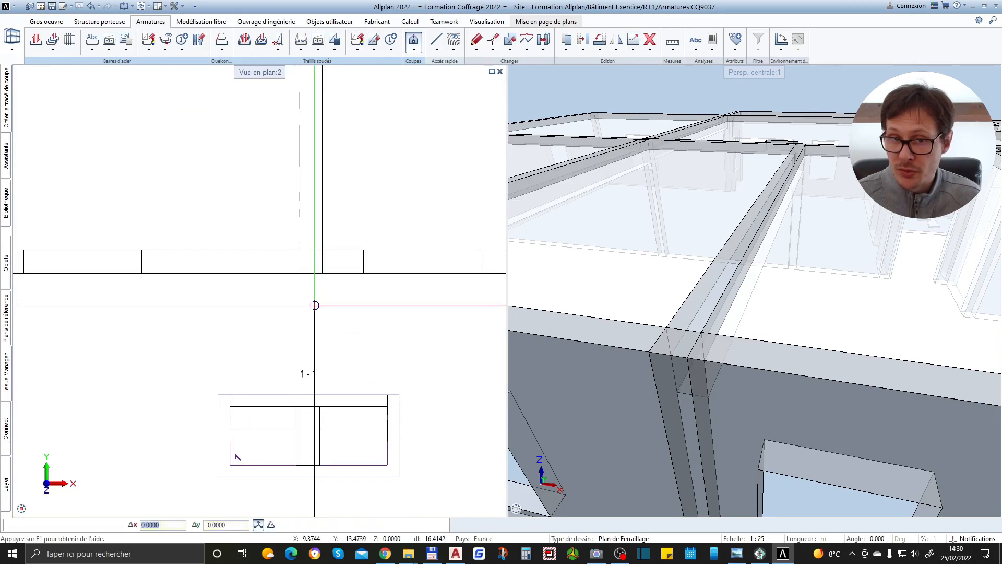
Generate a longitudinal section along the full length of the beam and place it unrotated below the plan, beside section 1-1.
scroll(331, 130, "up", 4)
left_click(332, 130)
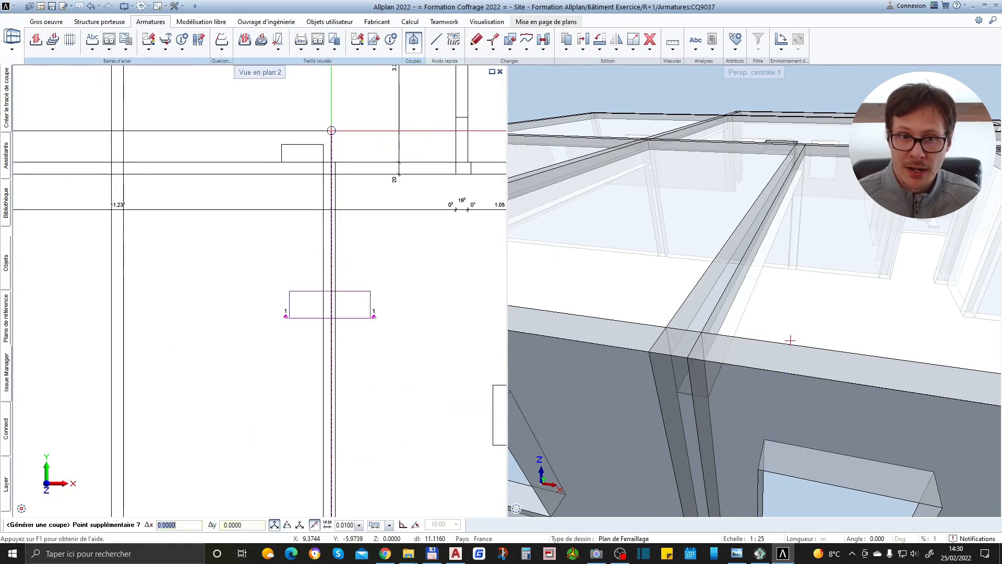
scroll(331, 130, "down", 2)
scroll(331, 130, "up", 4)
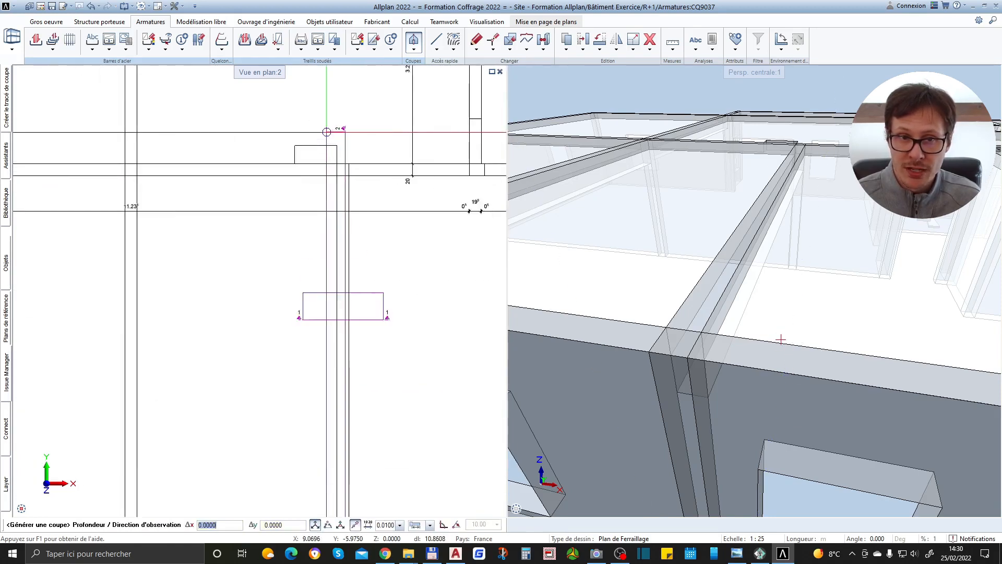
left_click(325, 292)
left_click(325, 291)
scroll(313, 334, "down", 3)
scroll(297, 366, "up", 3)
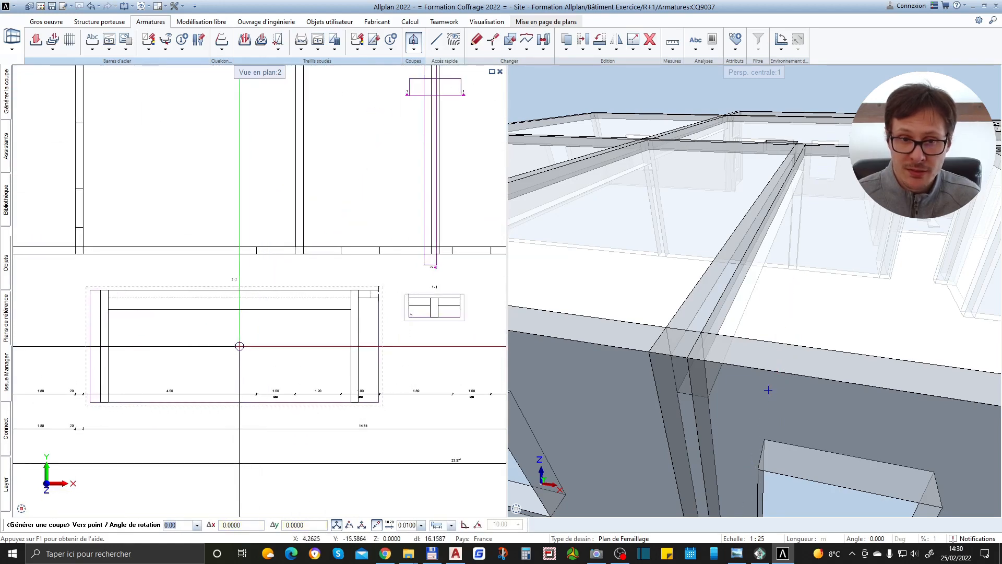
key("Return")
scroll(304, 283, "down", 3)
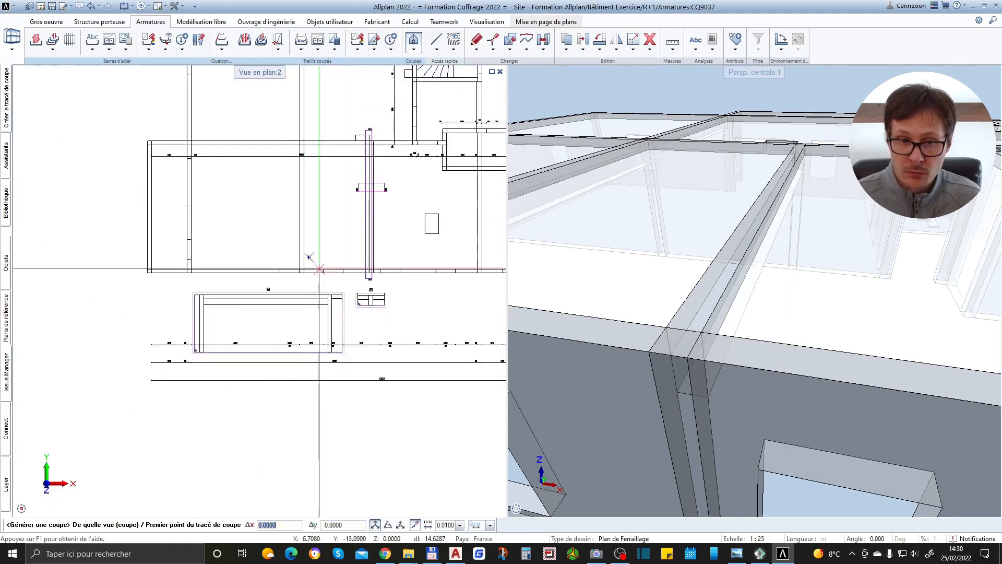
scroll(375, 341, "up", 4)
key("Escape")
Delete the dimension lines that run below the plan around the longitudinal section.
left_click_drag(400, 316, 336, 440)
key("Delete")
middle_click_drag(264, 331, 347, 369)
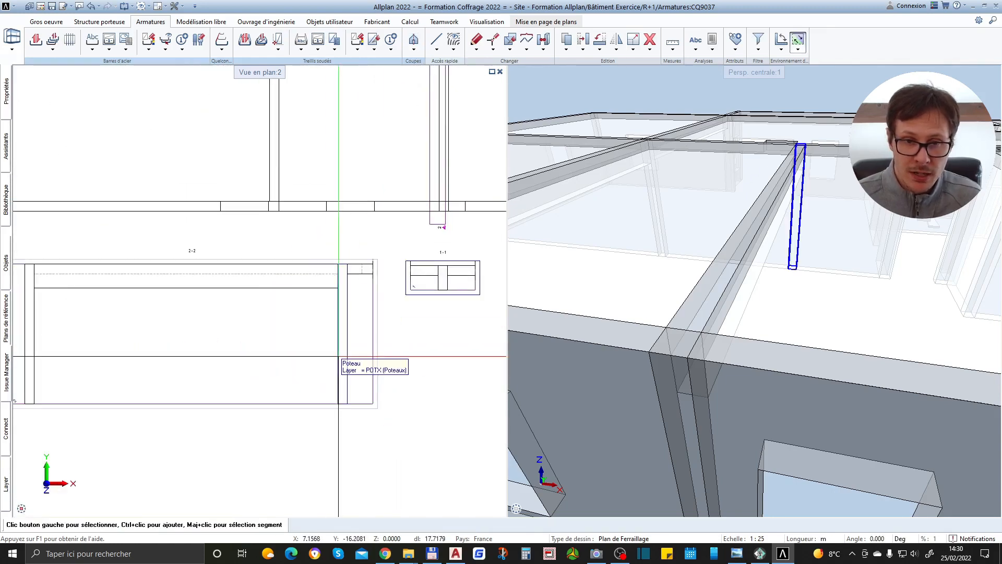
Switch the drawing scale to 1:50 and back to 1:25 to compare the text size.
left_click(762, 538)
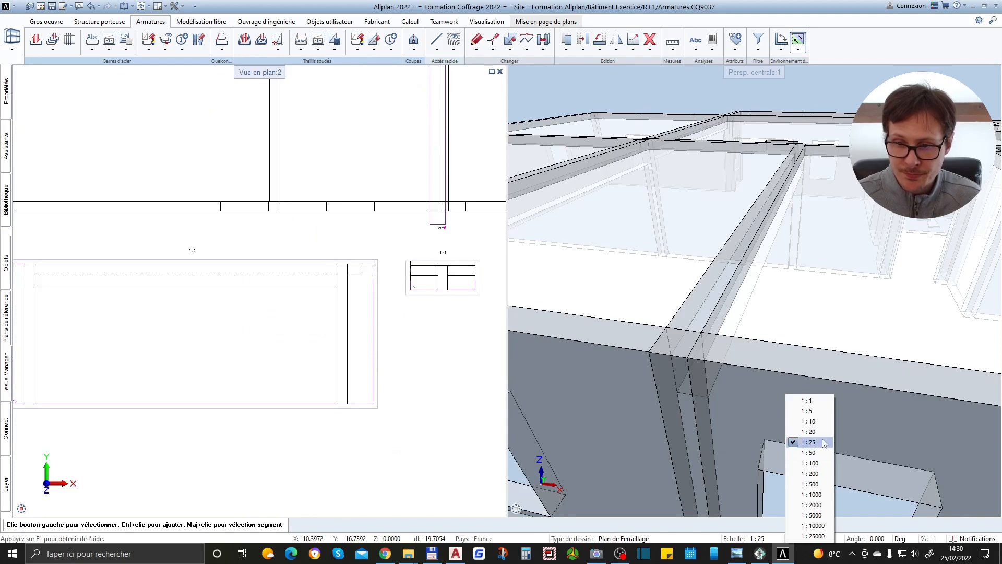
left_click(822, 452)
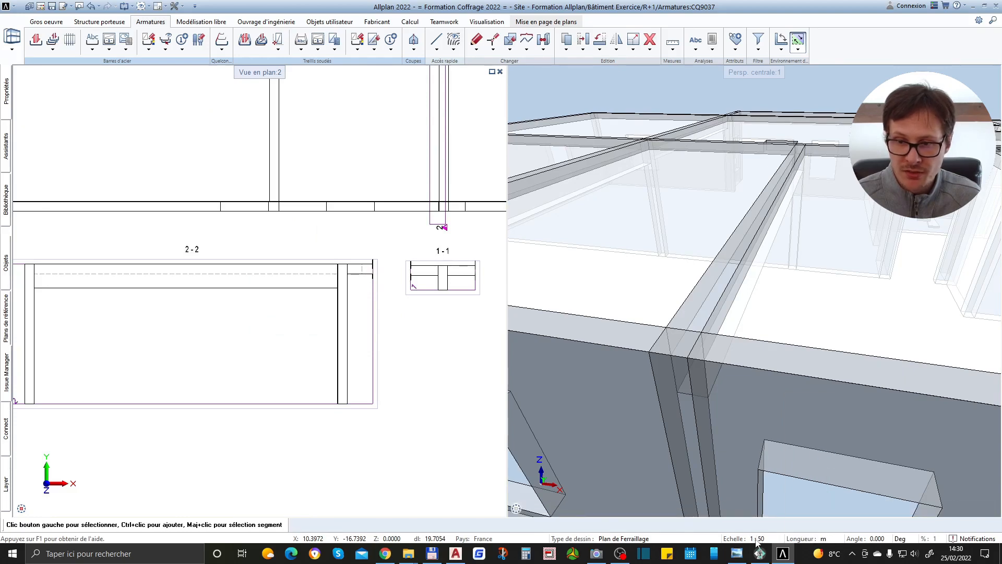
left_click(759, 538)
left_click(808, 442)
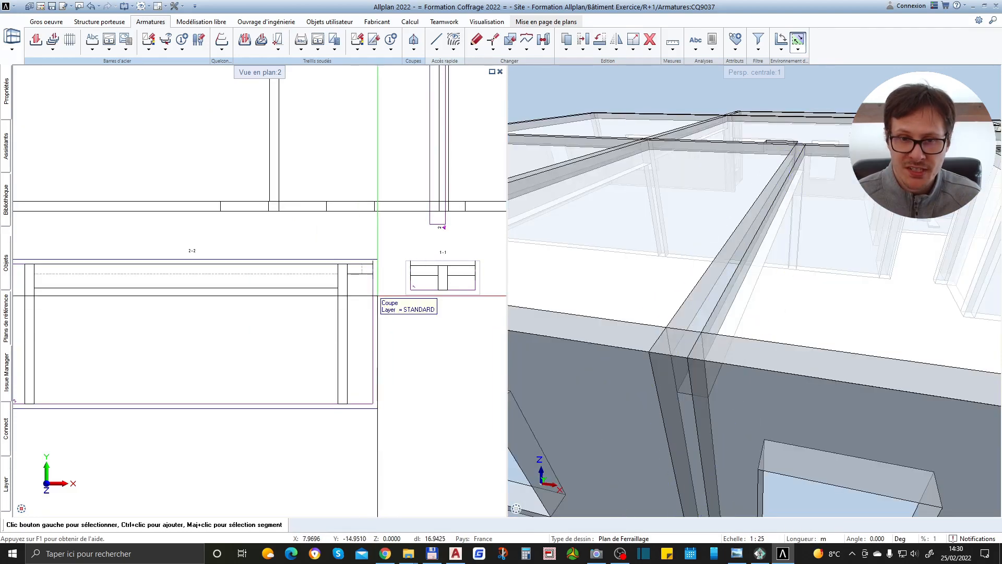
Start a reinforcement bar shape for section 1-1 and choose the closed stirrup shape "Cadre, fermé".
middle_click_drag(414, 224, 319, 356)
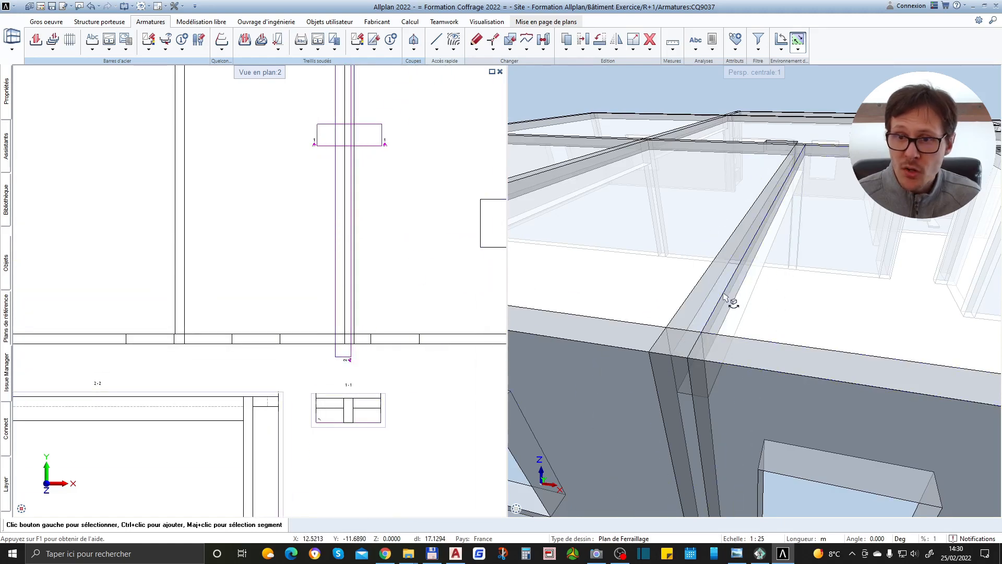
scroll(357, 420, "up", 5)
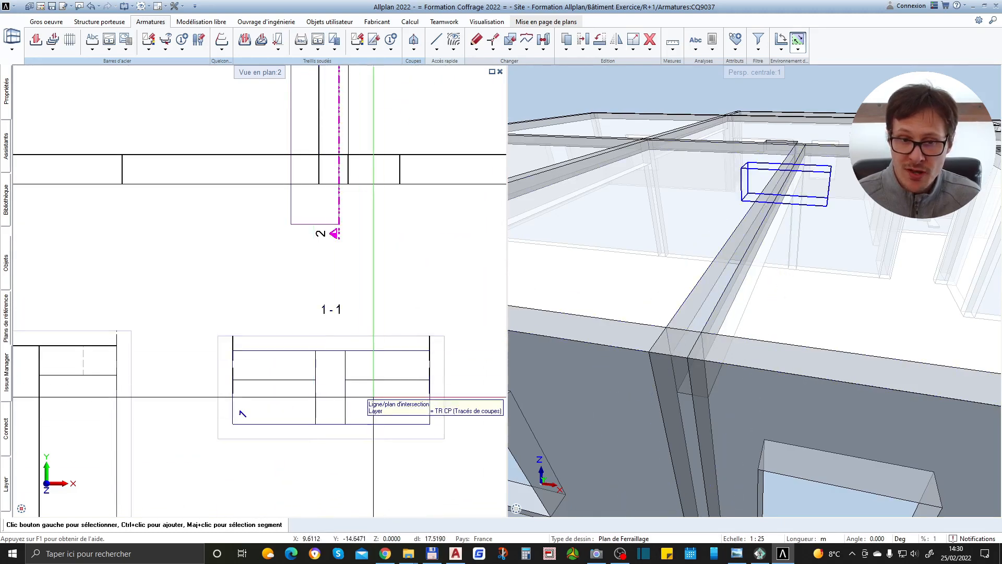
scroll(381, 352, "down", 2)
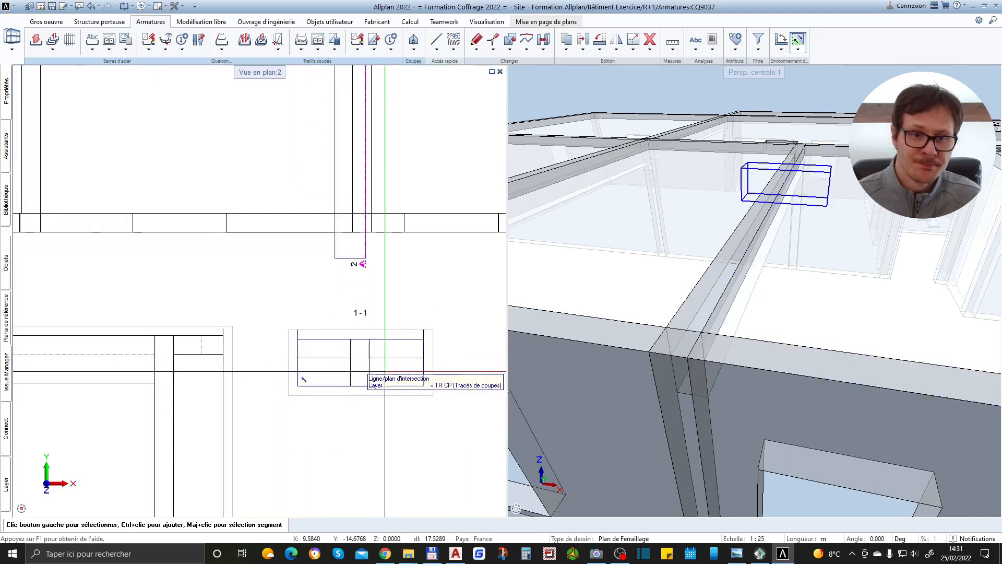
scroll(385, 371, "up", 2)
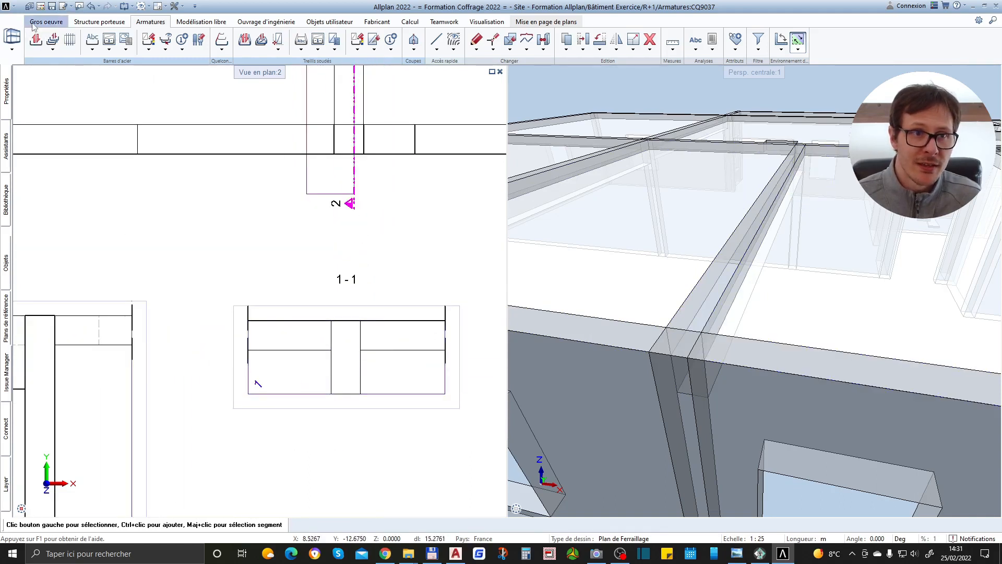
left_click(12, 41)
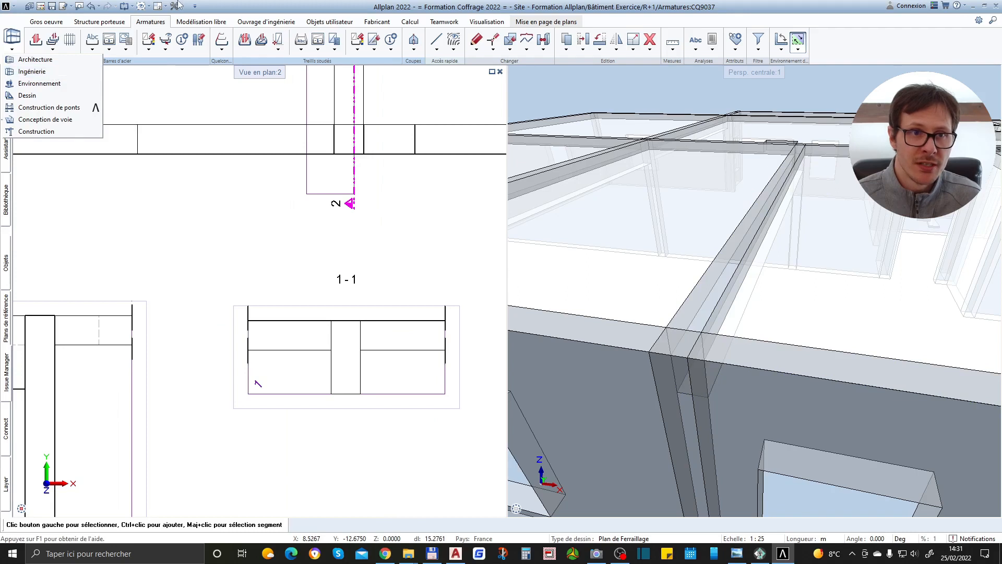
left_click(151, 24)
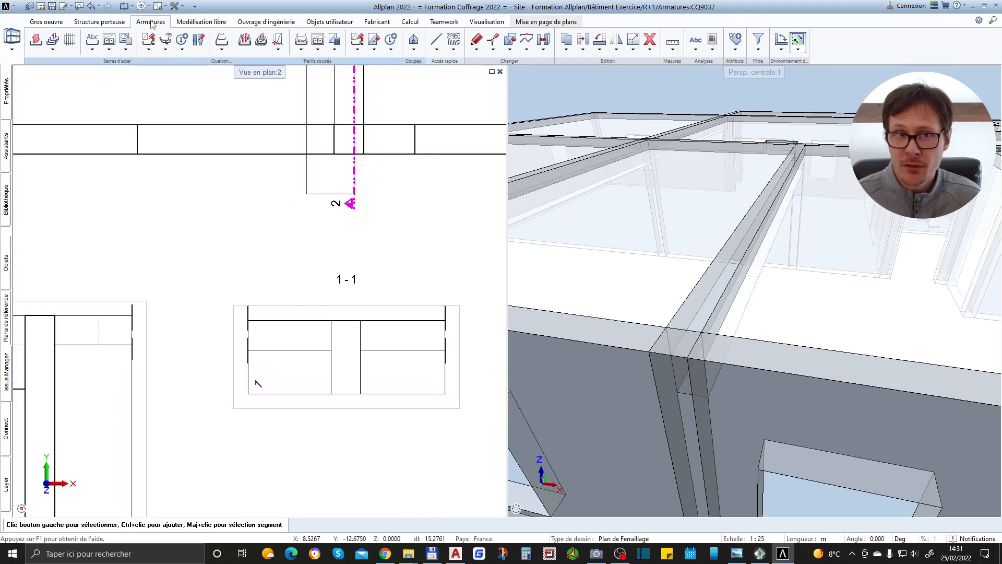
left_click(40, 44)
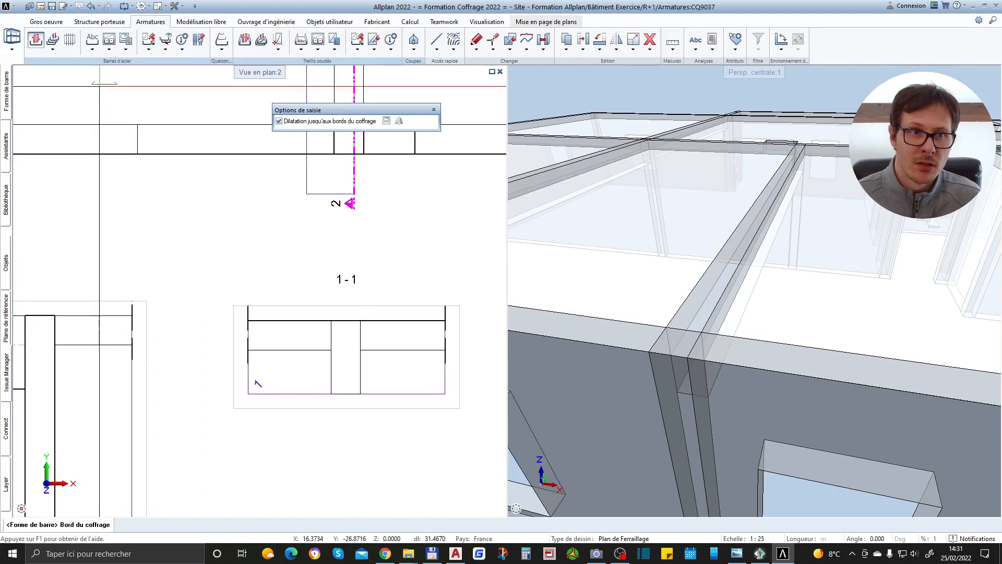
left_click(6, 94)
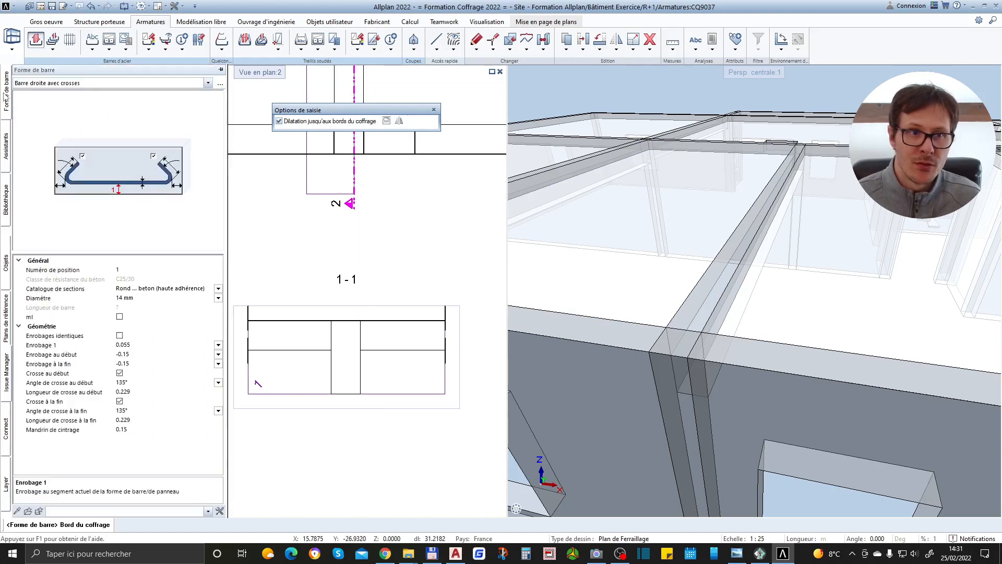
left_click(220, 83)
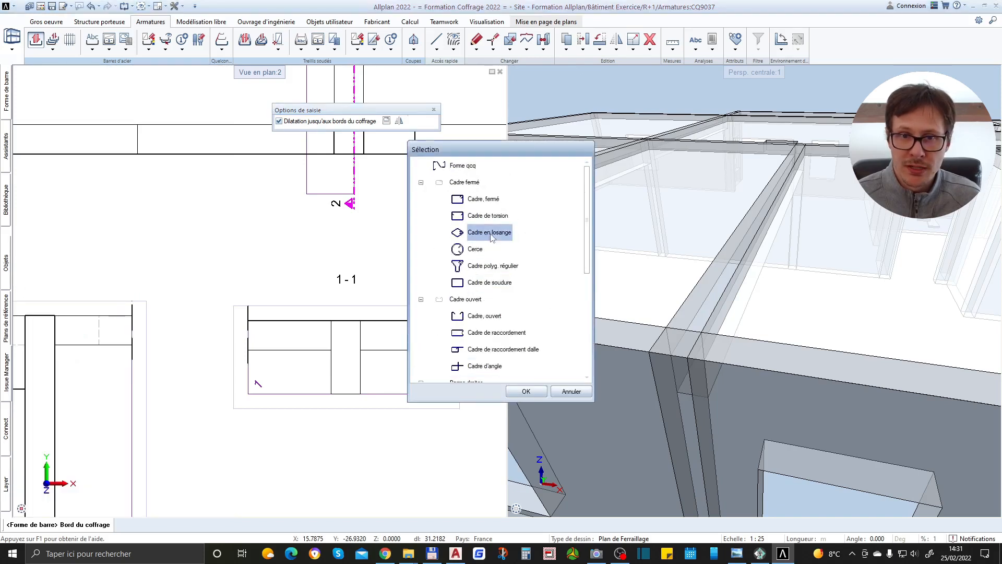
left_click(496, 199)
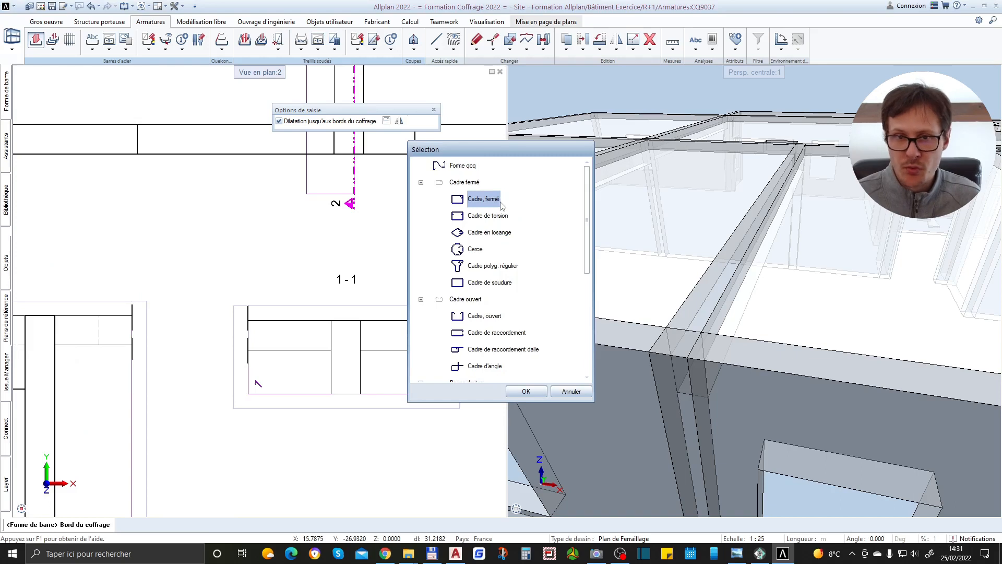
double_click(492, 202)
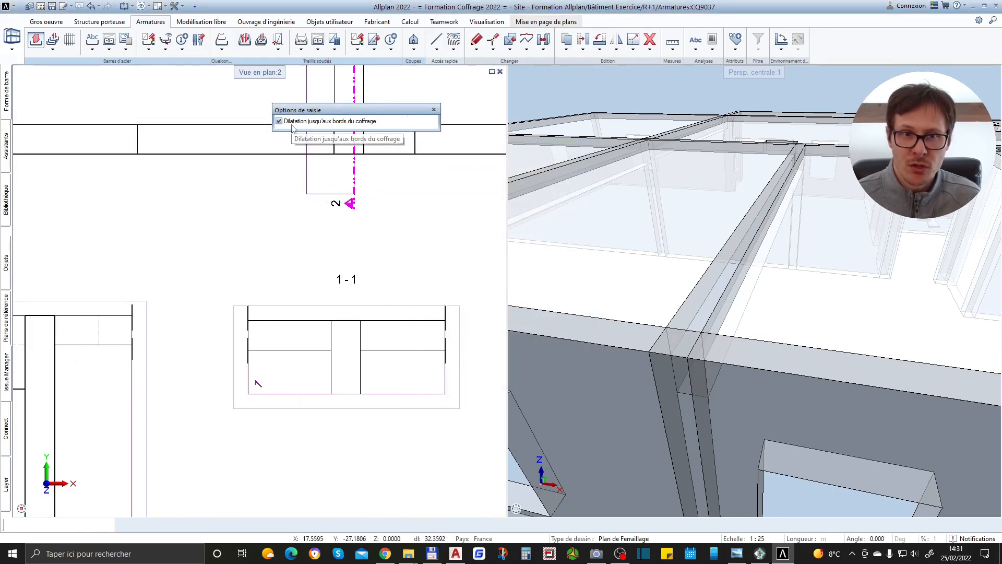
Place the closed stirrup inside the beam outline in section 1-1 with an 8 mm diameter and confirm the shape.
scroll(354, 387, "up", 3)
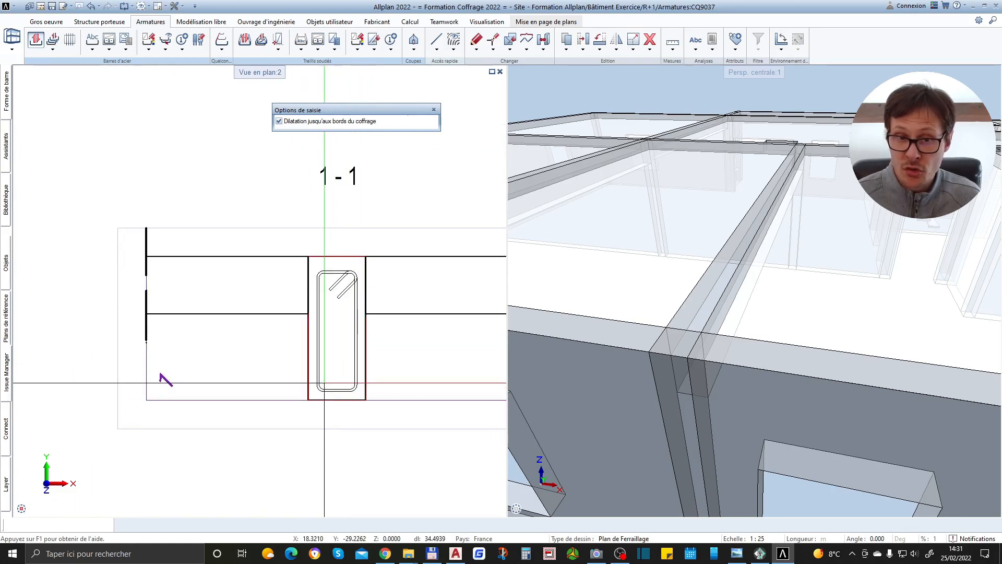
left_click(324, 383)
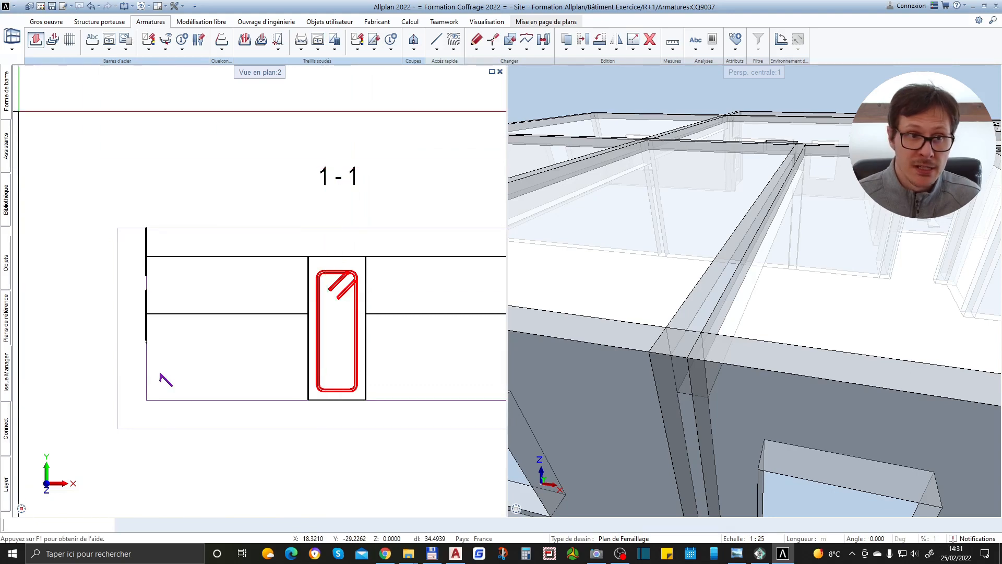
mouse_move(7, 95)
left_click(129, 298)
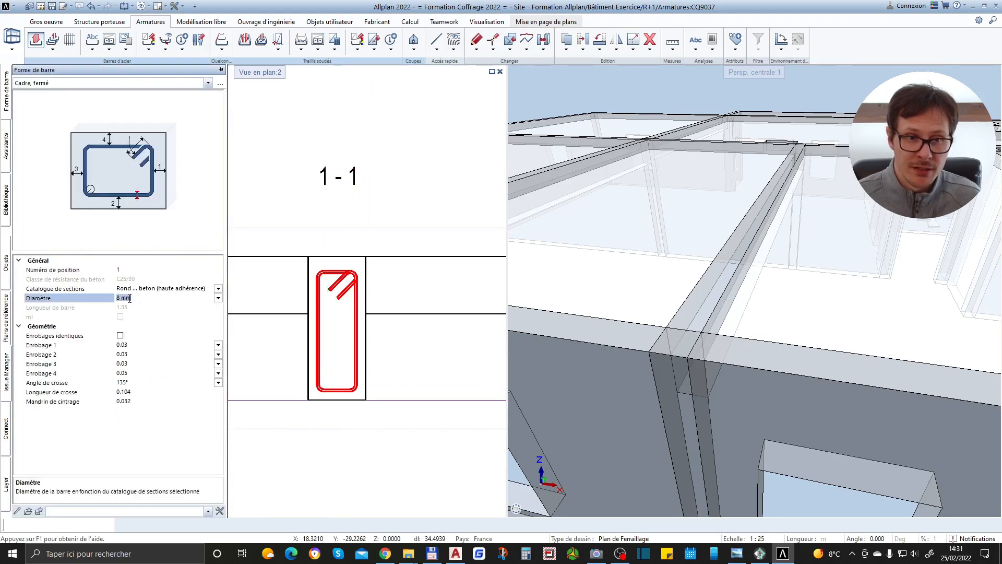
left_click(219, 298)
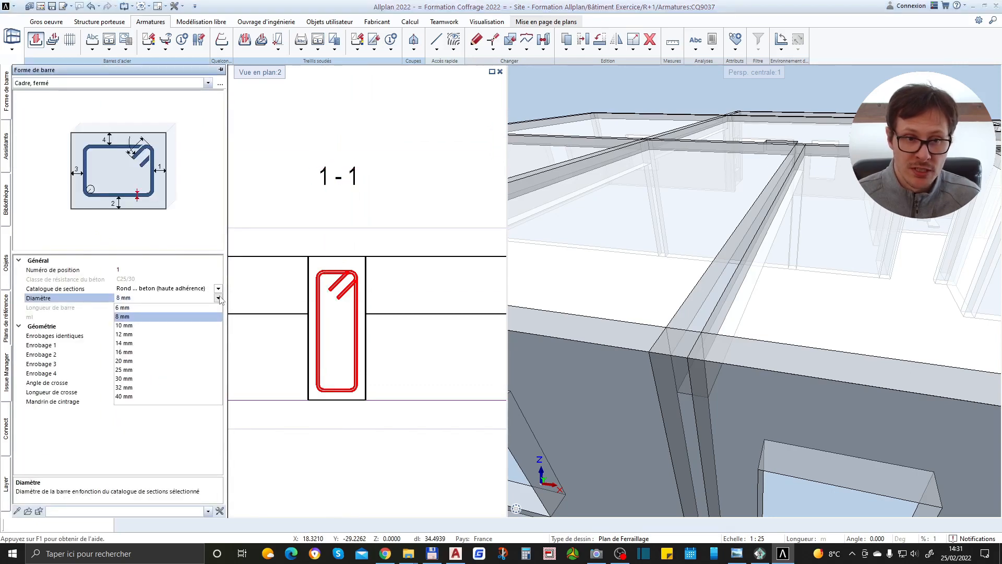
left_click(127, 317)
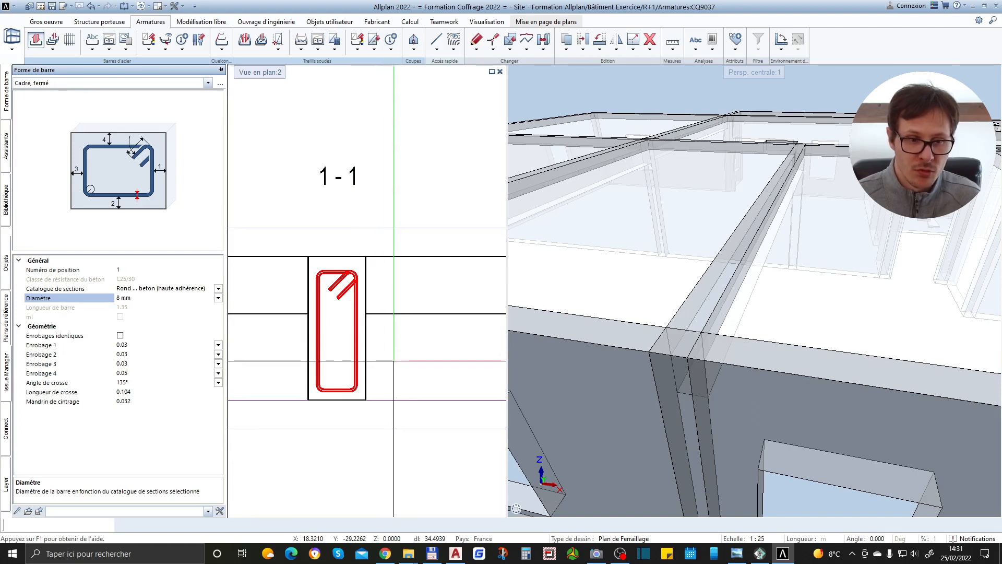
scroll(381, 335, "down", 2)
scroll(381, 345, "up", 2)
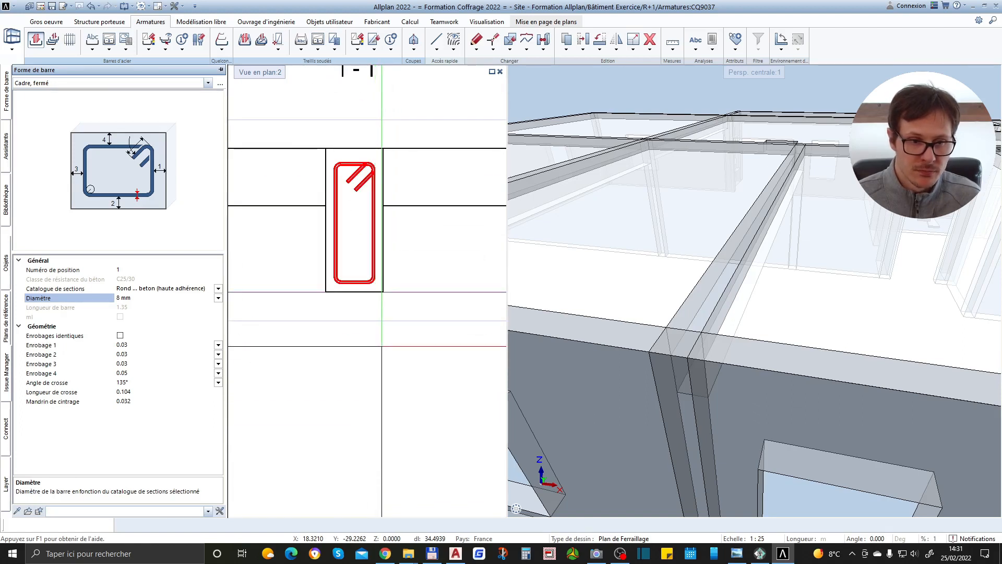
left_click(381, 350)
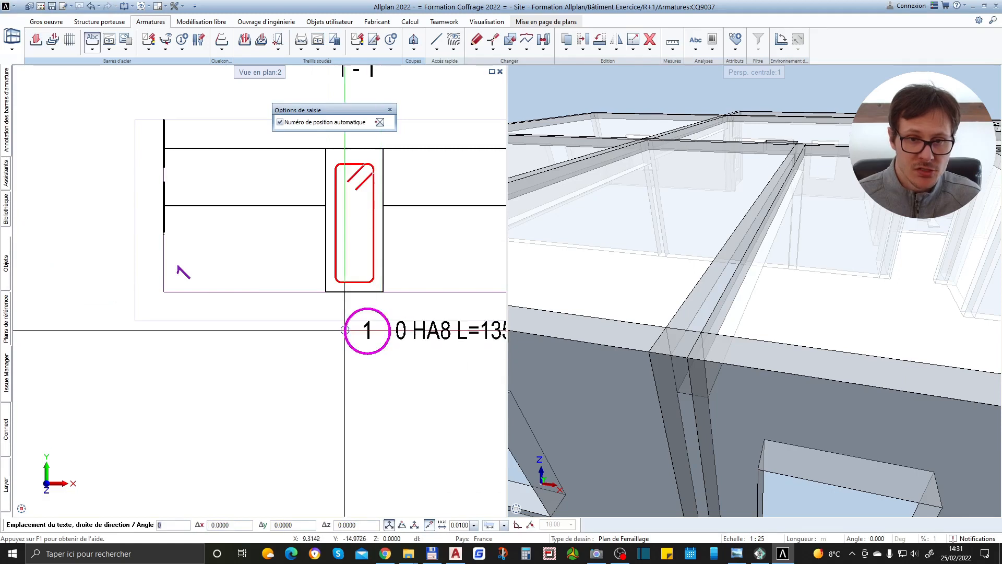
Place the stirrup's position annotation beside the beam in section 1-1.
scroll(381, 337, "down", 2)
scroll(250, 308, "up", 1)
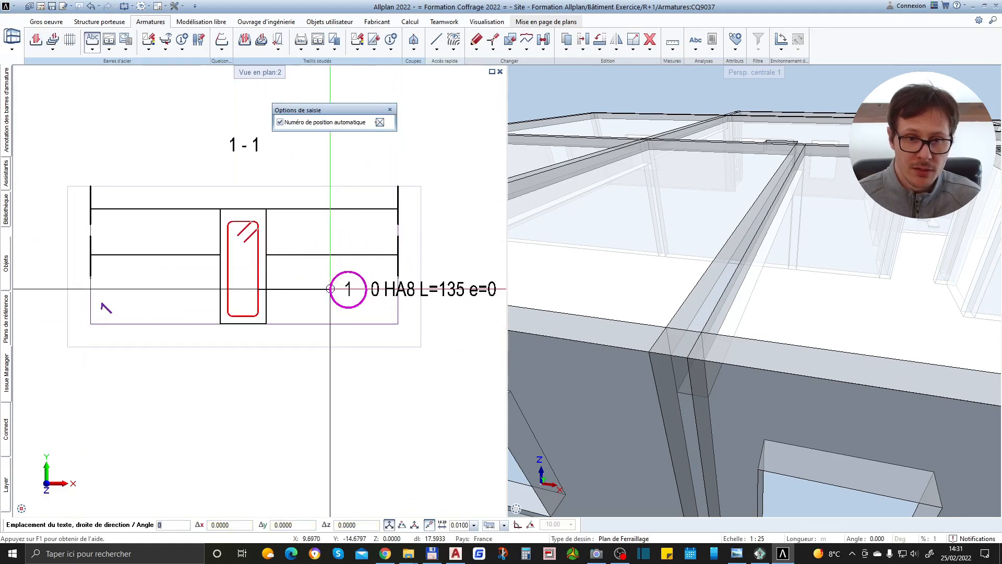
left_click(330, 289)
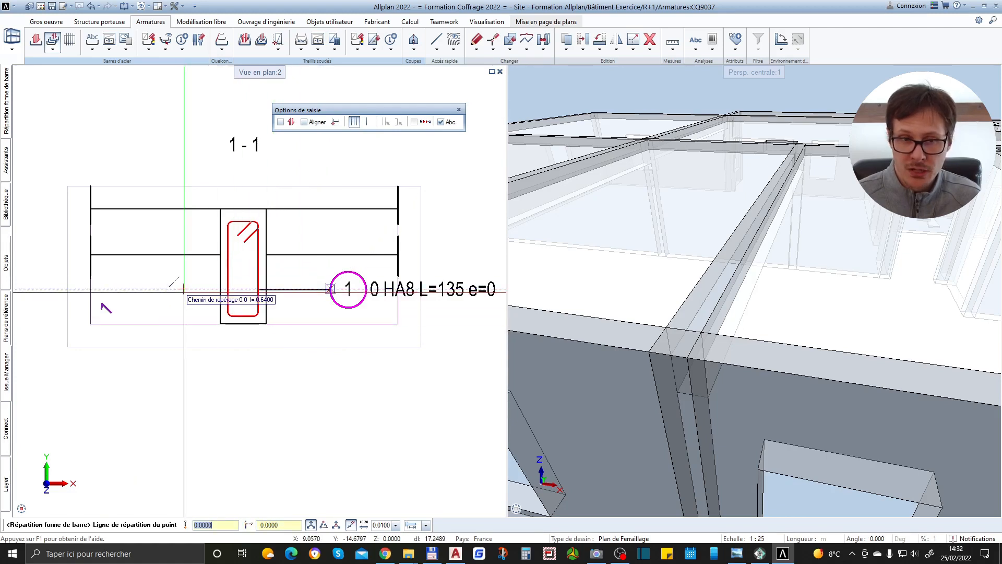
Distribute the stirrups linearly in section 2-2, drawing the distribution line along the beam from support face to support face.
scroll(184, 288, "down", 4)
scroll(156, 287, "up", 4)
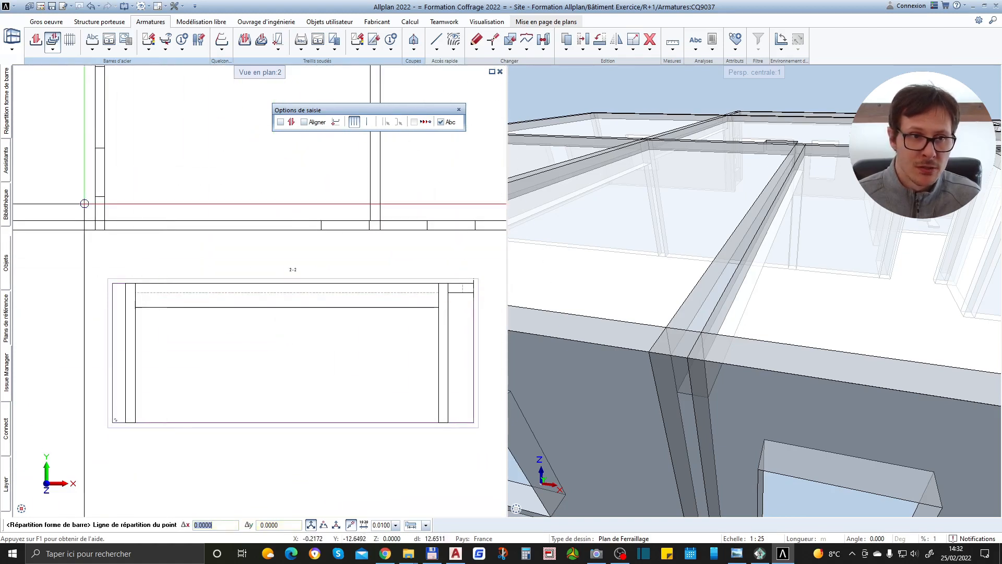
mouse_move(10, 107)
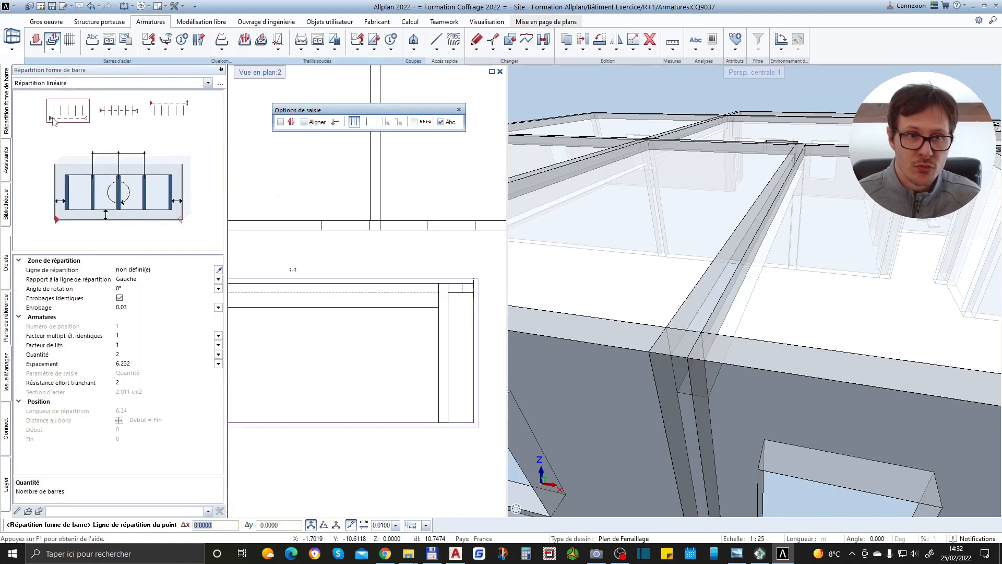
scroll(271, 314, "up", 5)
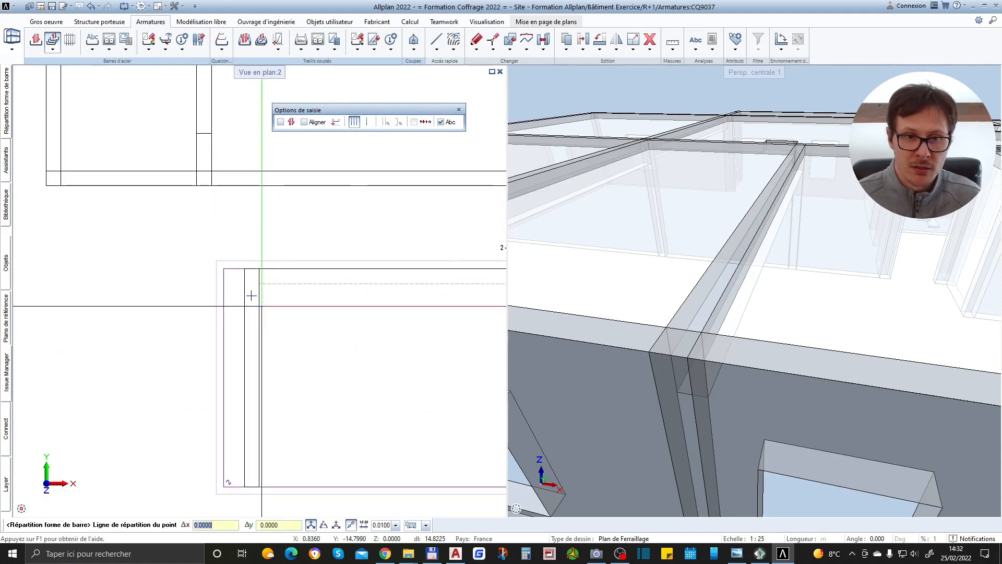
left_click(257, 295)
scroll(240, 307, "down", 2)
scroll(474, 307, "up", 1)
left_click(474, 306)
Set the spacing of the stirrup distribution to 0.15.
scroll(780, 349, "down", 3)
scroll(853, 307, "up", 3)
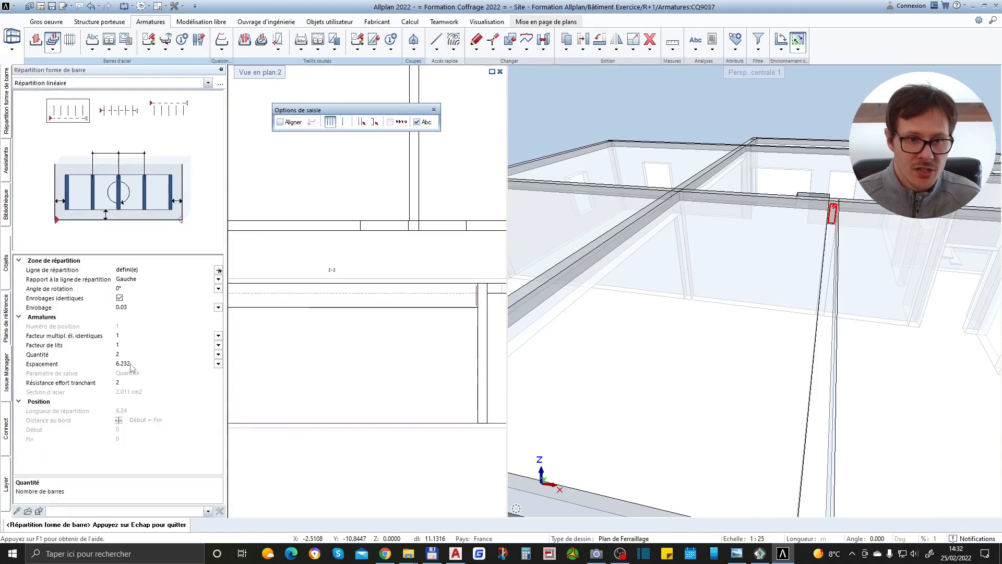
left_click(149, 364)
type(".15")
key("Return")
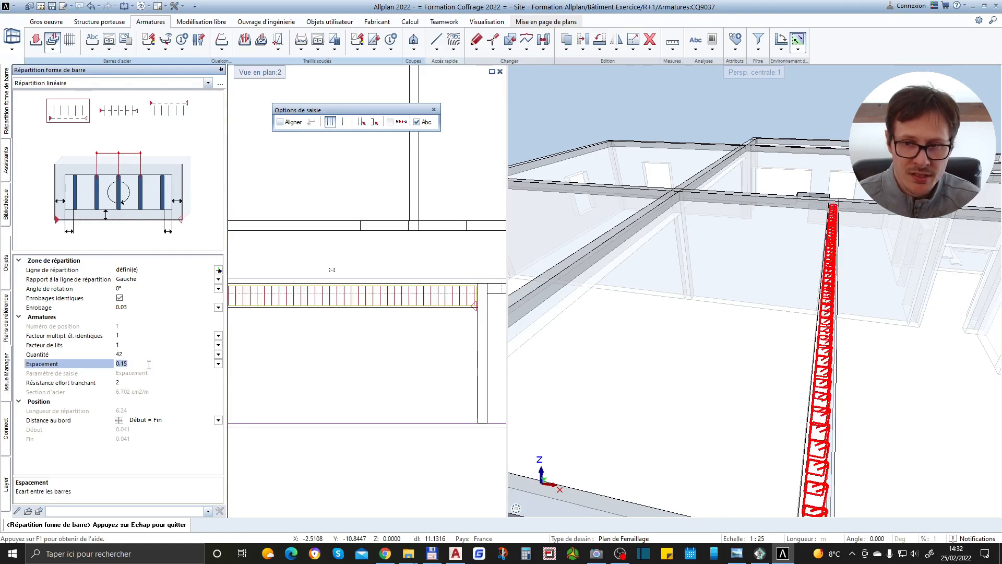
middle_click_drag(873, 421, 851, 403)
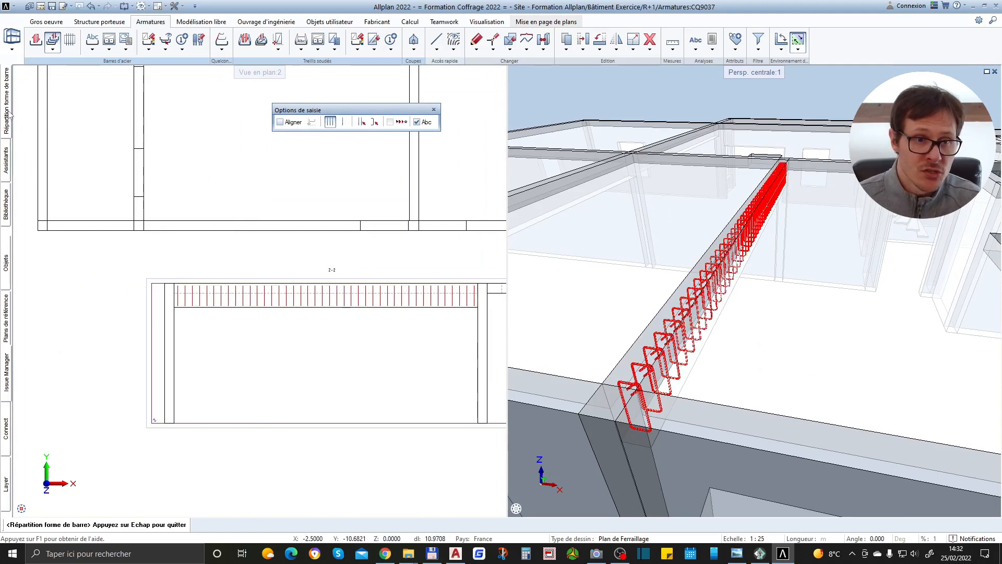
Try a quantity of 45 and then 44 bars for the stirrup distribution in section 2-2.
mouse_move(11, 116)
left_click(135, 355)
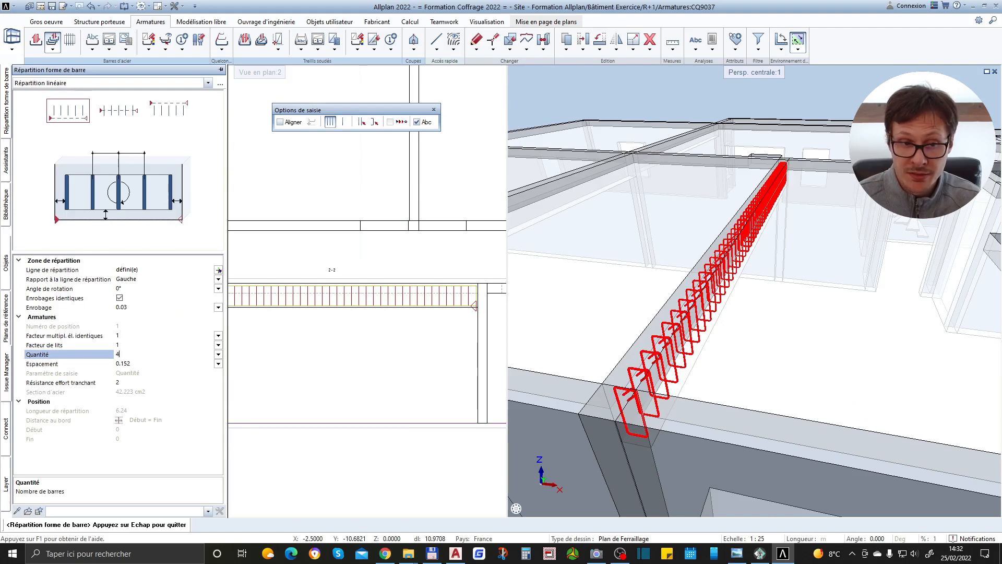
type("45")
left_click(133, 363)
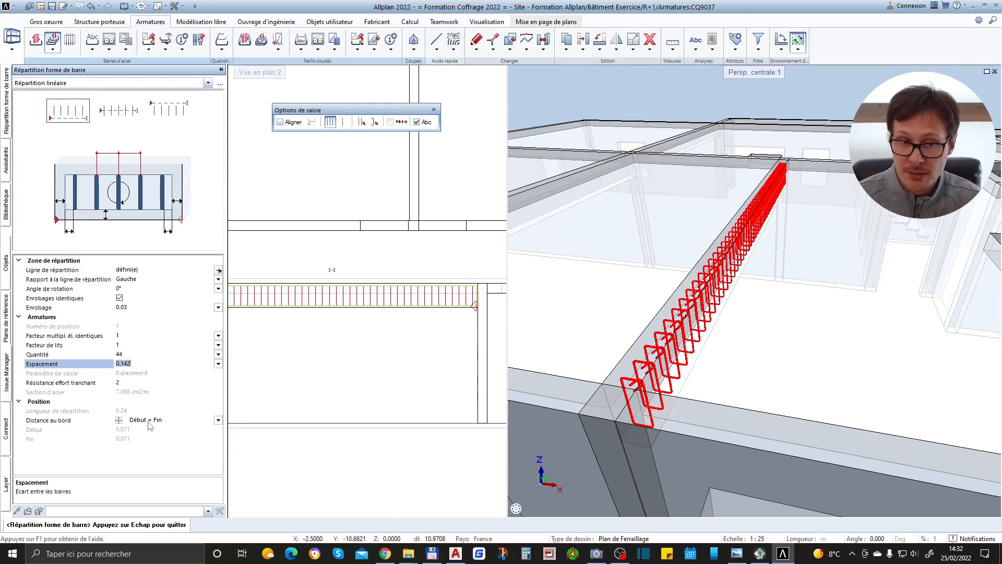
type("0.145")
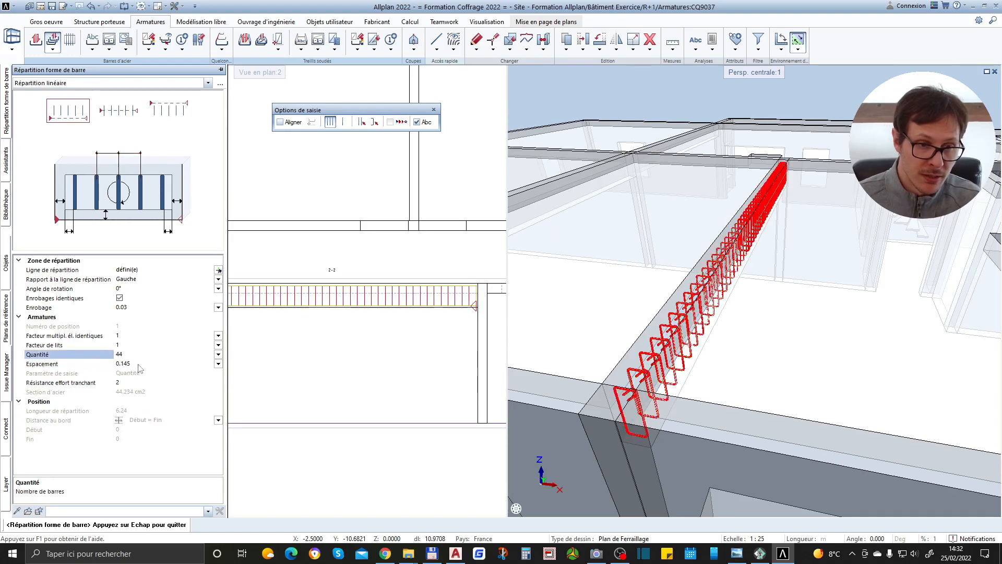
Try stirrup spacings of 0.1 and 0.2 in the linear distribution, and return the spacing to 0.15.
key("Return")
key("Return")
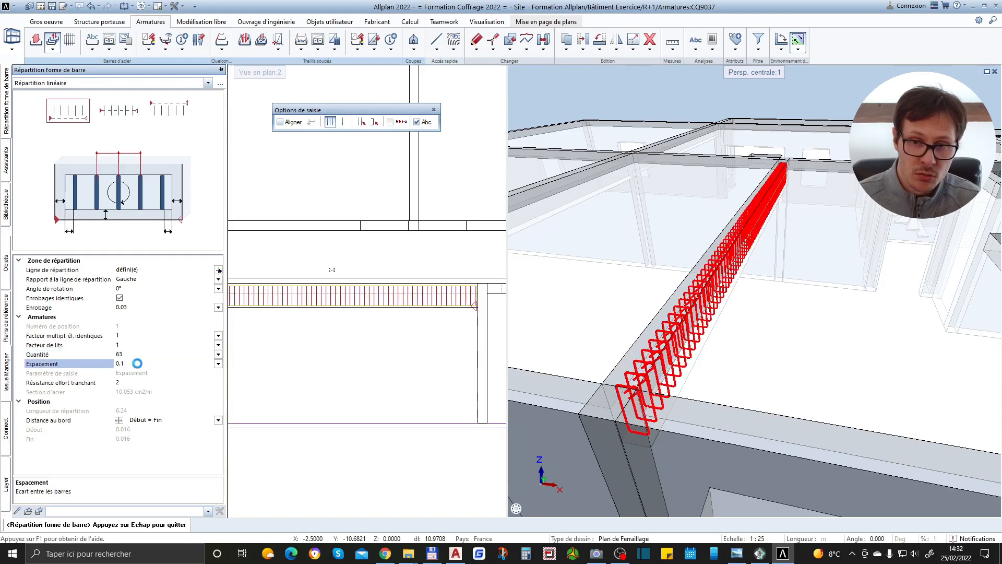
type(".2")
key("Return")
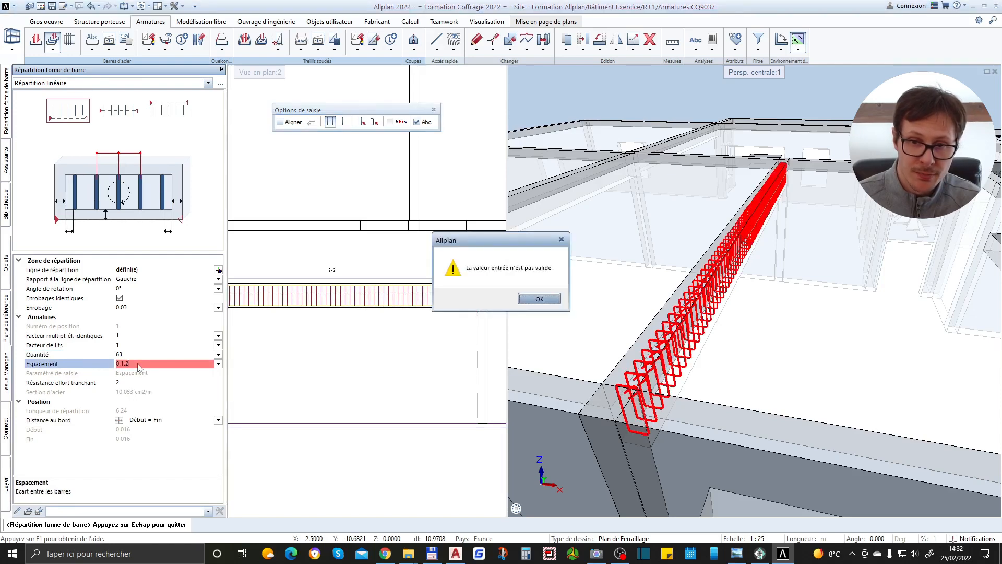
key("Return")
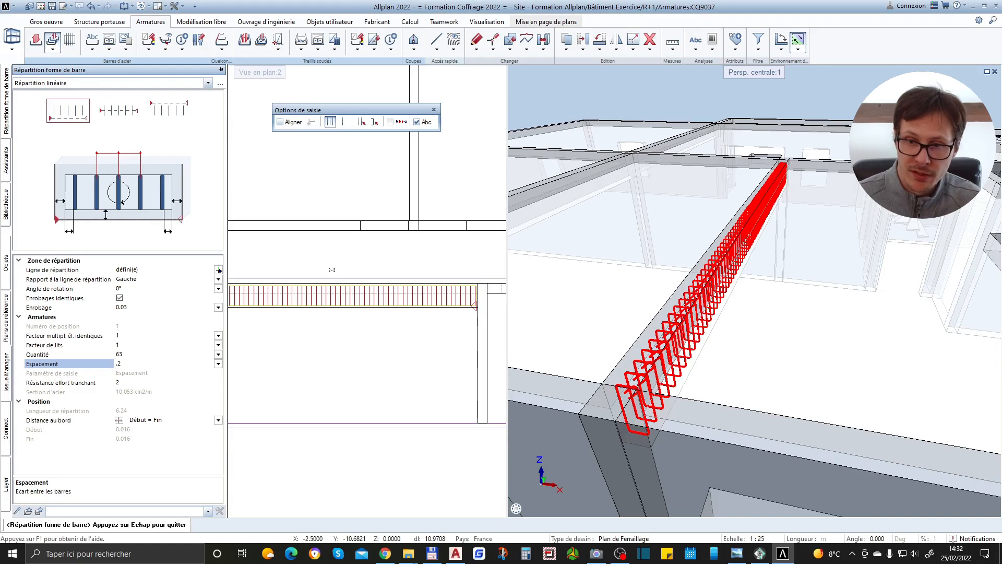
key("Return")
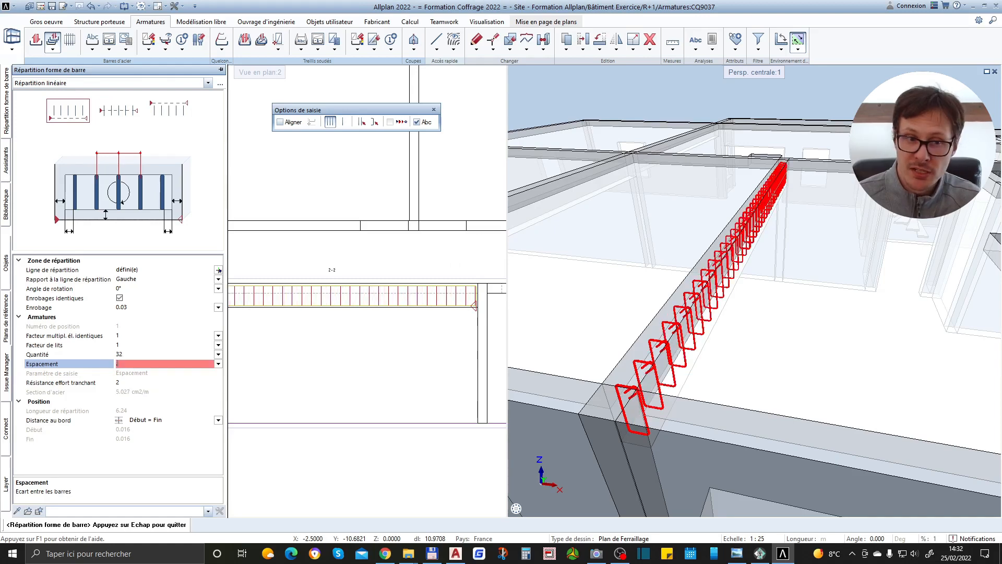
key("Return")
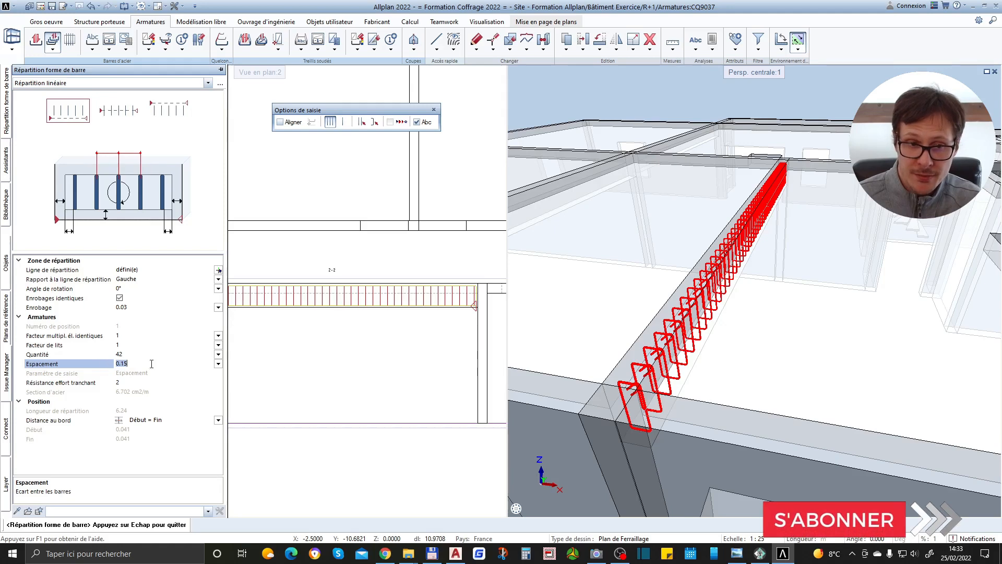
Confirm the stirrup distribution and place its dimension line and position label just below the beam in section 2-2.
key("Escape")
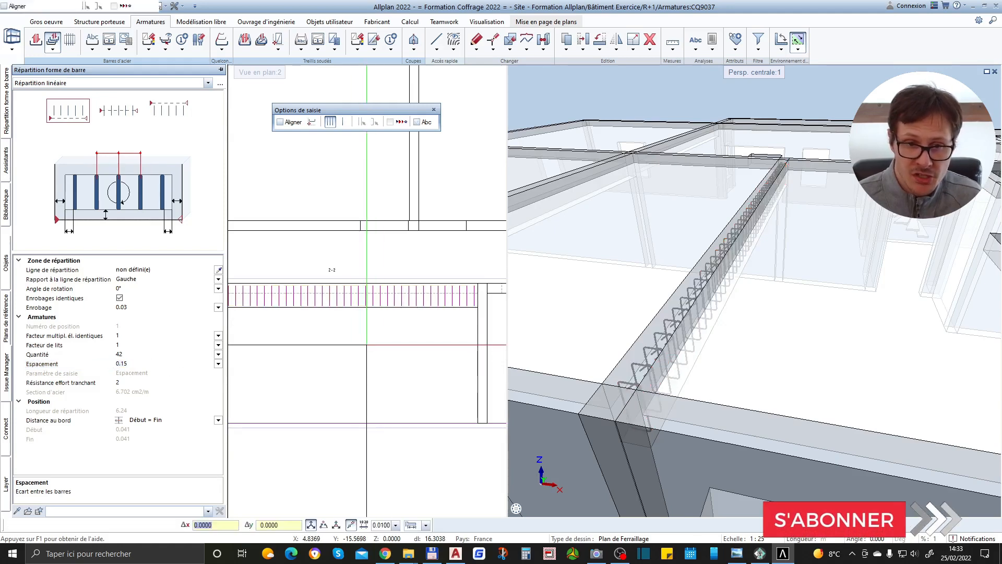
key("Escape")
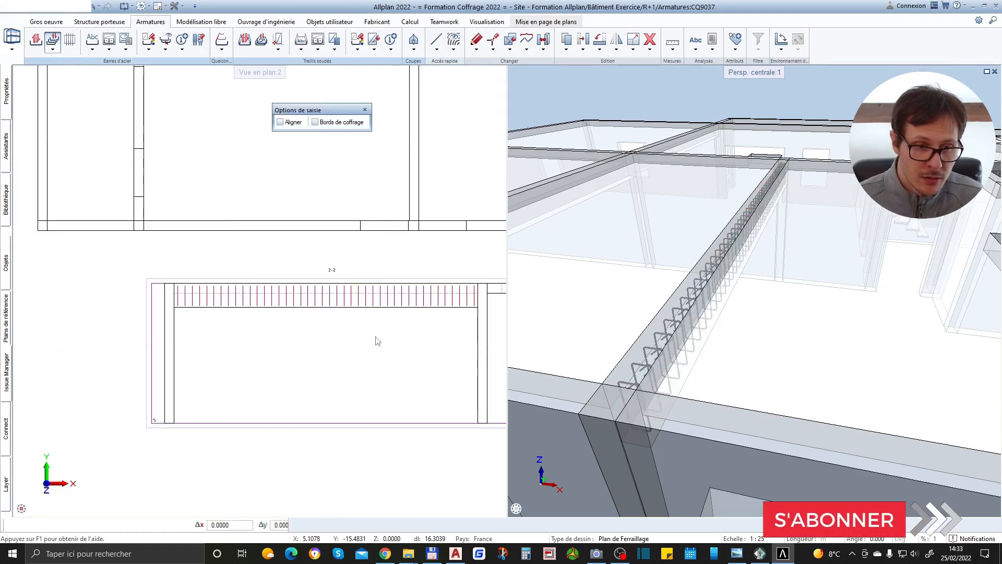
scroll(370, 321, "up", 2)
left_click(323, 323)
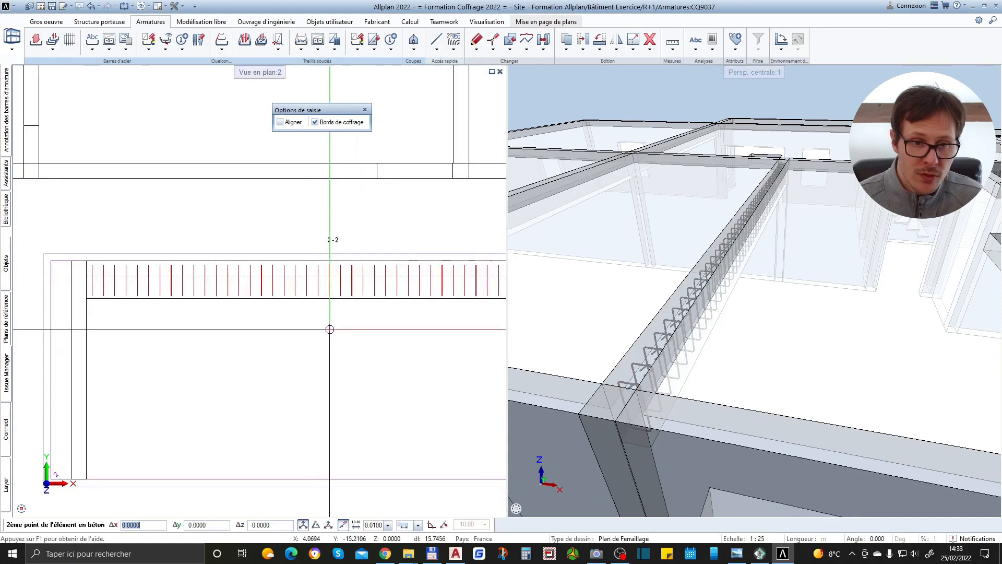
left_click(332, 325)
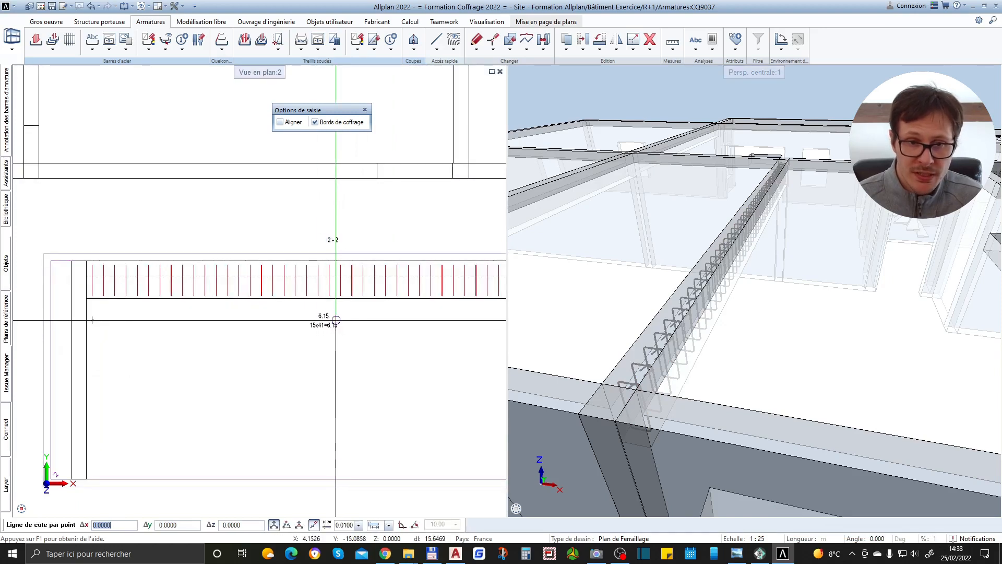
scroll(332, 320, "up", 3)
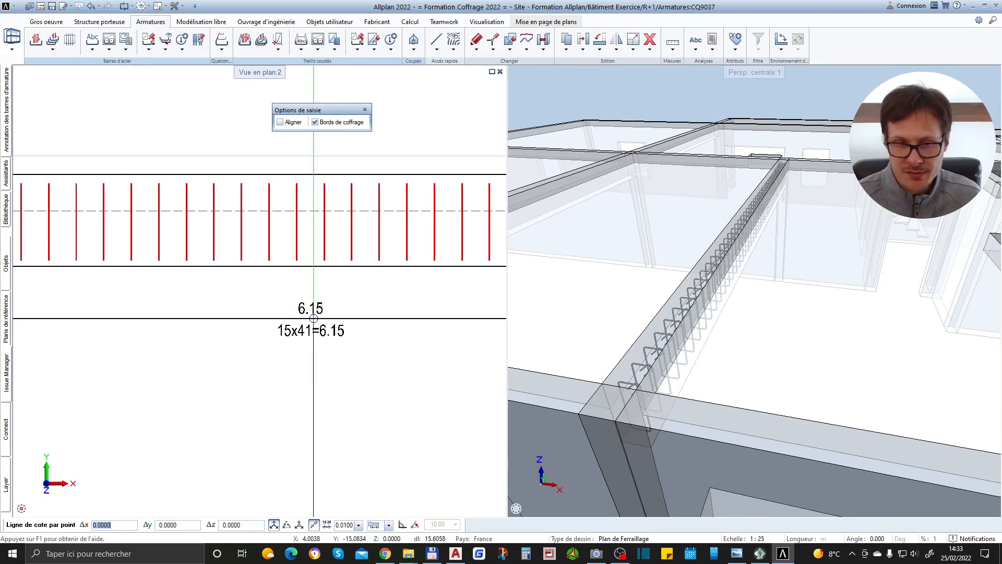
scroll(313, 318, "down", 1)
left_click(311, 335)
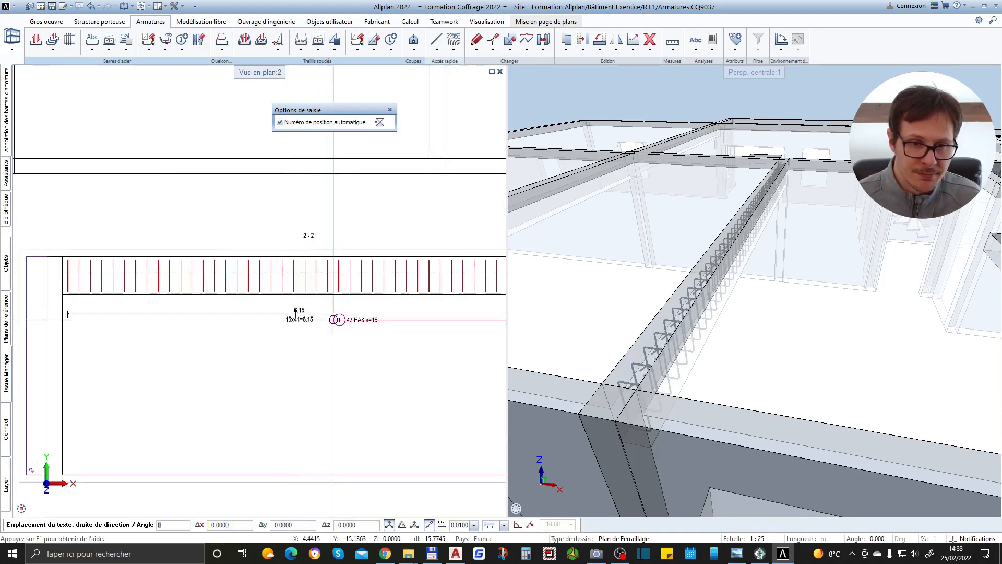
left_click(311, 329)
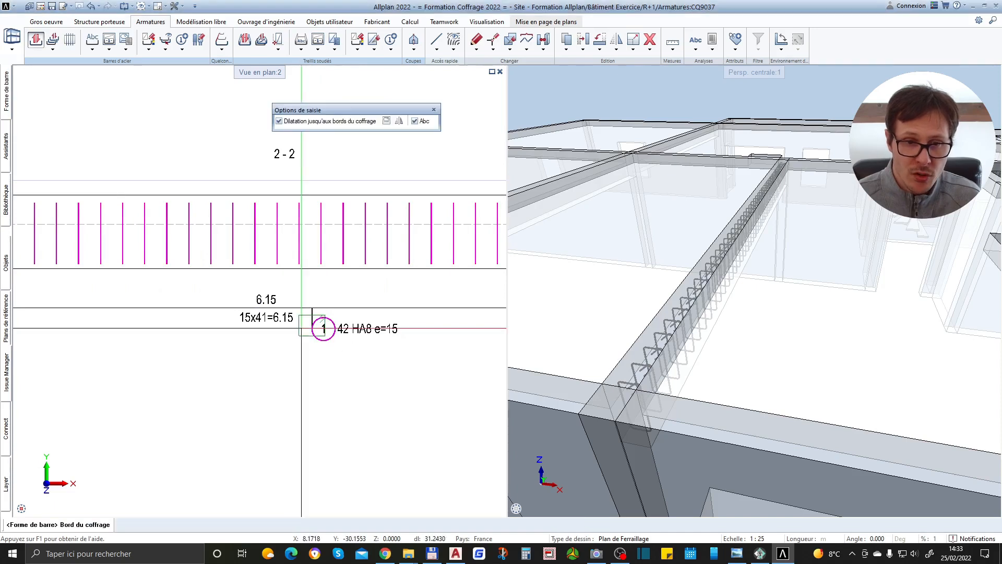
key("Escape")
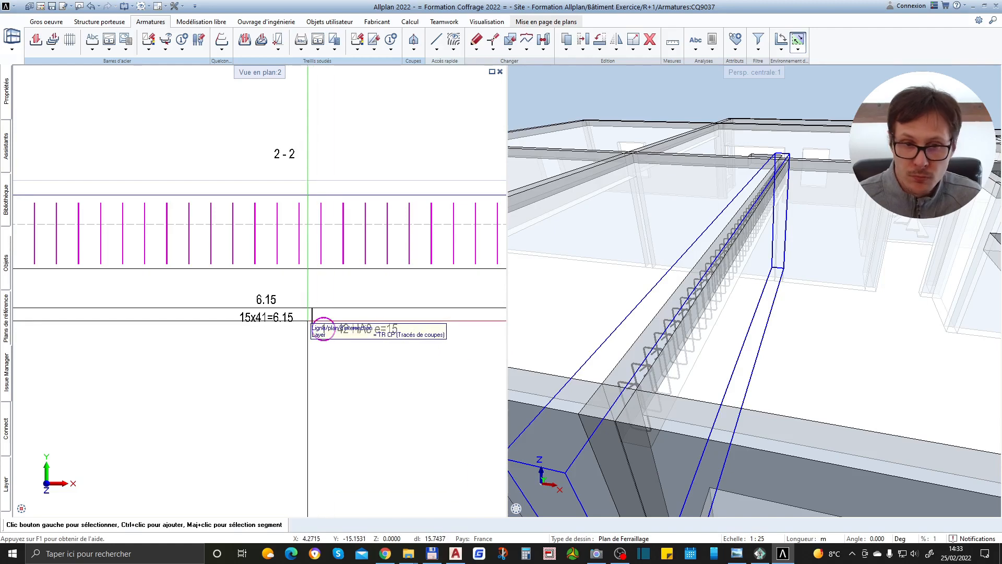
Examine the stirrup annotations in sections 2-2 and 1-1 and the distributed stirrups in the perspective view.
scroll(254, 312, "down", 4)
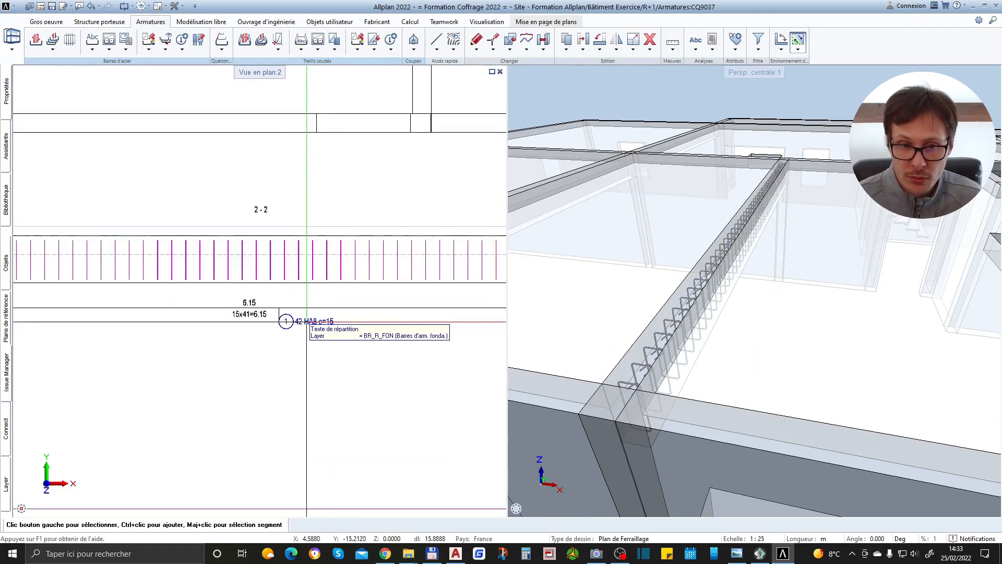
scroll(390, 317, "up", 4)
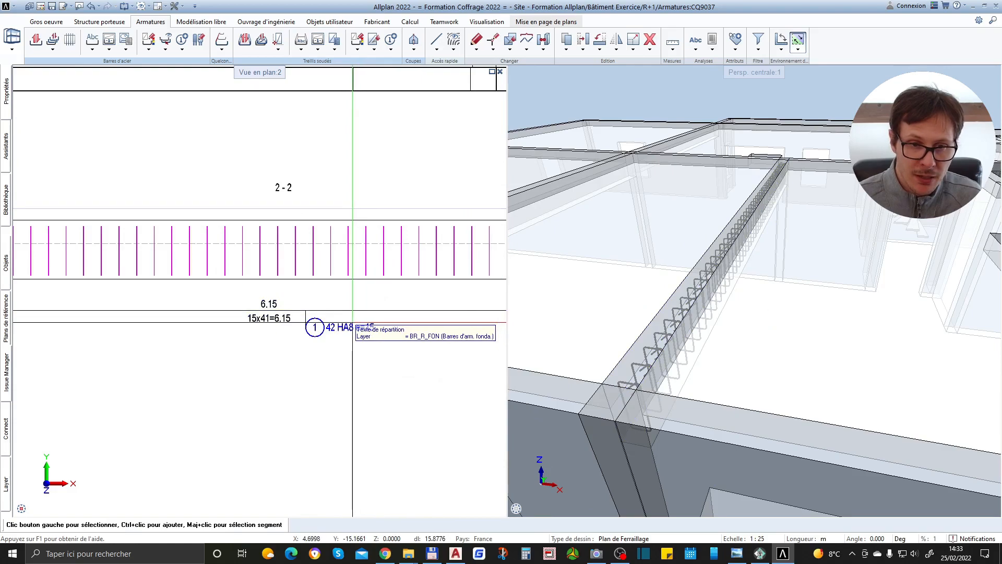
middle_click_drag(801, 369, 725, 336, "shift")
scroll(457, 332, "up", 5)
key("Escape")
scroll(454, 330, "up", 5)
scroll(401, 311, "down", 3)
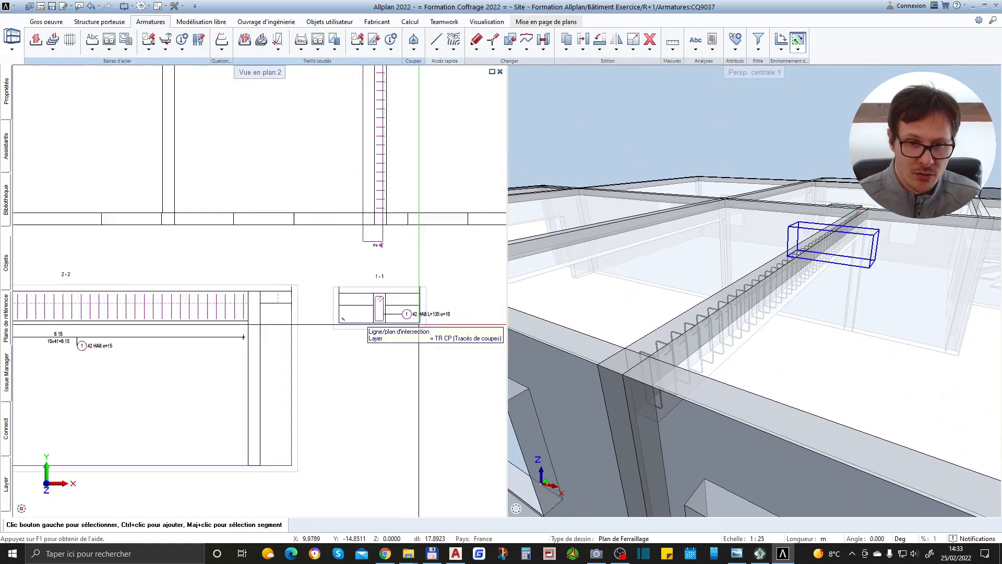
scroll(157, 340, "up", 3)
scroll(235, 355, "down", 3)
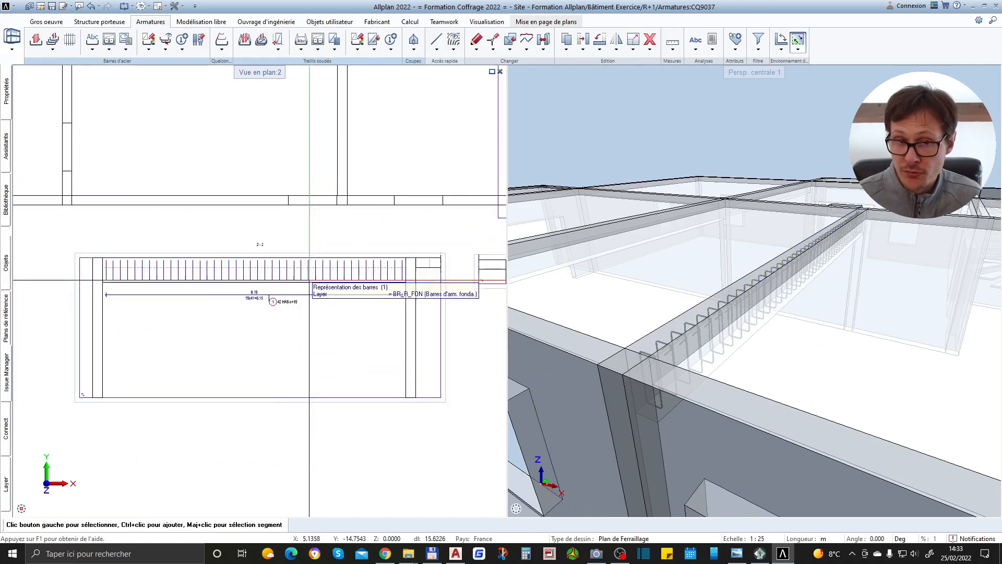
scroll(72, 258, "up", 1)
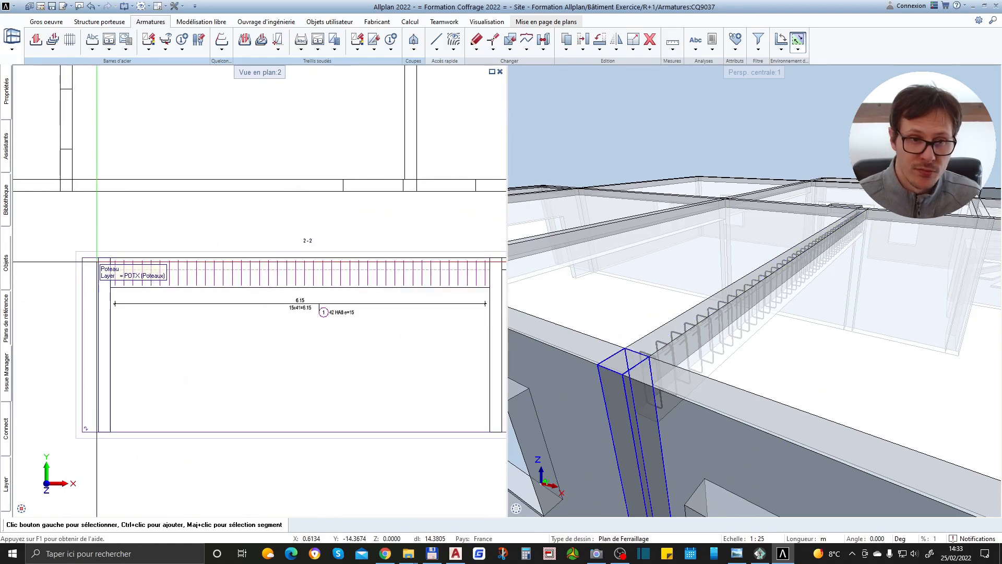
left_click(35, 40)
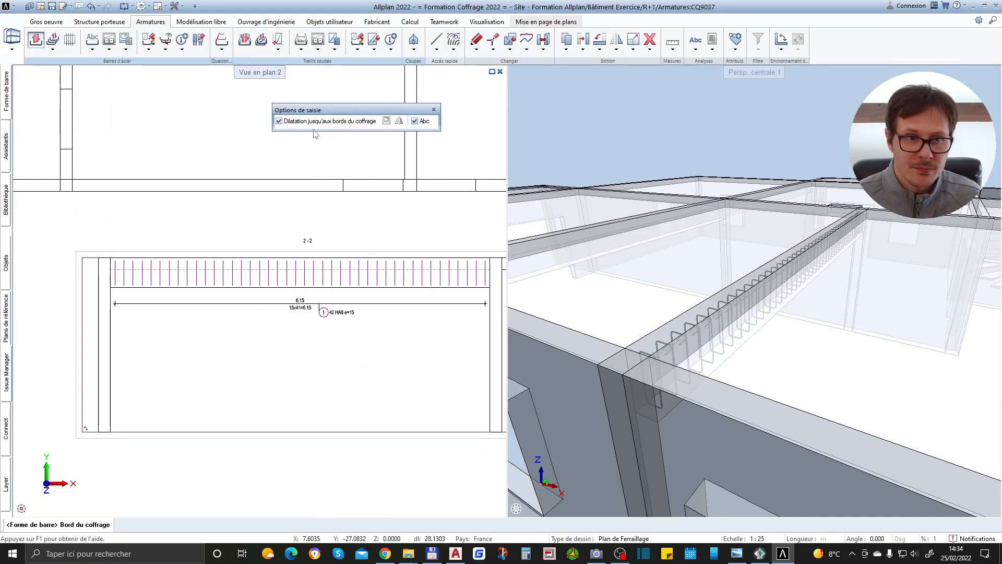
left_click(207, 83)
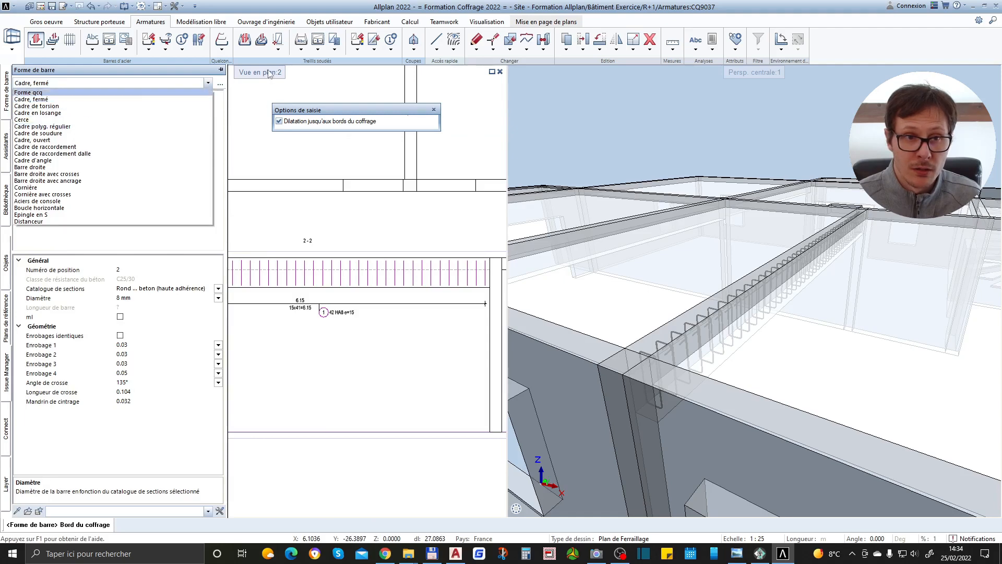
key("Escape")
key("Escape")
mouse_move(5, 93)
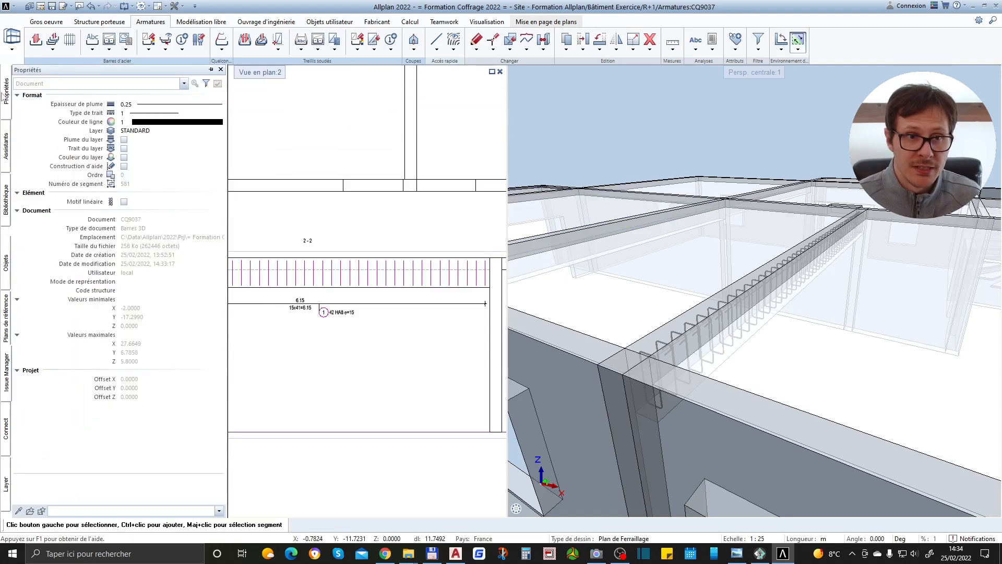
Fit a straight bar with hooks (Barre droite avec crosses) along the beam's lower edge in section 2-2.
left_click(36, 43)
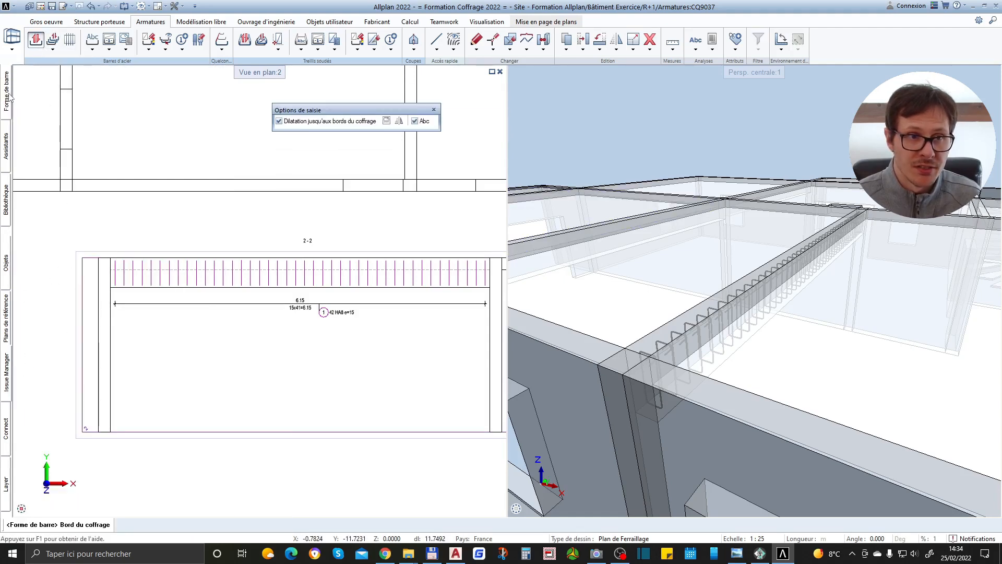
mouse_move(10, 97)
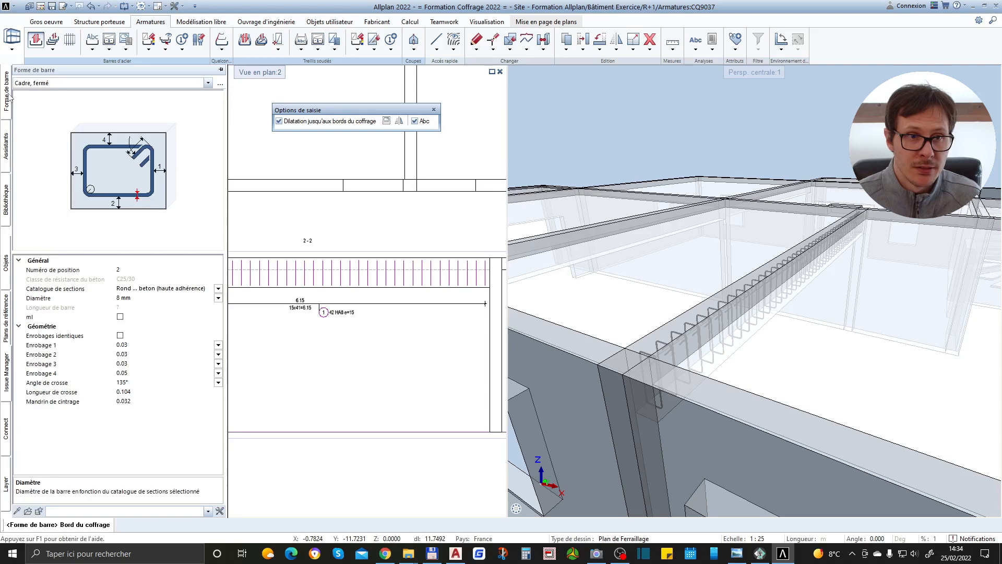
left_click(220, 84)
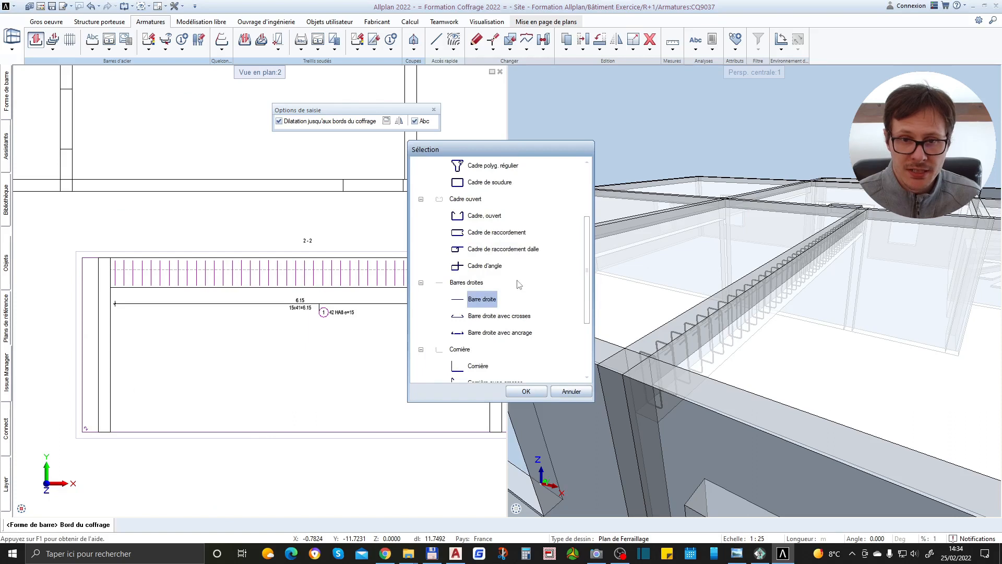
double_click(524, 320)
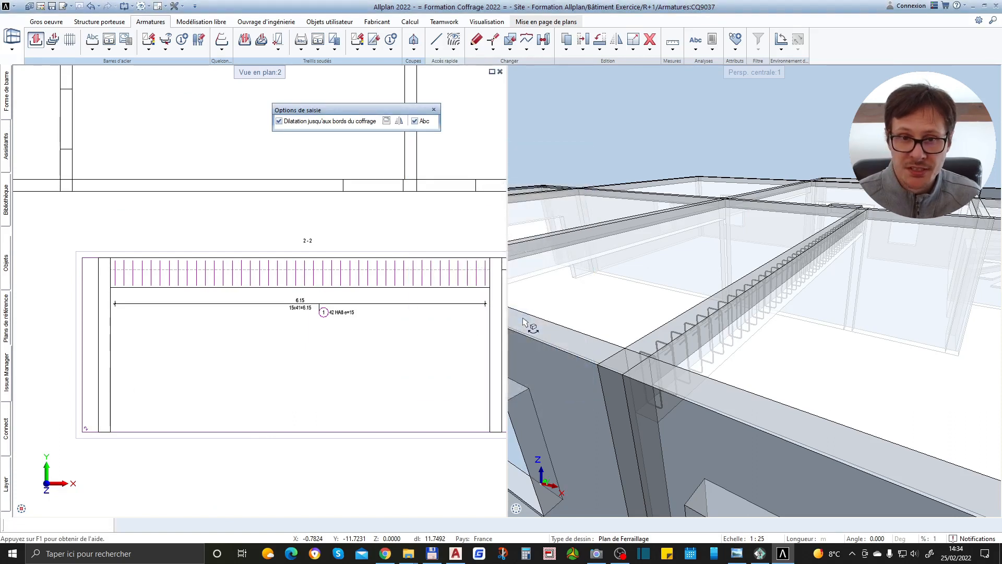
scroll(92, 274, "up", 5)
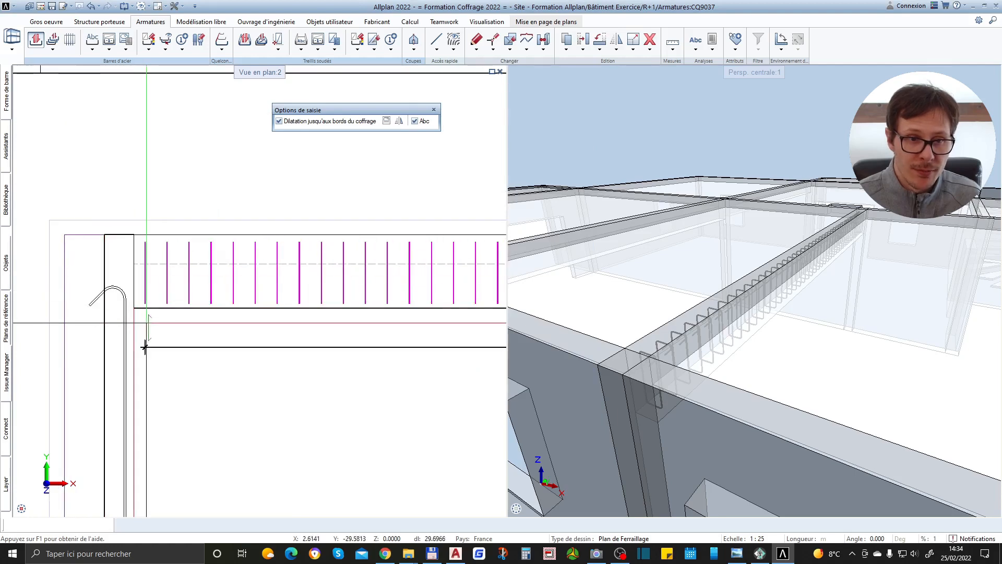
left_click(144, 347)
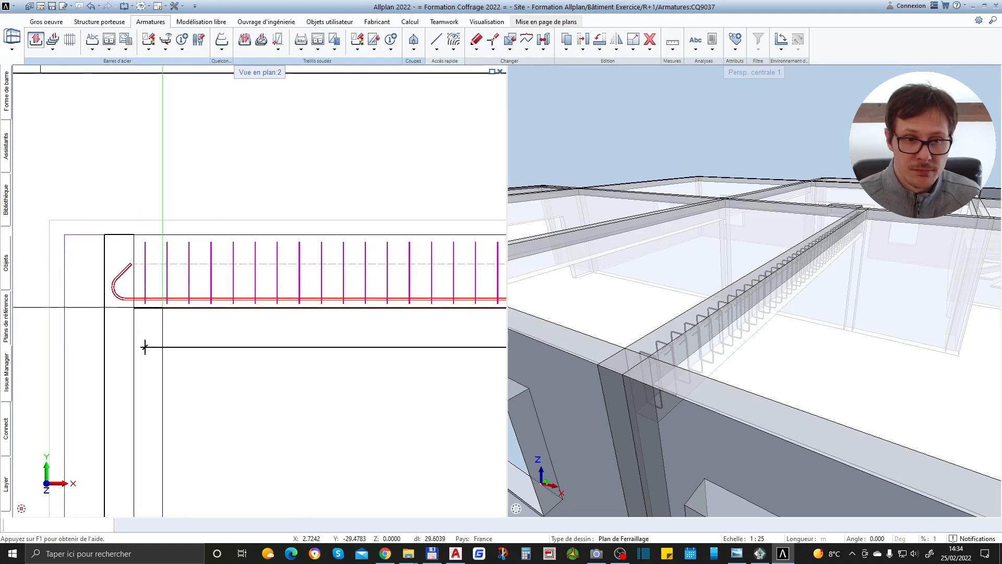
Try a start cover (Enrobage au début) of 0.03 for the hooked bar.
mouse_move(9, 102)
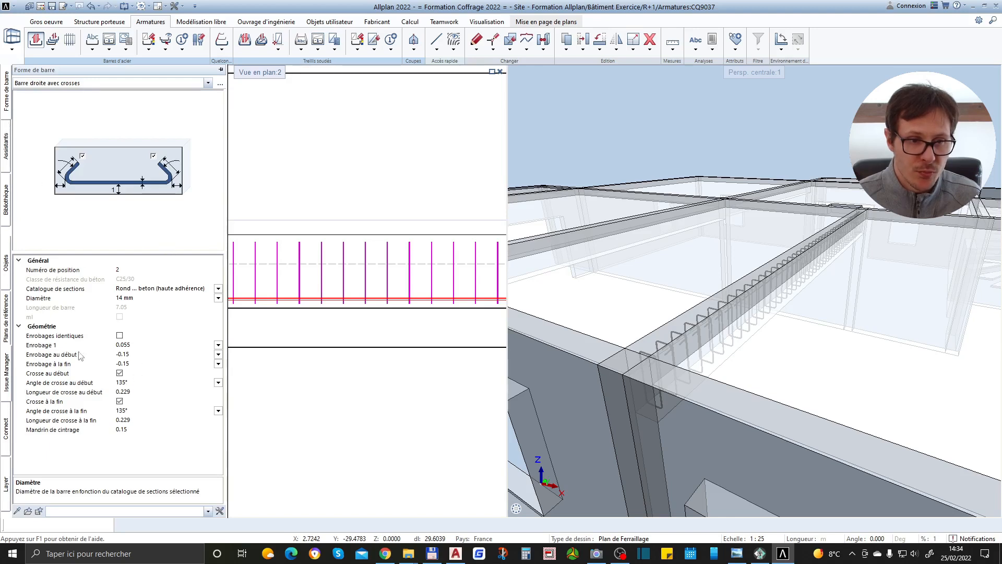
scroll(286, 369, "up", 4)
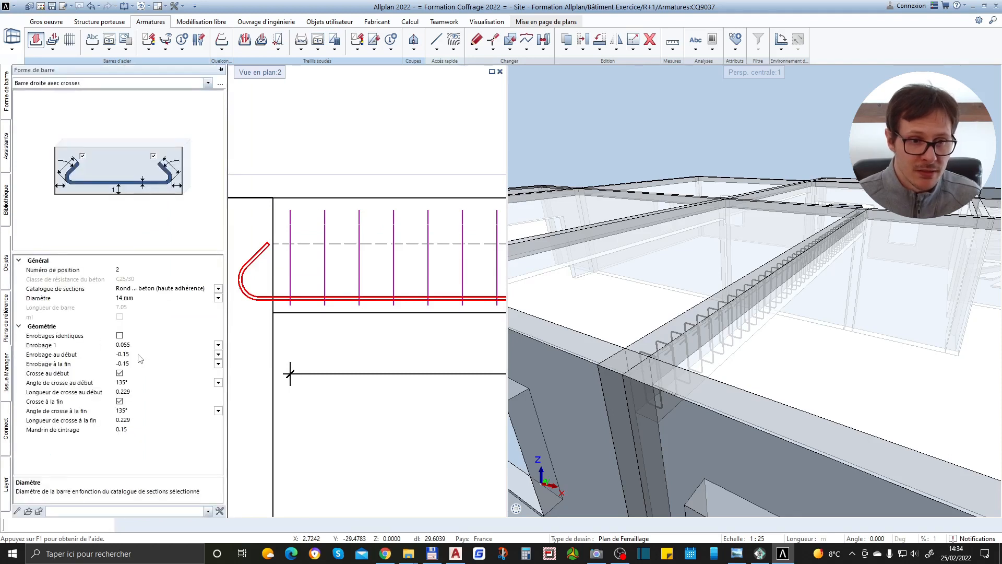
left_click(136, 354)
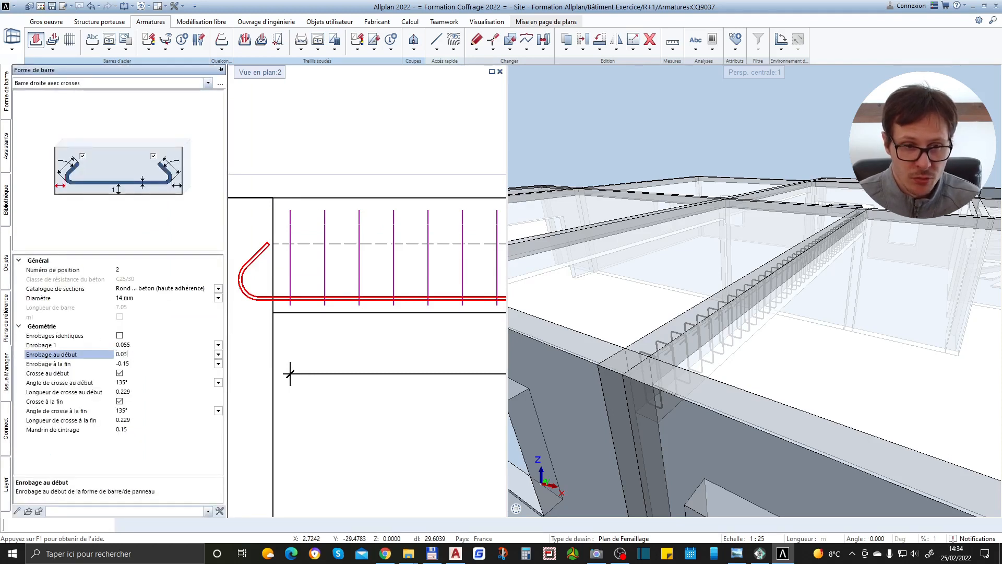
type("0.03")
key("Return")
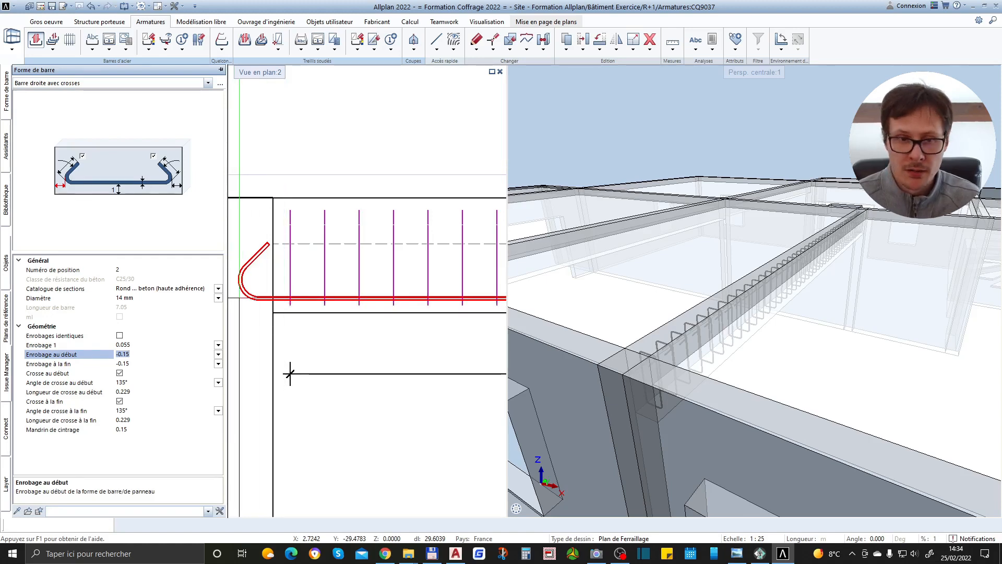
Examine how the hooked bar's ends sit in the supports of the beam in section 2-2.
scroll(290, 285, "down", 4)
scroll(270, 308, "up", 3)
scroll(232, 291, "down", 5)
middle_click_drag(498, 295, 441, 310)
scroll(441, 310, "up", 4)
scroll(432, 354, "up", 1)
scroll(425, 355, "down", 5)
scroll(211, 367, "up", 5)
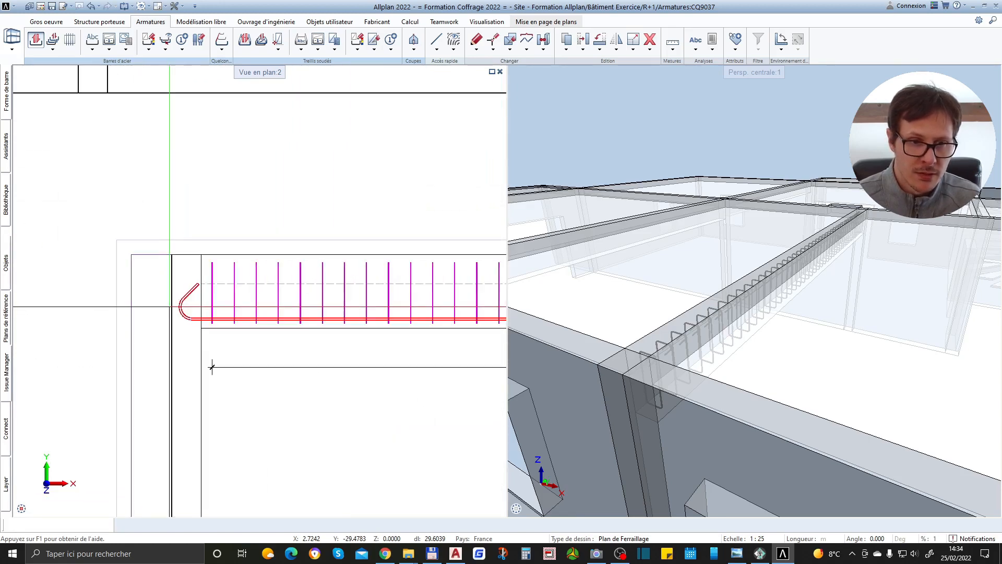
Try a diameter of 20 mm for the hooked bar and check its hook in the support.
scroll(167, 309, "up", 2)
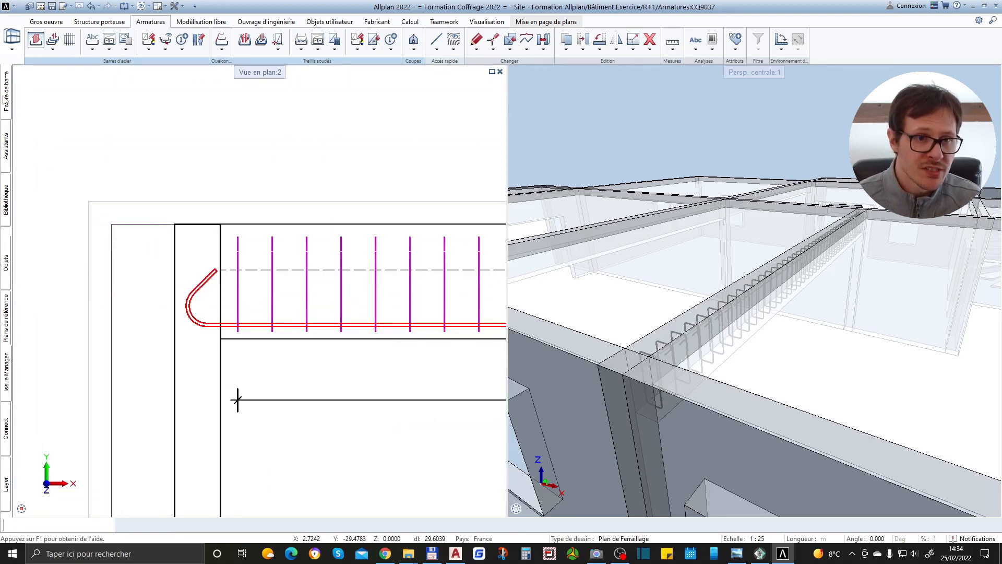
mouse_move(7, 104)
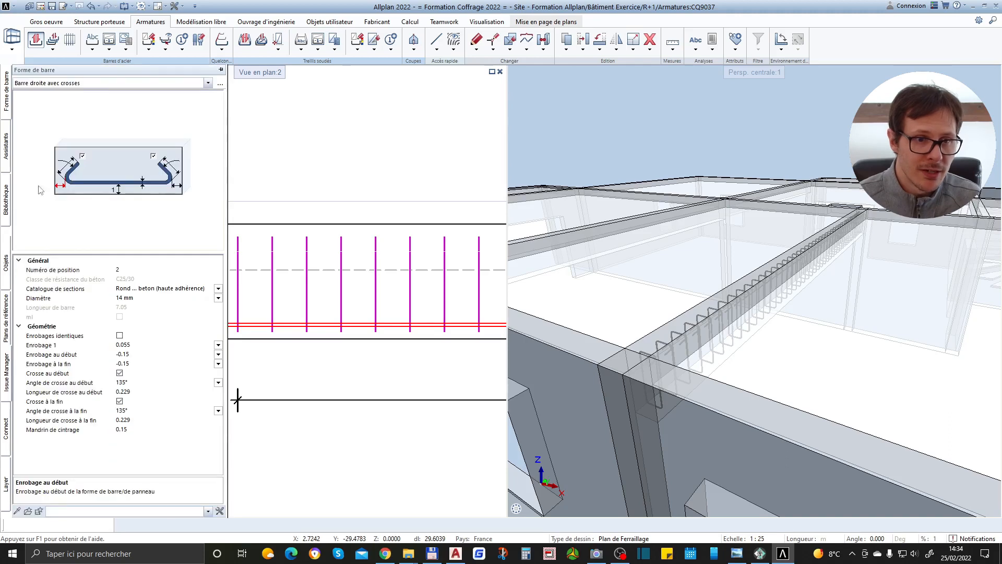
left_click(135, 298)
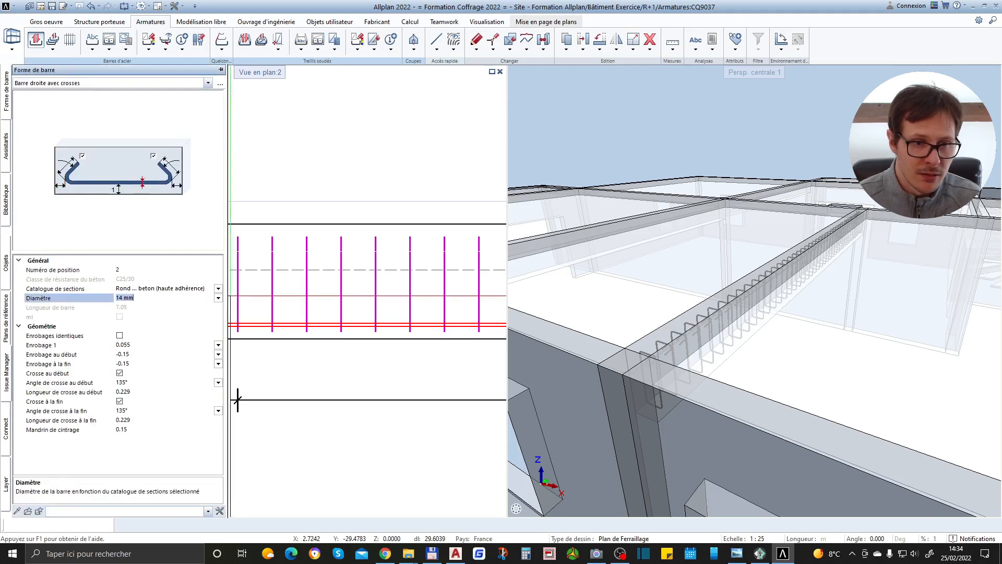
left_click(219, 298)
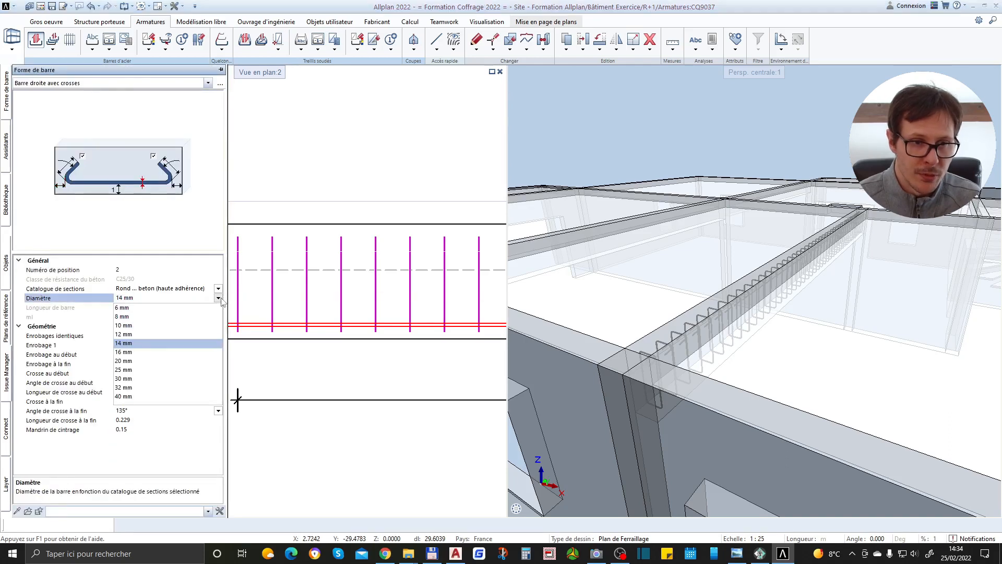
left_click(125, 360)
scroll(344, 365, "down", 2)
scroll(333, 406, "up", 2)
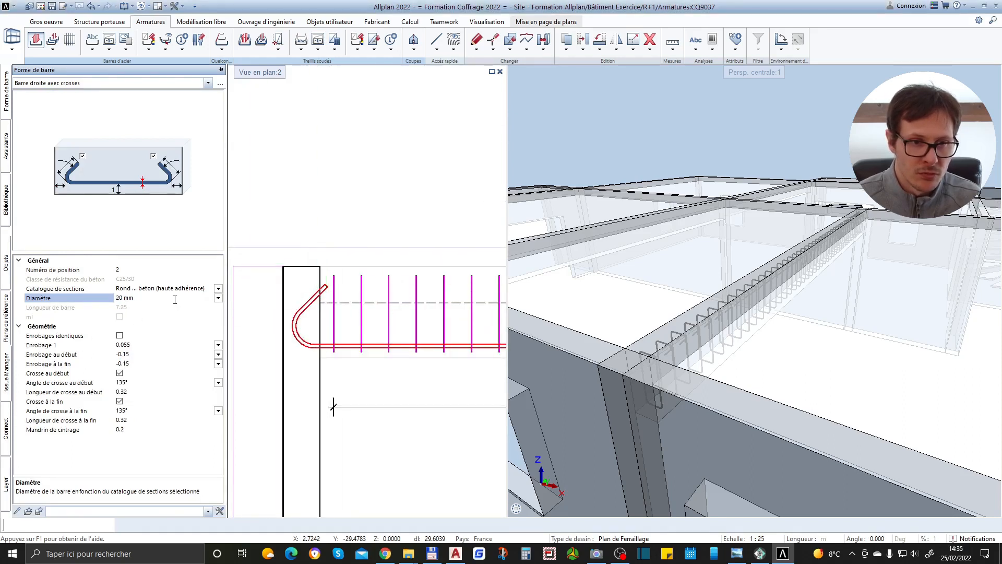
Set the hooked bar's diameter to 16 mm and accept the bar shape.
left_click(218, 299)
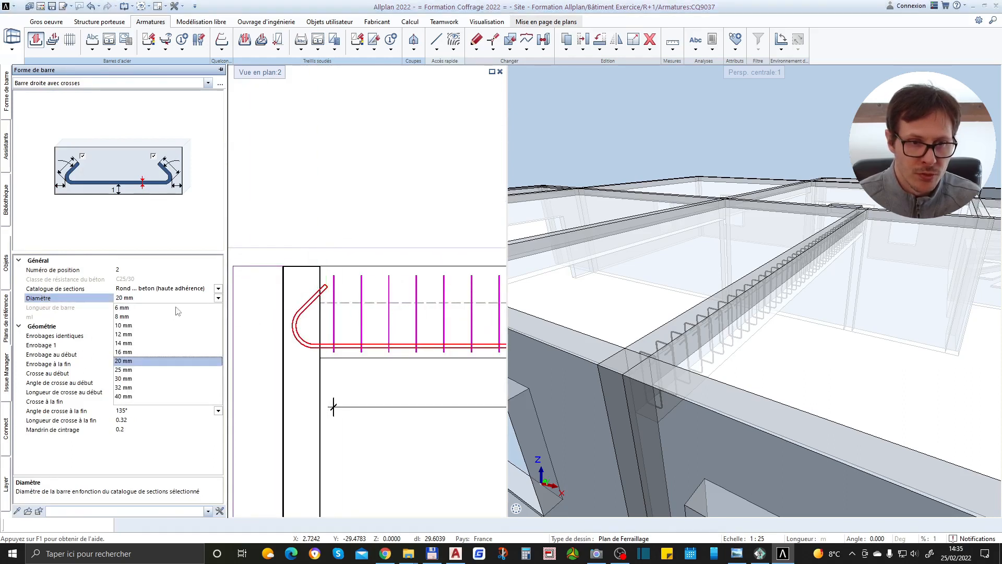
left_click(126, 354)
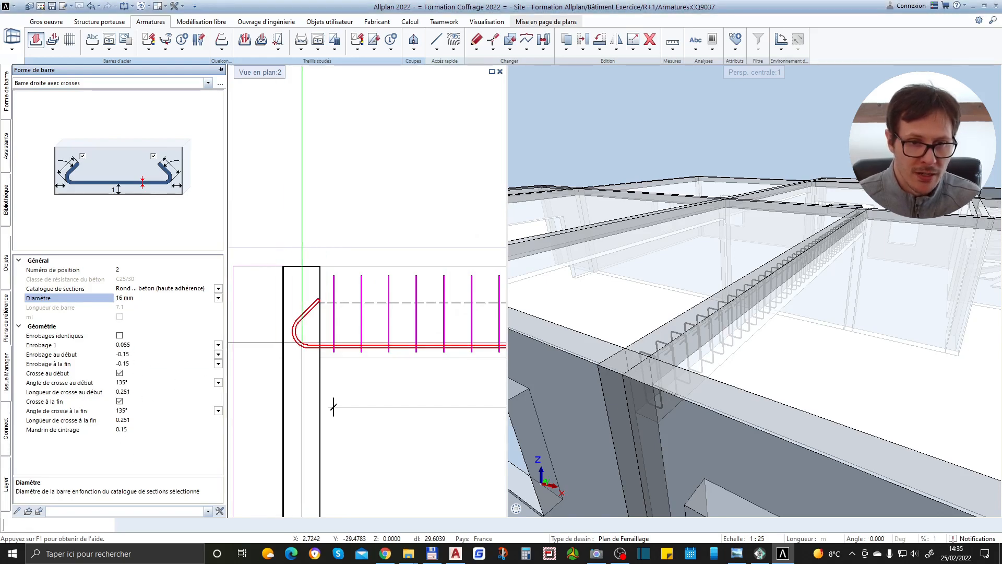
scroll(259, 330, "down", 3)
left_click(296, 369)
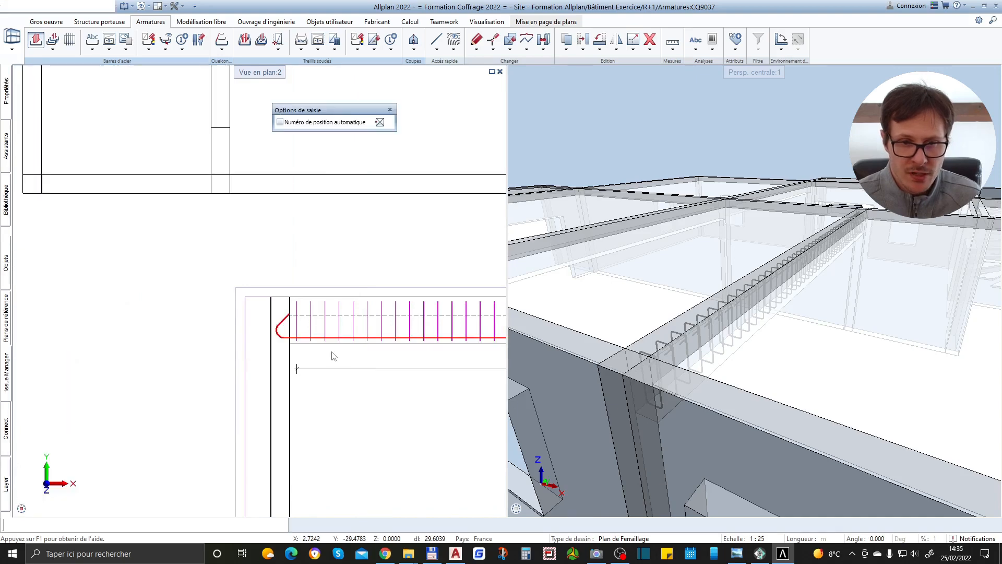
Place the hooked bar's annotation beside its end hook, just outside the beam's support in section 2-2.
scroll(313, 349, "down", 4)
scroll(313, 350, "up", 5)
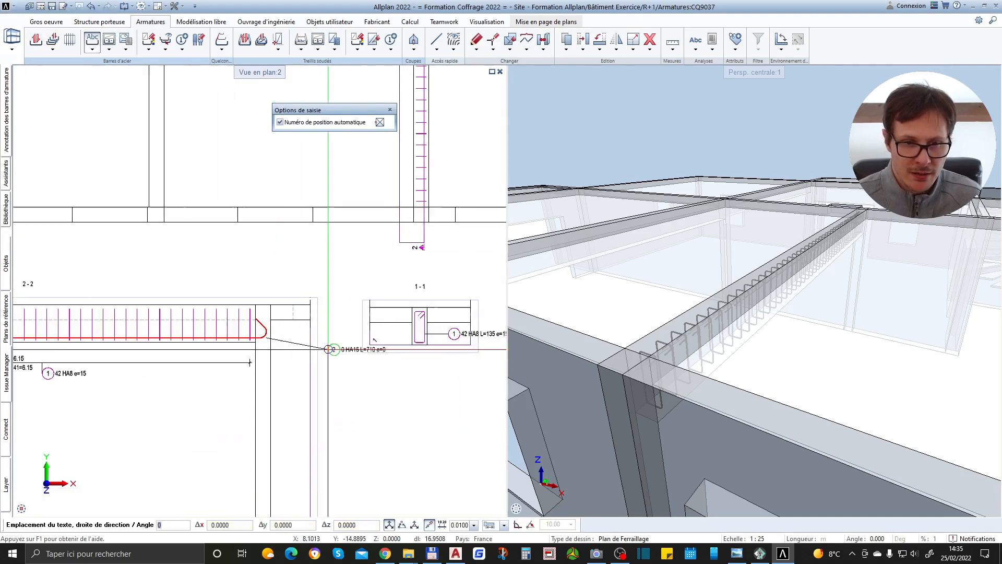
left_click(303, 337)
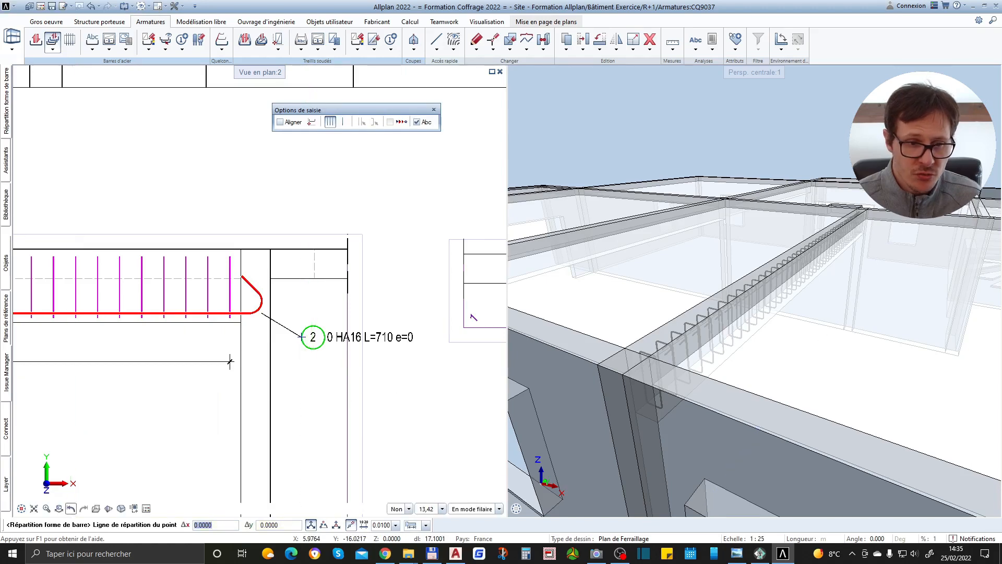
Distribute the hooked bar along the stirrup's lower segment in section 1-1.
scroll(230, 361, "down", 4)
scroll(307, 371, "up", 6)
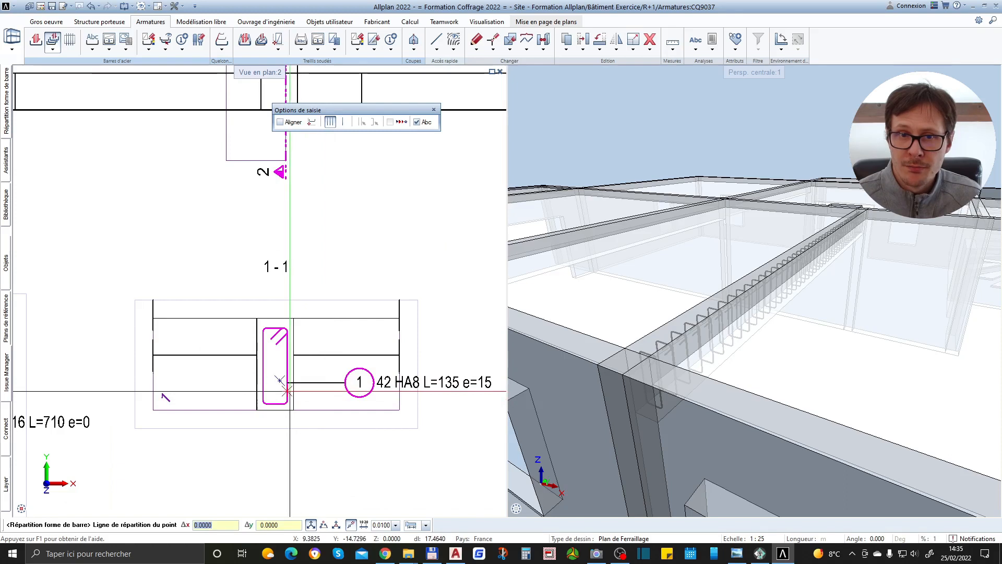
left_click(312, 122)
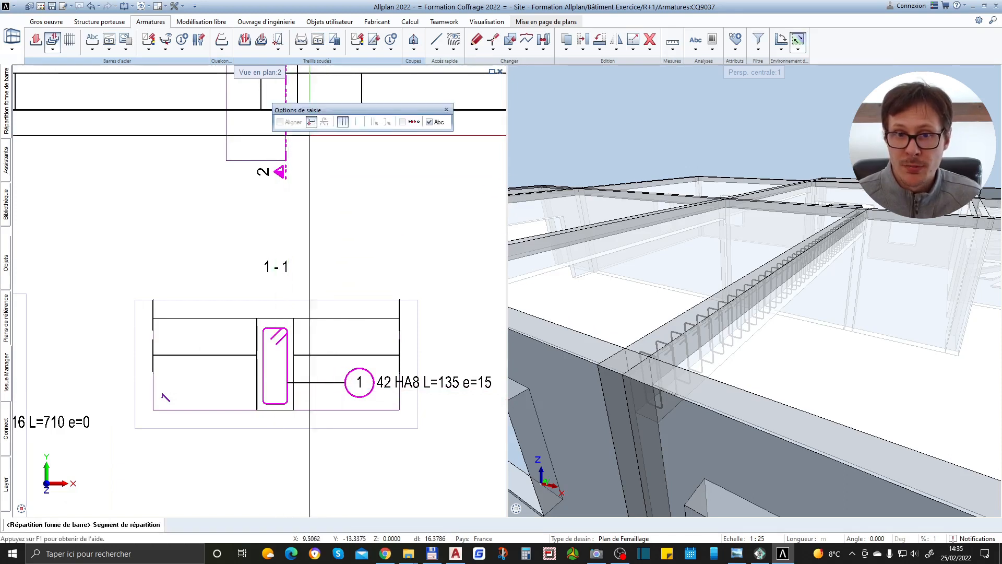
scroll(277, 407, "up", 6)
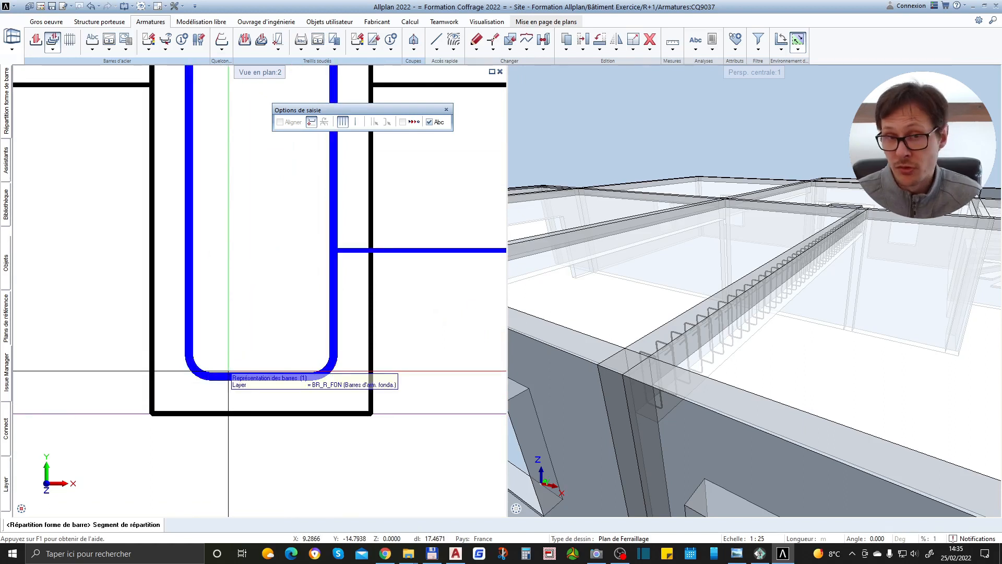
left_click(228, 372)
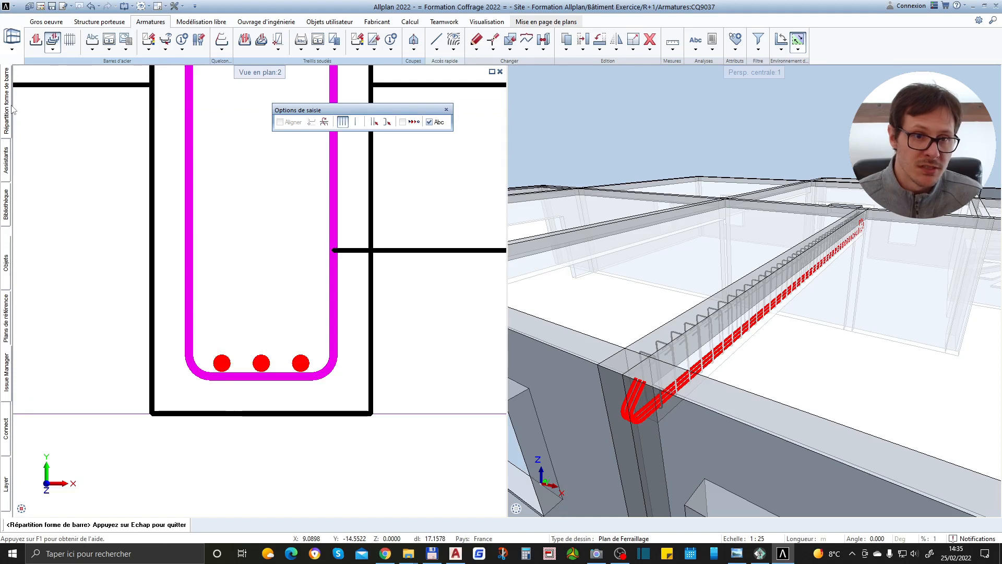
Set the quantity (Quantité) of the distributed hooked bars to 2.
mouse_move(9, 105)
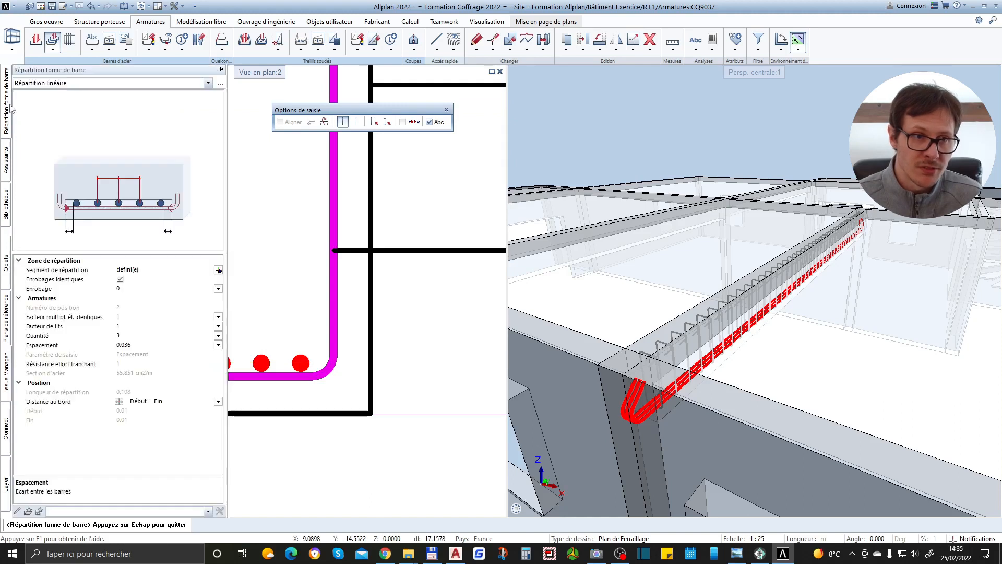
left_click(126, 336)
type("2")
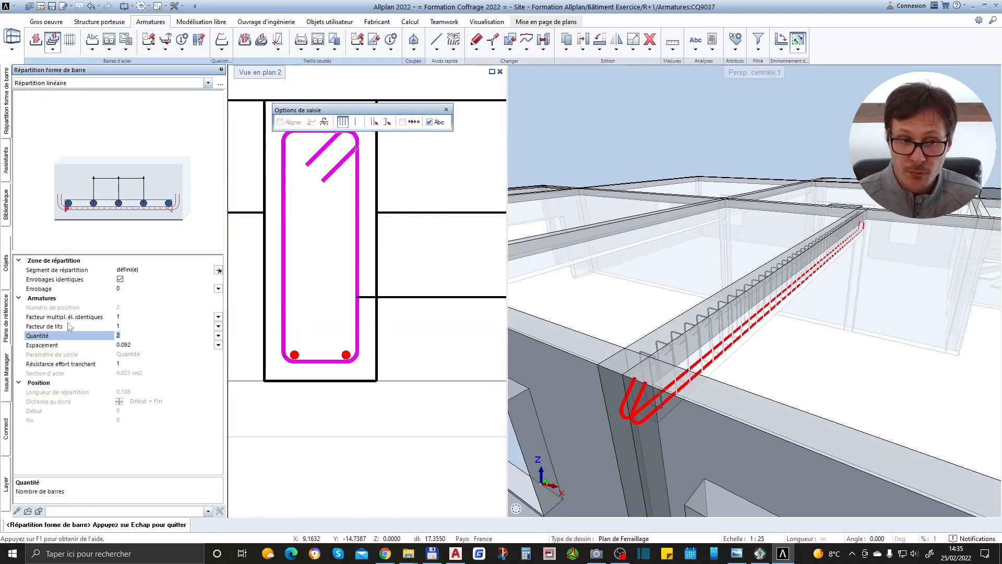
Try a layer factor (Facteur de lits) of 2 for the lower bars, then restore it to 1.
left_click(139, 326)
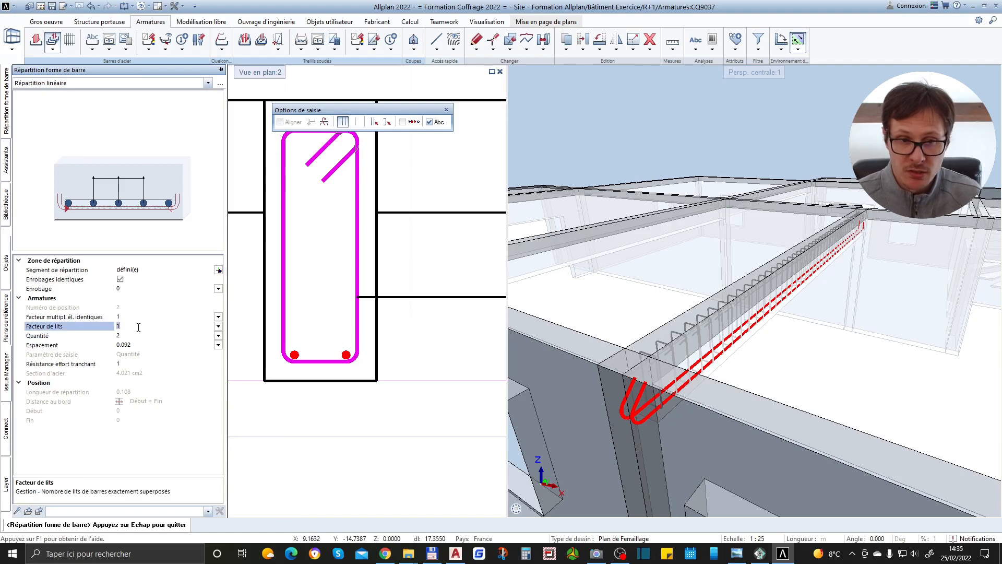
type("2")
key("Return")
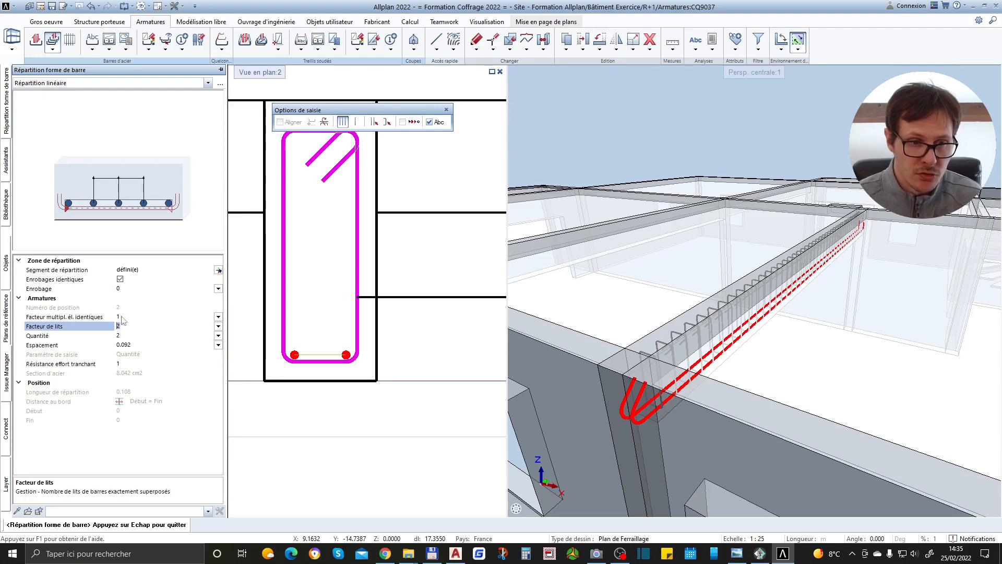
type("1")
key("Return")
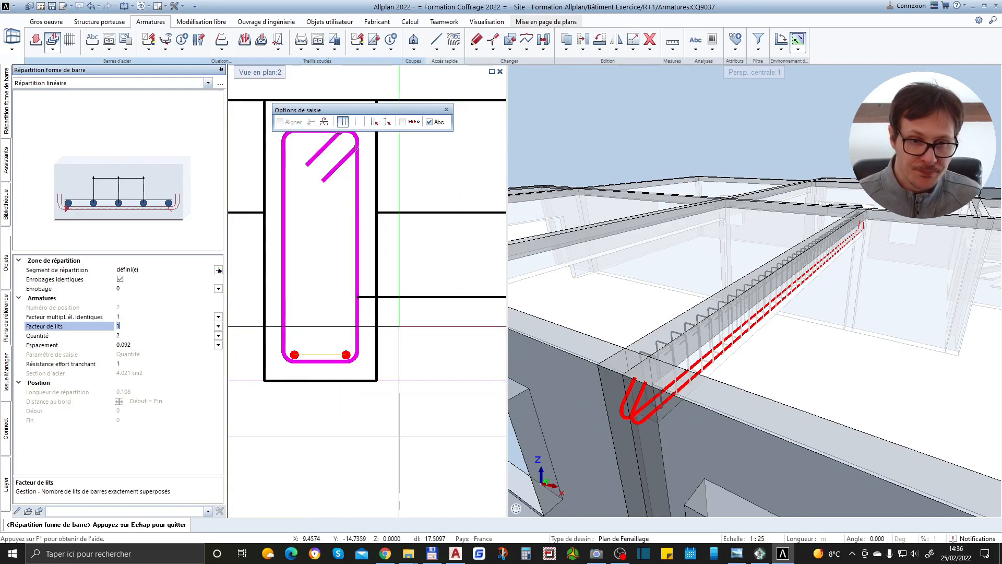
Examine the distributed lower bars inside the stirrup in section 1-1 and in the perspective view.
left_click(219, 270)
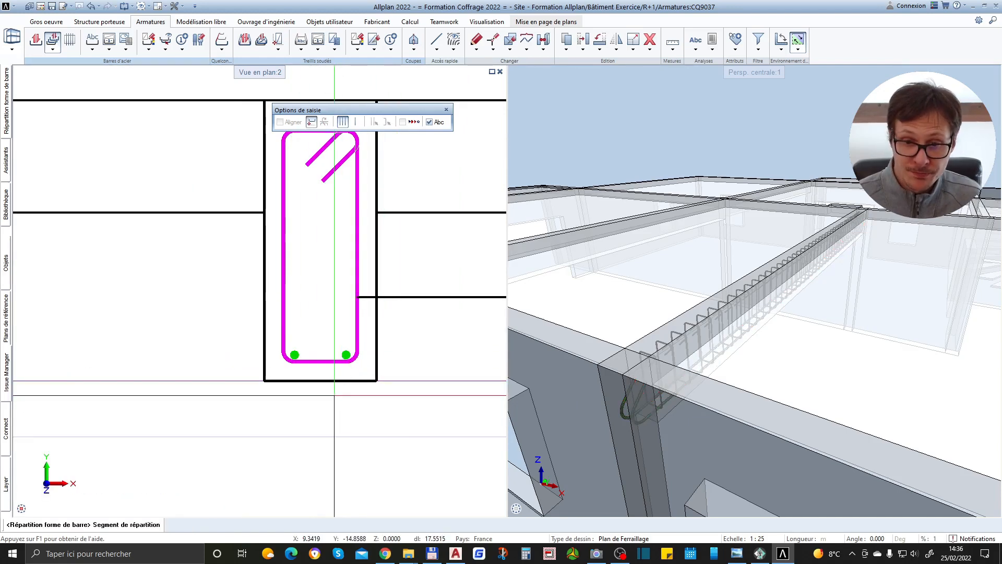
scroll(648, 417, "up", 3)
scroll(645, 417, "down", 3)
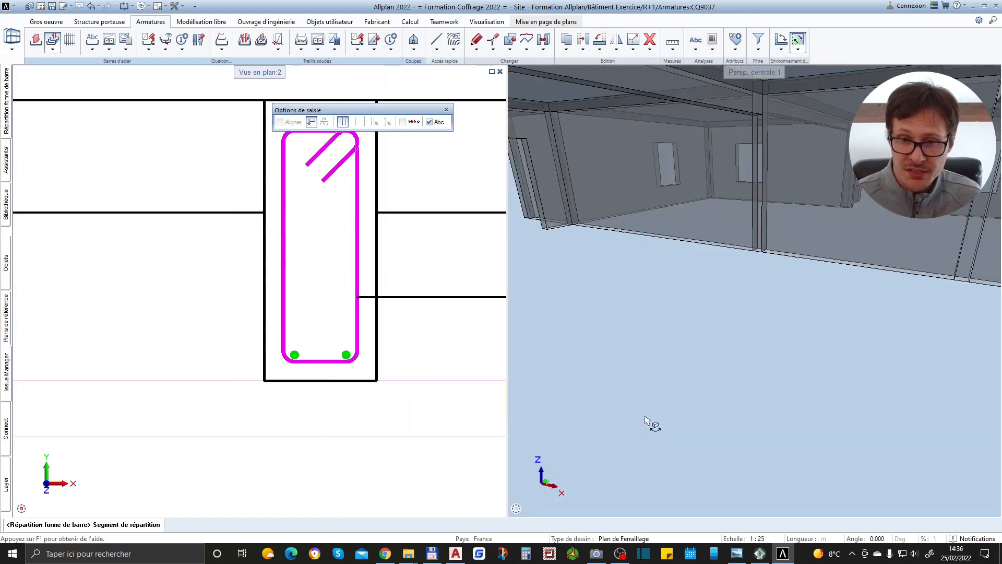
left_click_drag(646, 418, 675, 382)
middle_click_drag(641, 457, 668, 438)
mouse_move(799, 325)
middle_mouse_down()
mouse_move(772, 344)
mouse_move(783, 337)
middle_mouse_up()
mouse_move(739, 367)
right_mouse_down()
mouse_move(749, 361)
mouse_move(747, 368)
right_mouse_up()
scroll(273, 351, "down", 3)
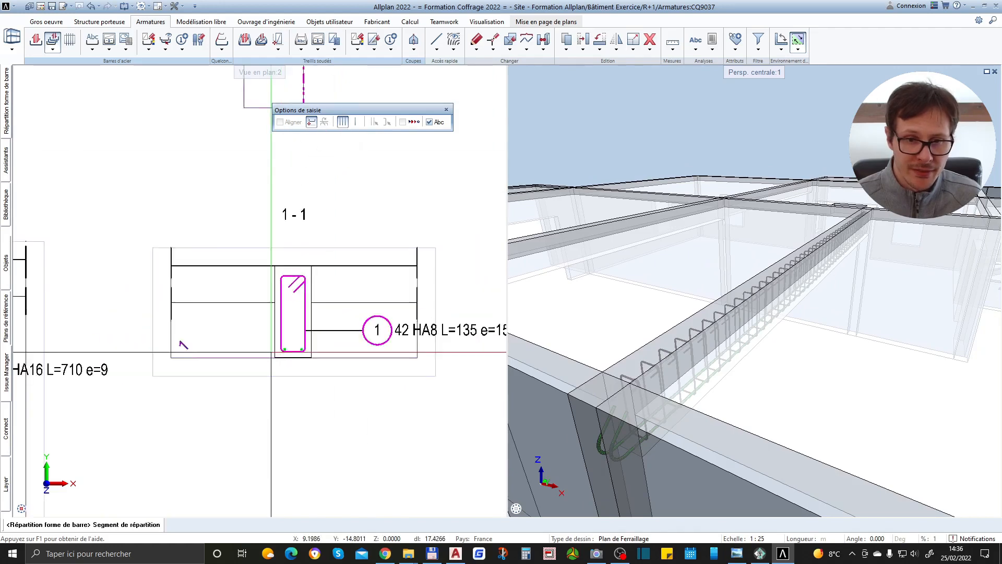
scroll(271, 352, "down", 1)
scroll(295, 302, "up", 4)
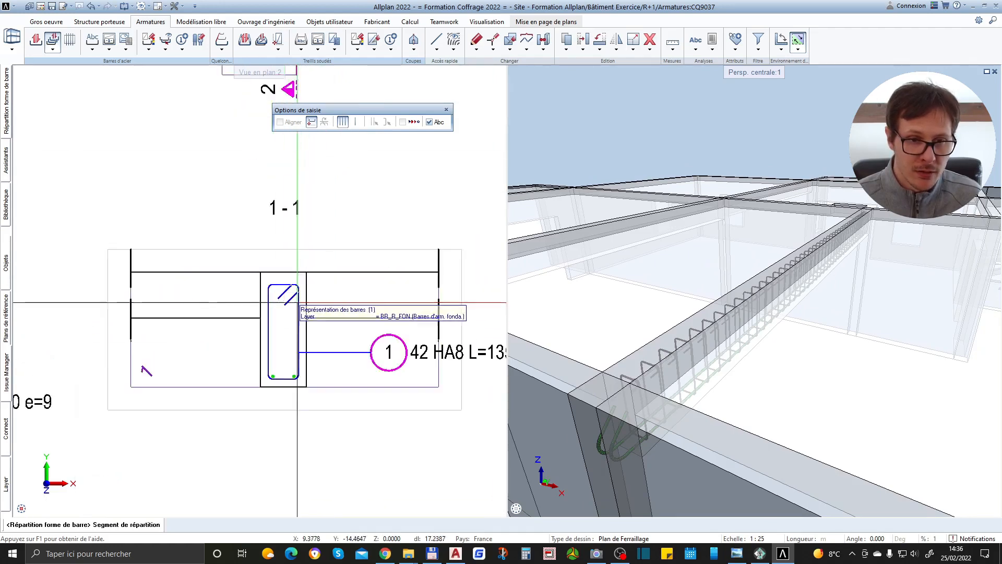
left_click(281, 267)
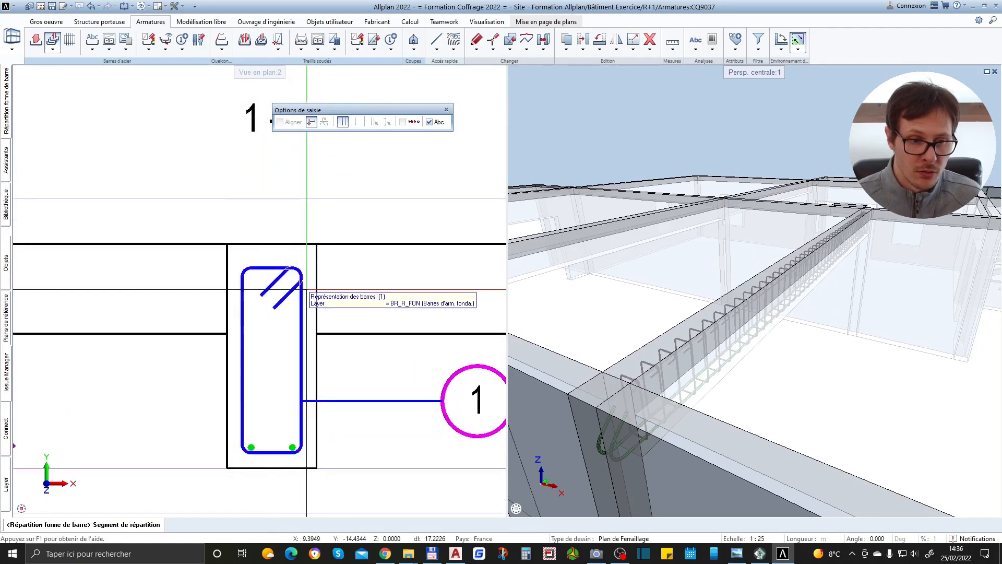
scroll(310, 304, "down", 4)
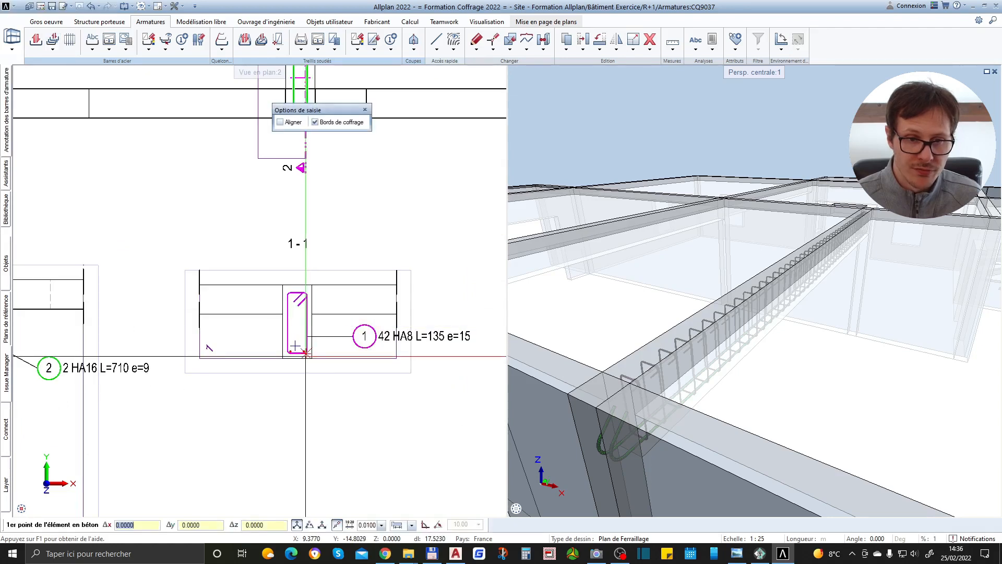
key("Escape")
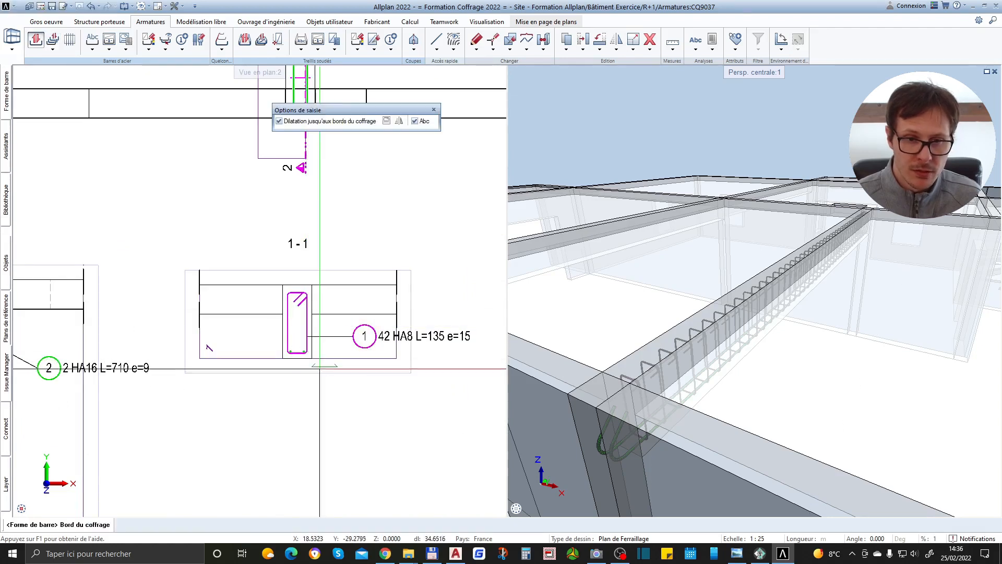
key("Escape")
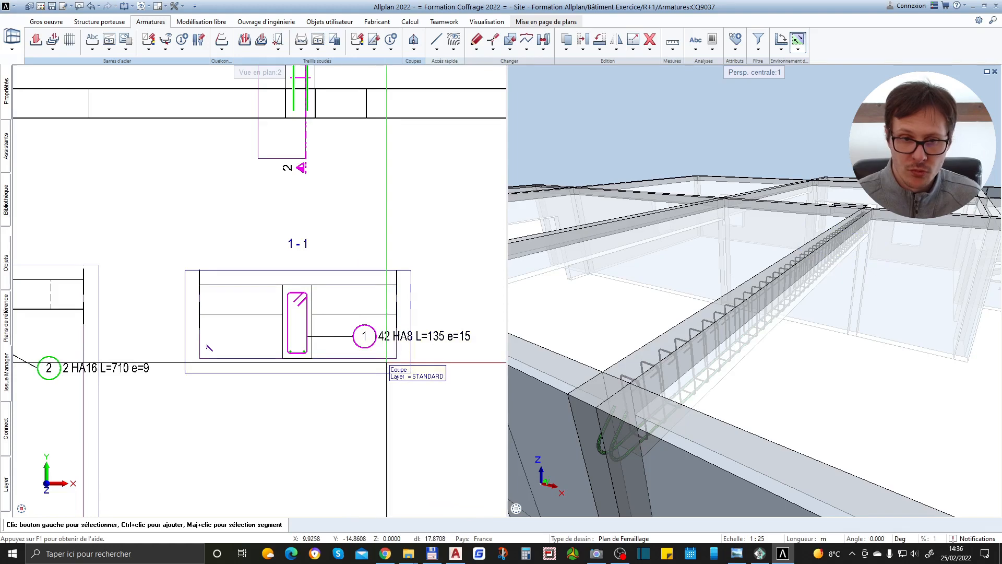
Examine the hooked bars and their annotation in section 2-2 and their position in section 1-1.
scroll(389, 362, "down", 2)
scroll(235, 378, "up", 3)
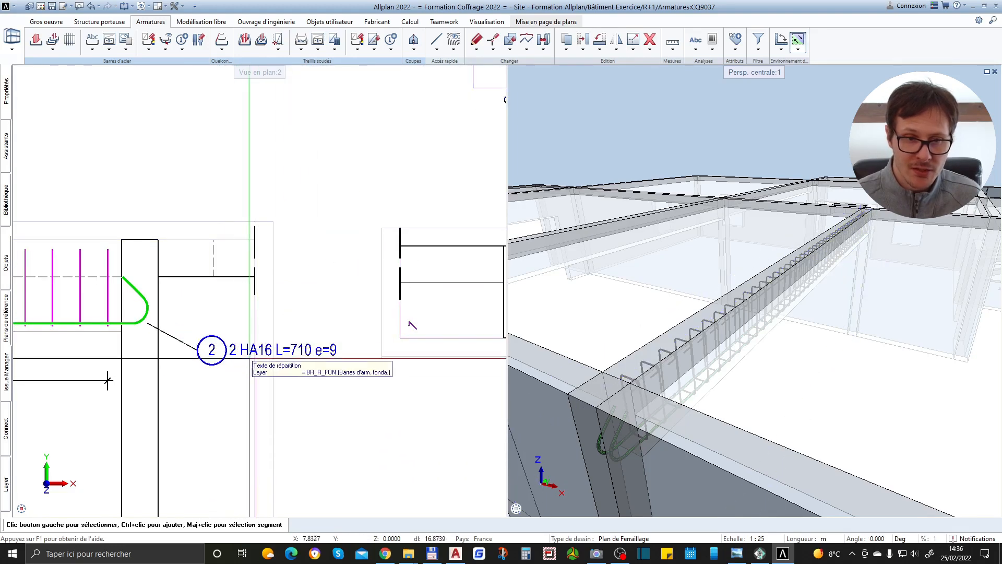
scroll(127, 316, "down", 3)
scroll(399, 334, "up", 5)
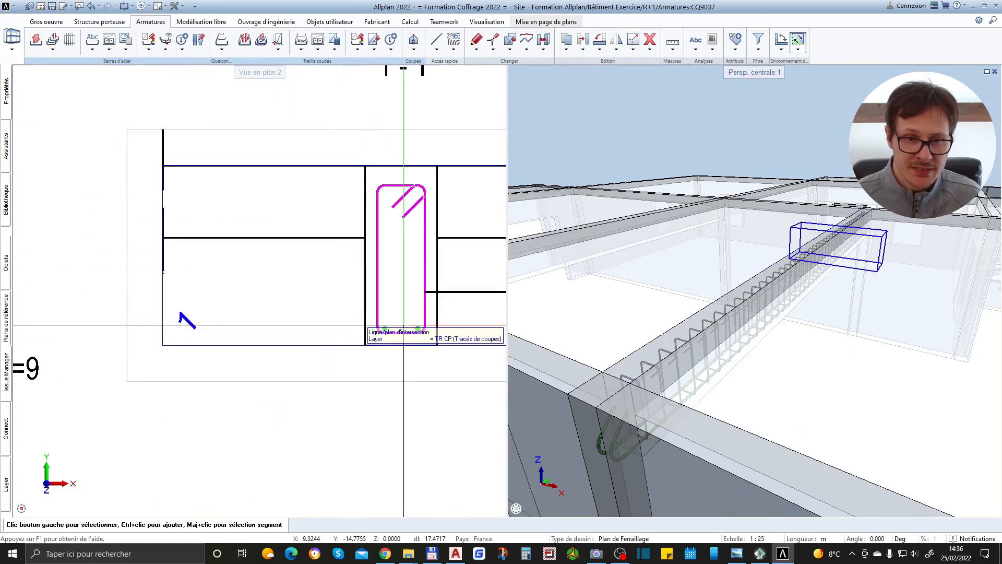
scroll(407, 335, "down", 3)
scroll(313, 347, "up", 3)
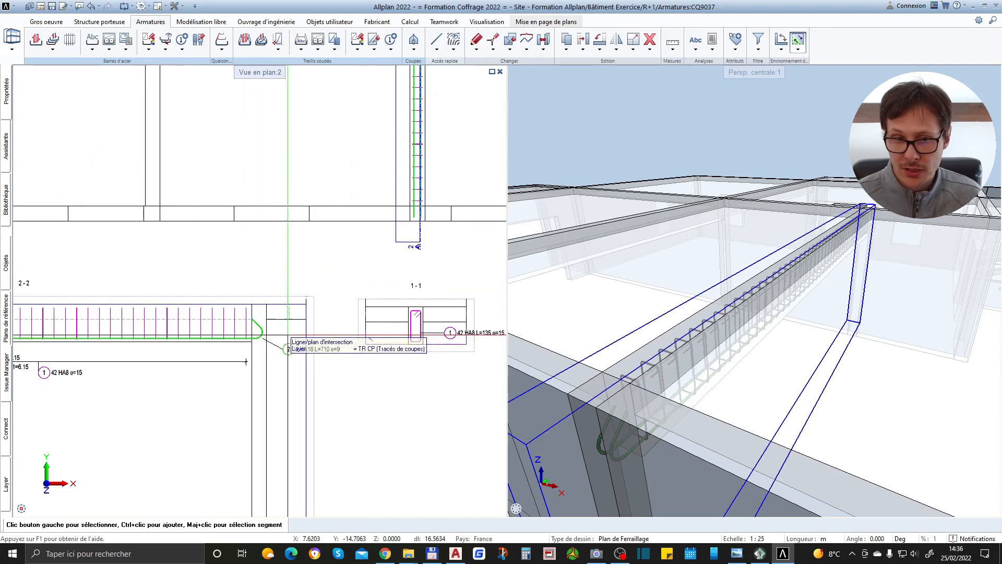
scroll(308, 339, "down", 3)
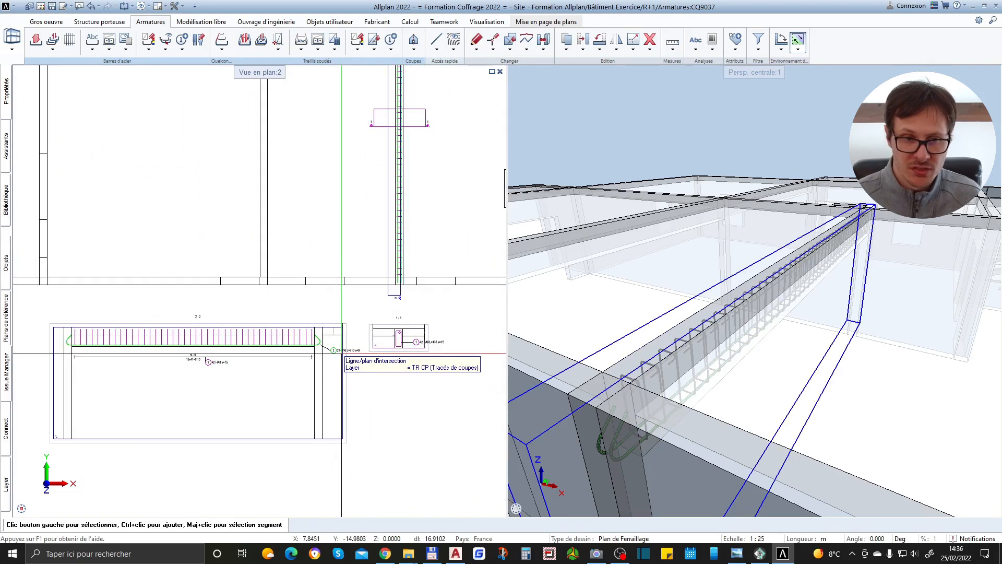
scroll(130, 366, "up", 2)
scroll(145, 362, "down", 2)
scroll(365, 358, "up", 3)
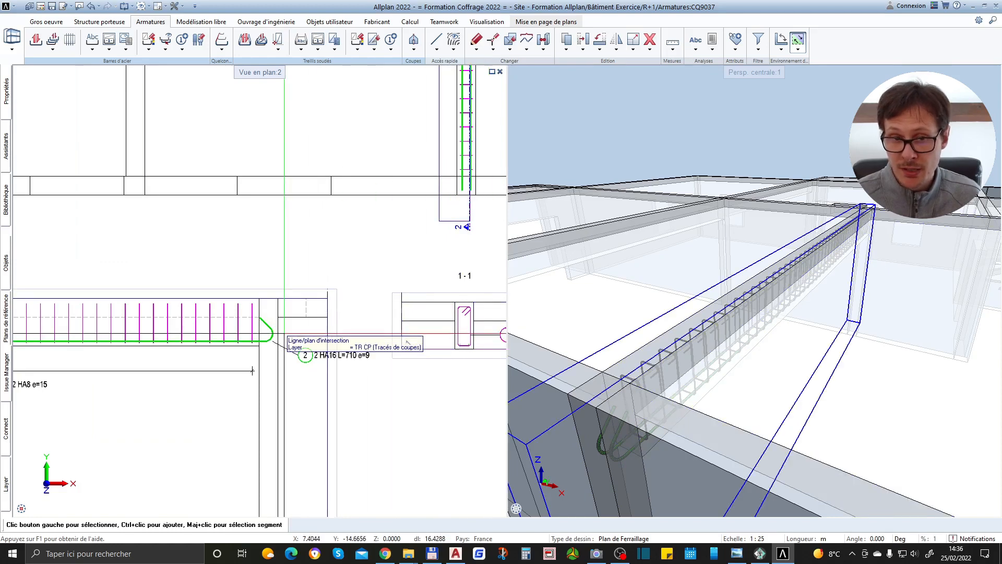
left_click(268, 329)
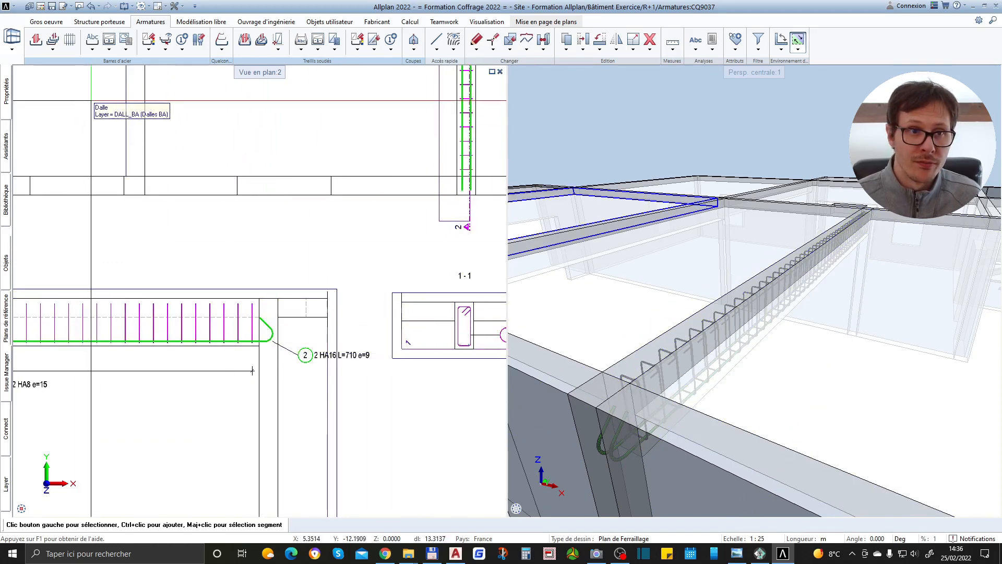
left_click(53, 47)
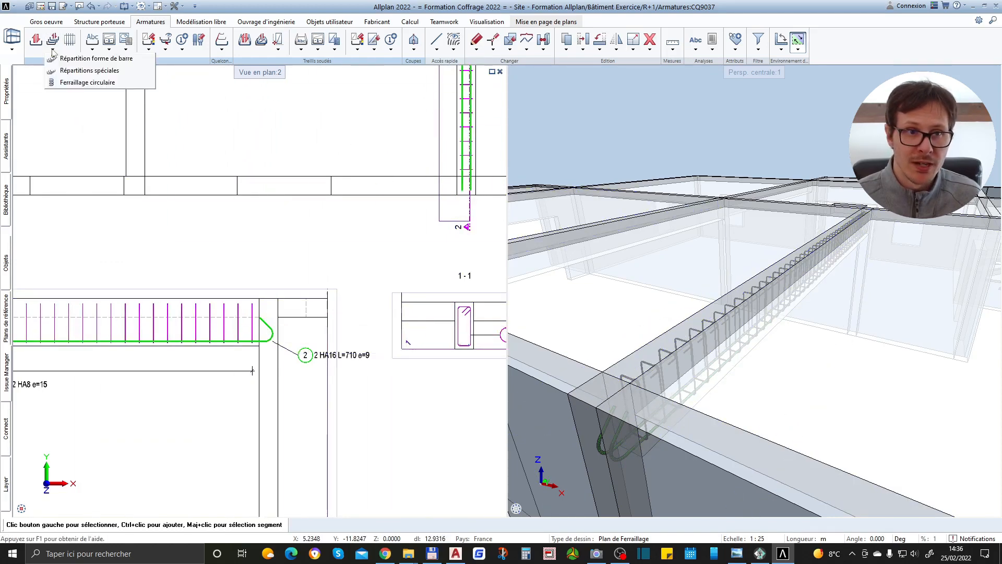
left_click(99, 58)
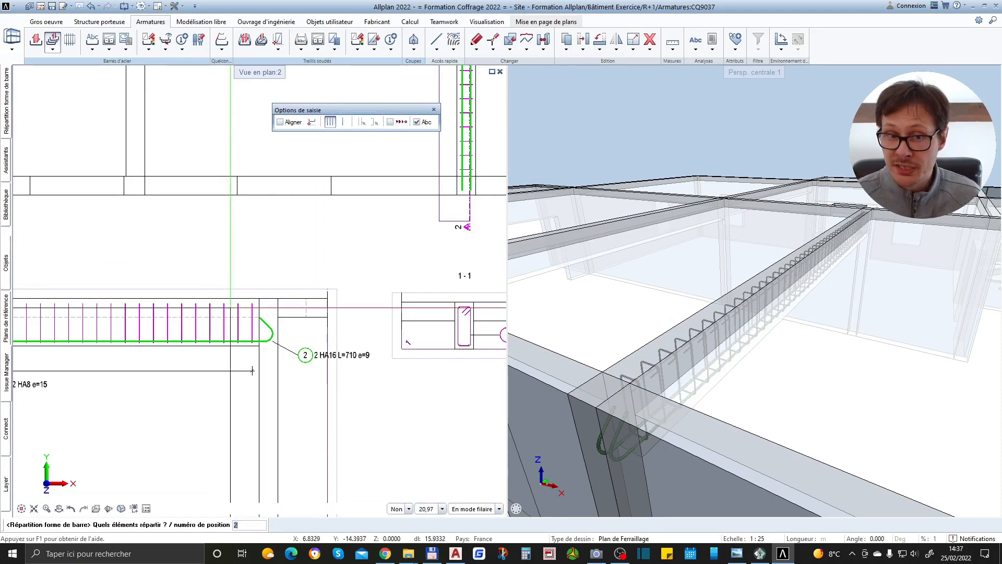
scroll(449, 341, "up", 2)
scroll(502, 340, "up", 2)
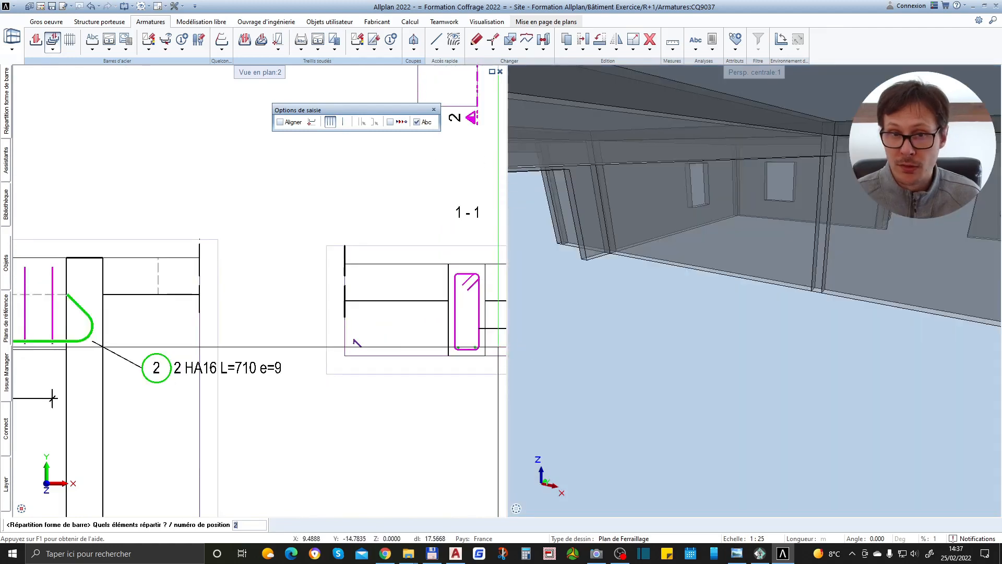
scroll(316, 400, "down", 6)
key("Escape")
scroll(373, 335, "down", 3)
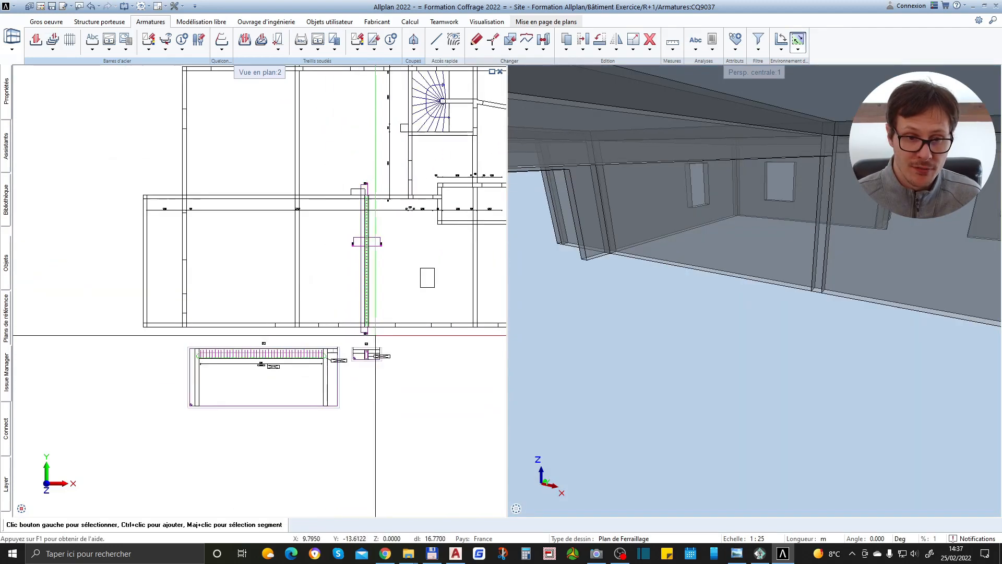
Start a new straight bar with hooks along the beam's upper formwork edge in section 2-2.
scroll(227, 361, "up", 5)
left_click(39, 41)
scroll(181, 360, "up", 4)
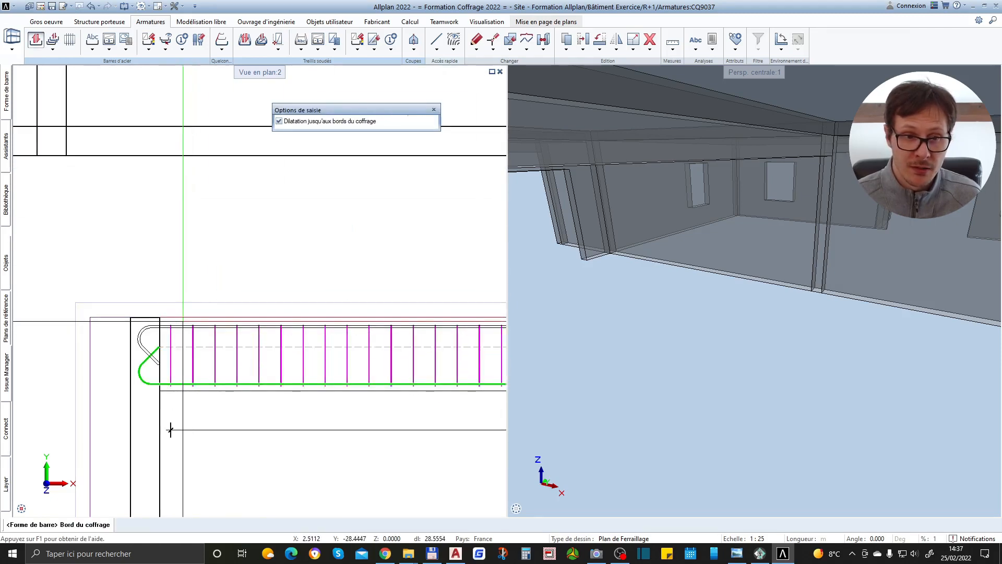
left_click(170, 430)
scroll(157, 321, "down", 3)
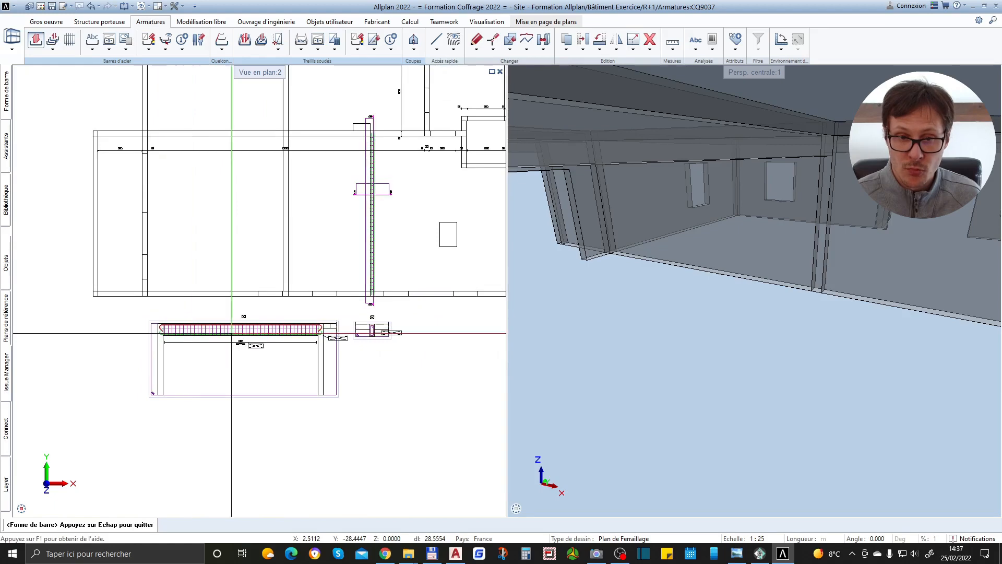
scroll(334, 314, "up", 3)
scroll(347, 313, "down", 3)
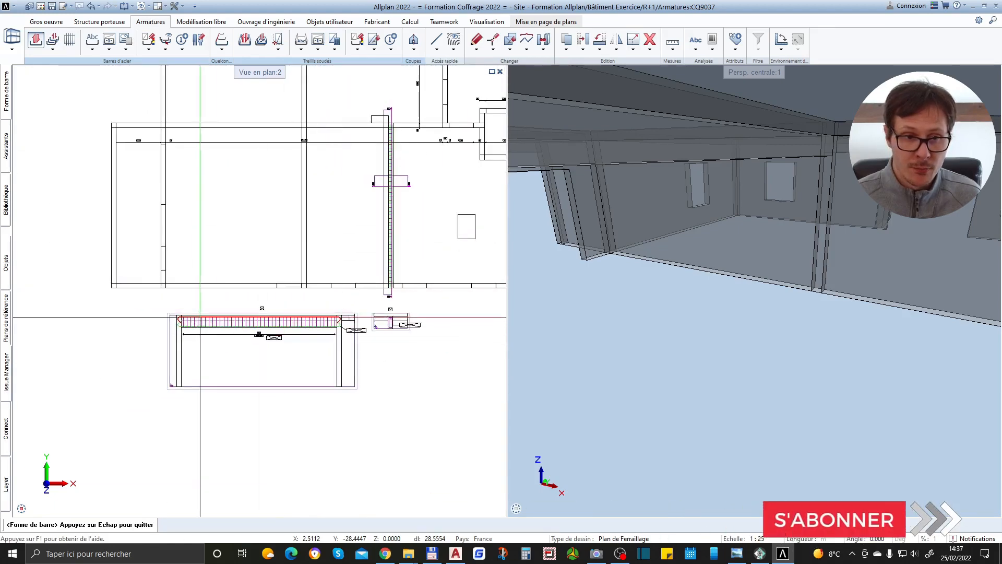
scroll(179, 334, "up", 3)
Set the upper hooked bar's diameter (Diamètre) to 12 mm.
left_click(6, 107)
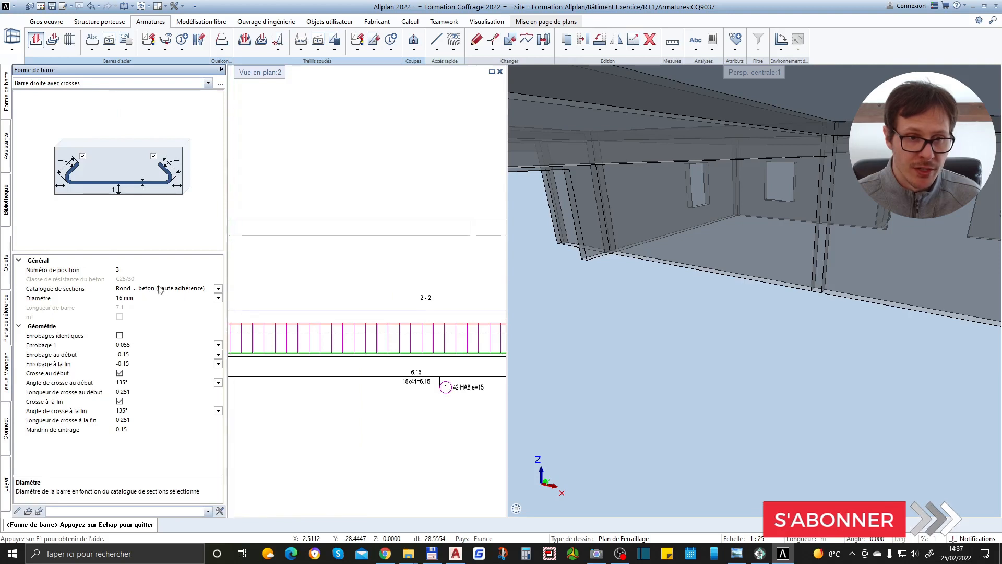
left_click(139, 296)
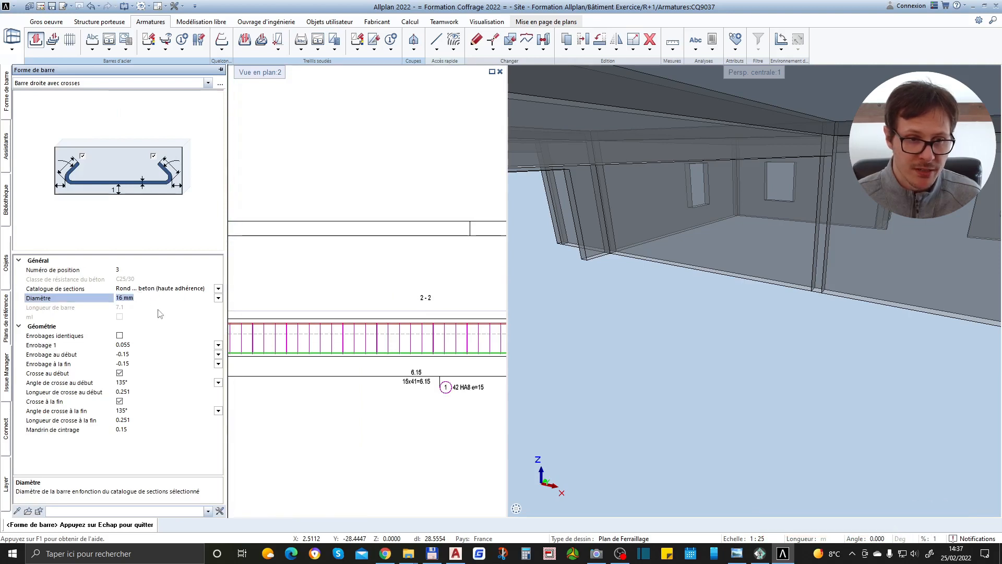
left_click(218, 298)
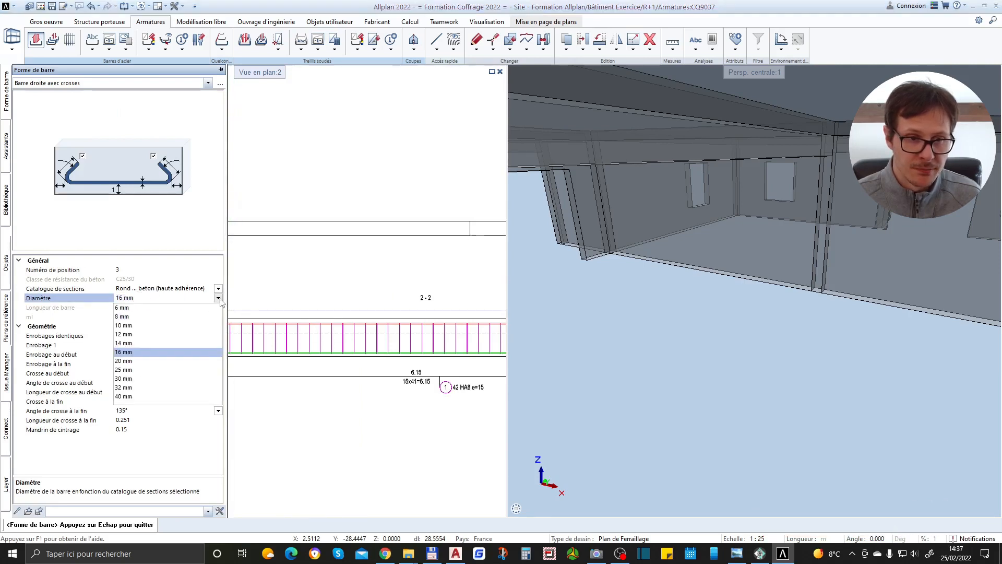
left_click(126, 344)
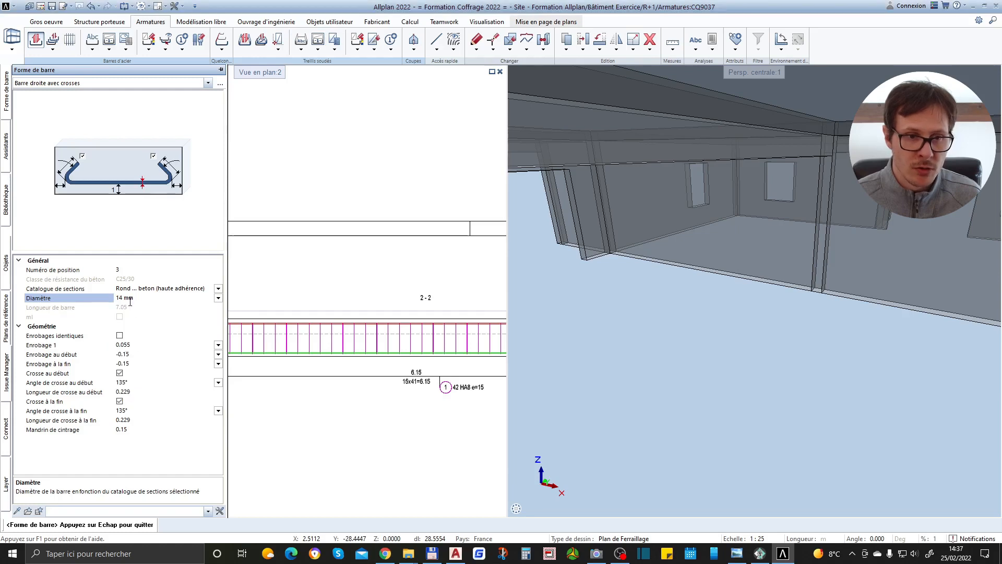
left_click(218, 298)
left_click(129, 336)
scroll(293, 339, "up", 5)
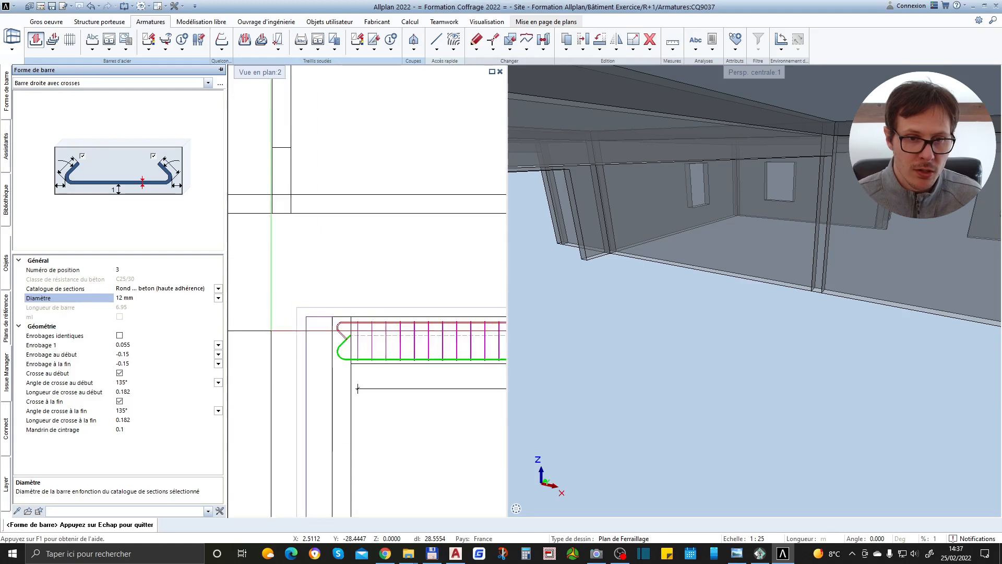
scroll(399, 445, "down", 4)
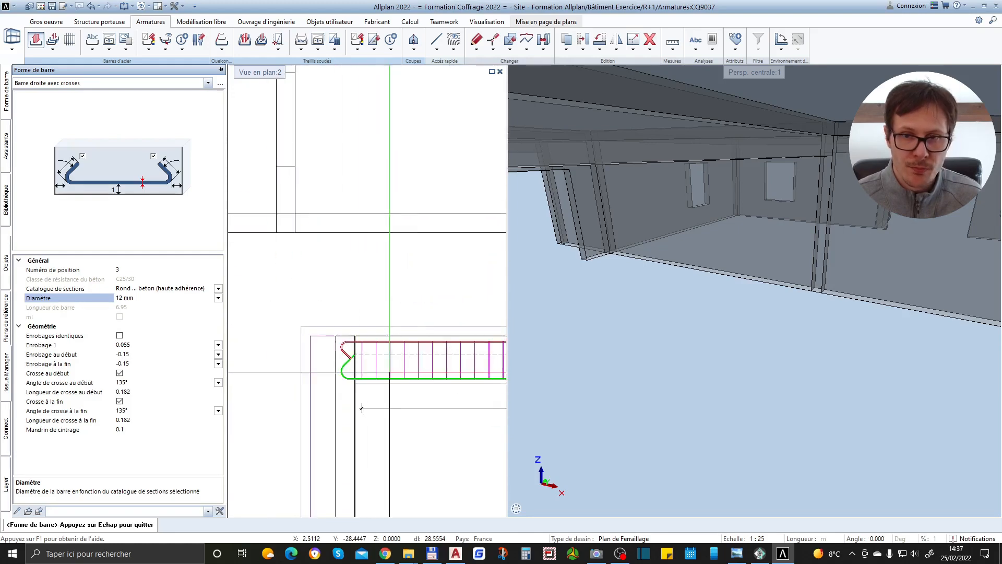
Try the upper bar without its start and end hooks (Crosse au début, Crosse à la fin), then restore both hooks.
middle_click_drag(600, 339, 658, 362)
scroll(657, 361, "down", 5)
scroll(736, 371, "up", 8)
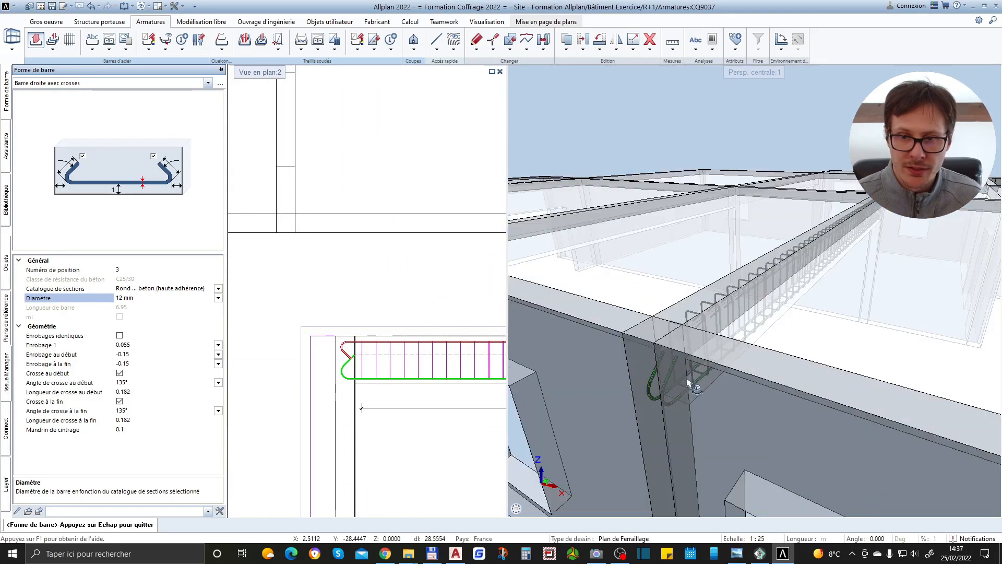
scroll(369, 349, "up", 1)
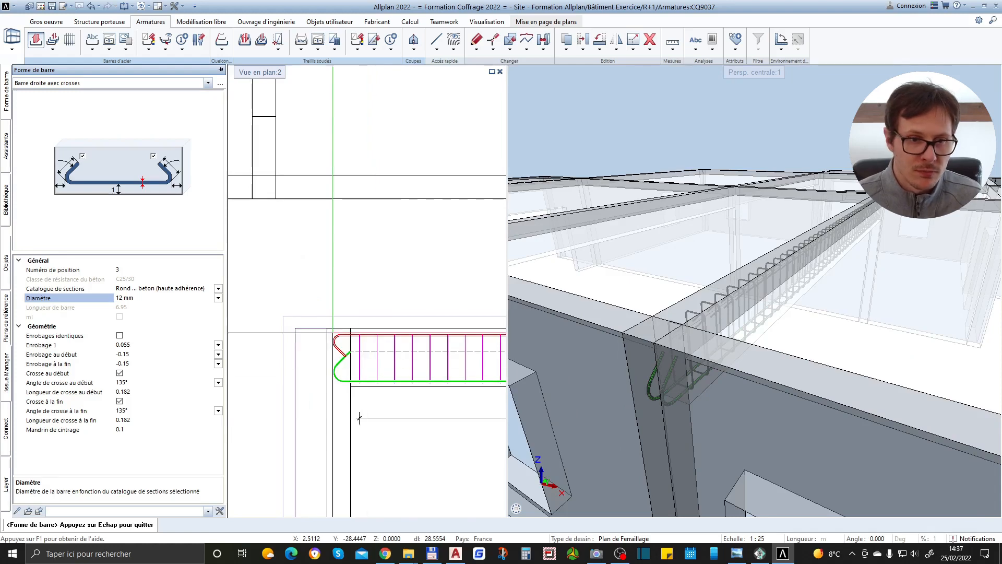
left_click(120, 373)
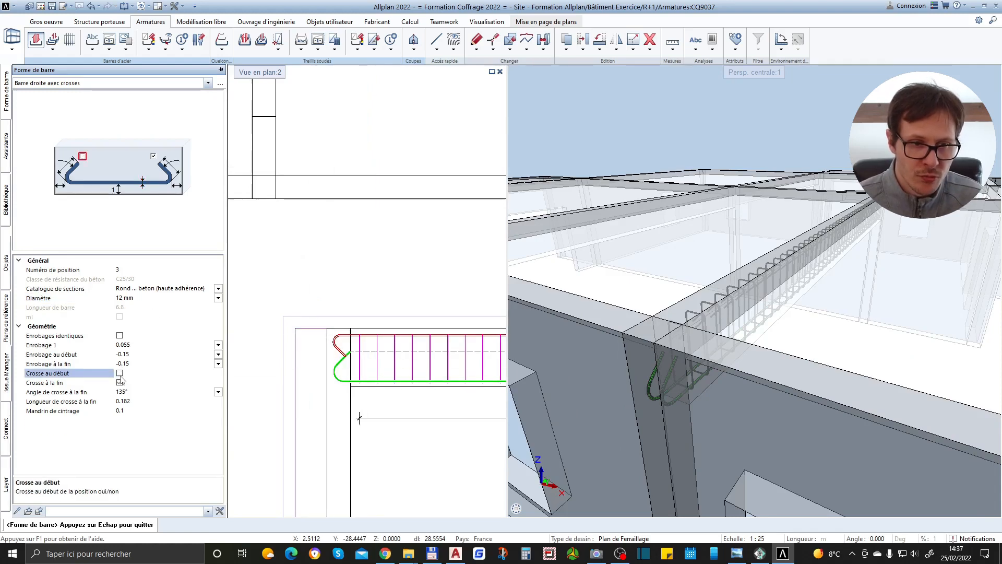
left_click(119, 382)
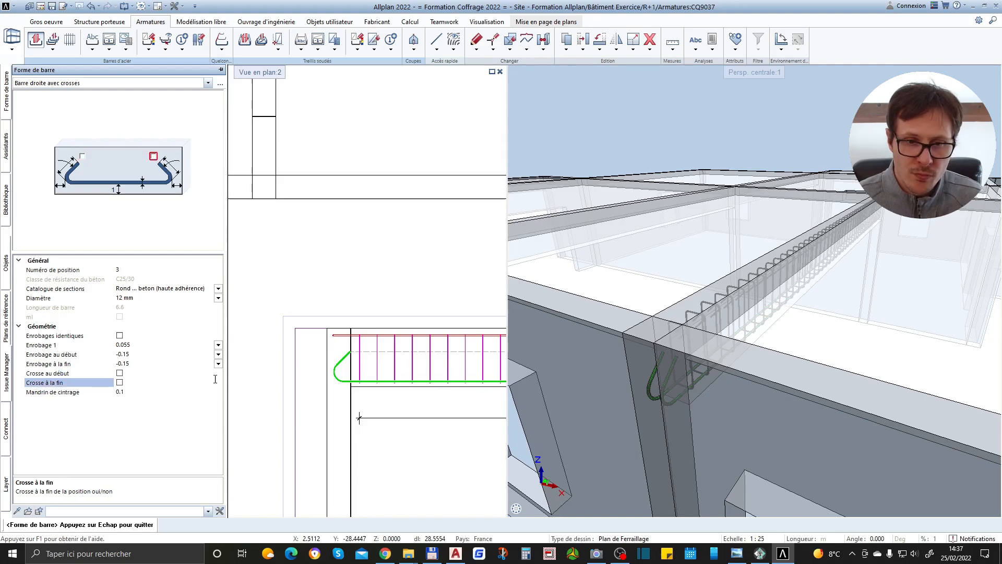
scroll(415, 369, "down", 4)
scroll(345, 378, "up", 3)
scroll(343, 379, "down", 2)
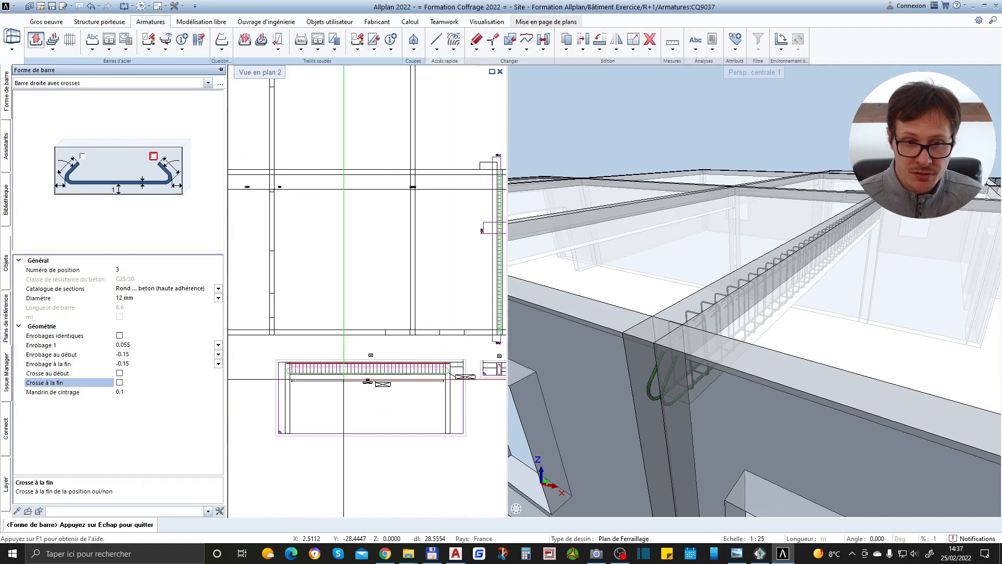
scroll(343, 379, "up", 3)
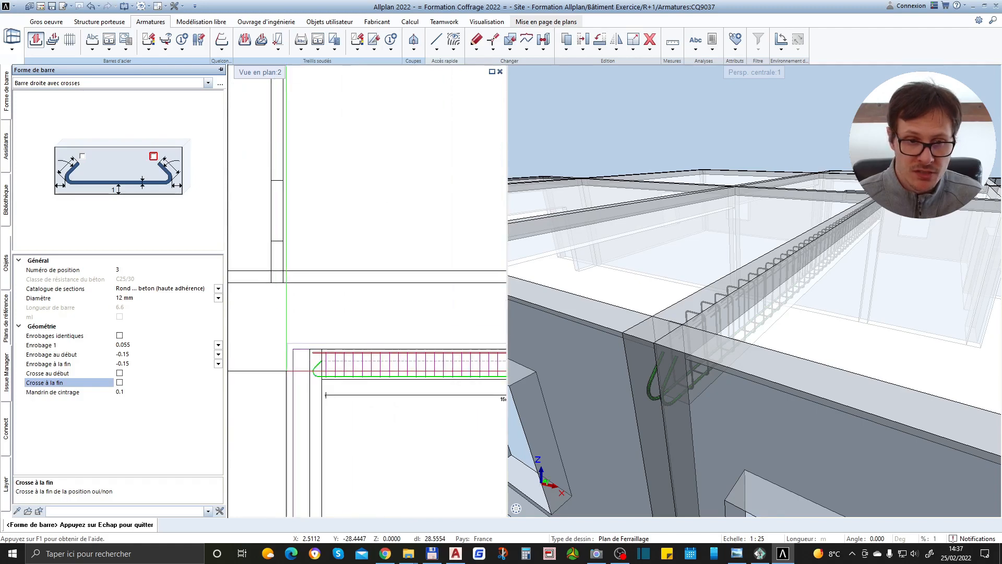
left_click(119, 373)
left_click(120, 401)
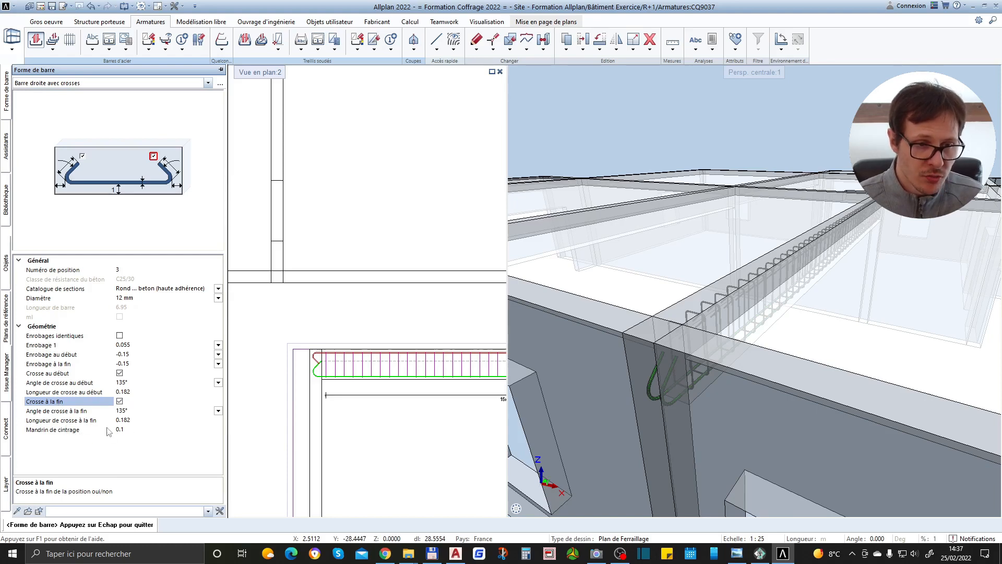
Set the upper bar's hook lengths at the end and at the start (Longueur de crosse) to 0.16 each.
left_click(147, 420)
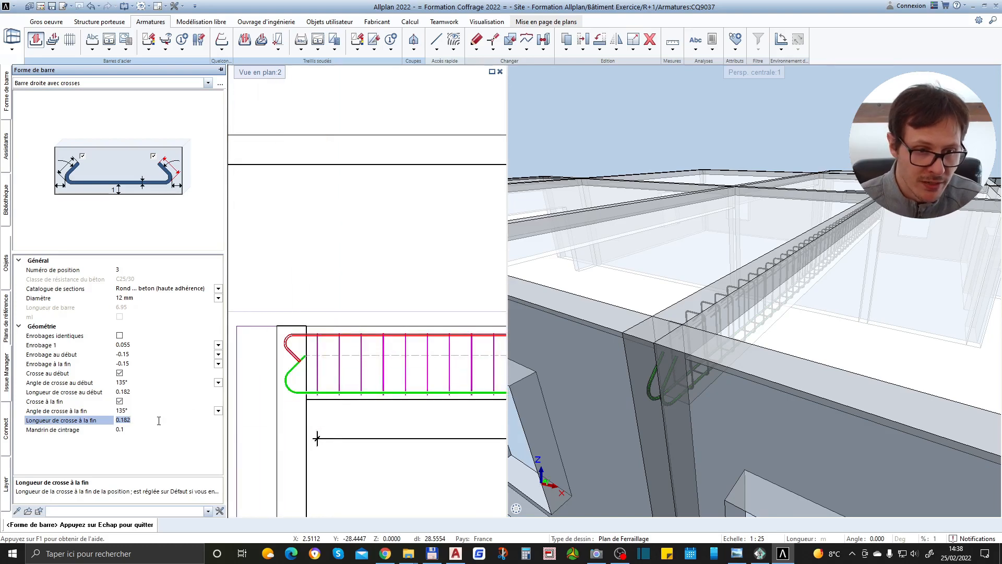
type(".15")
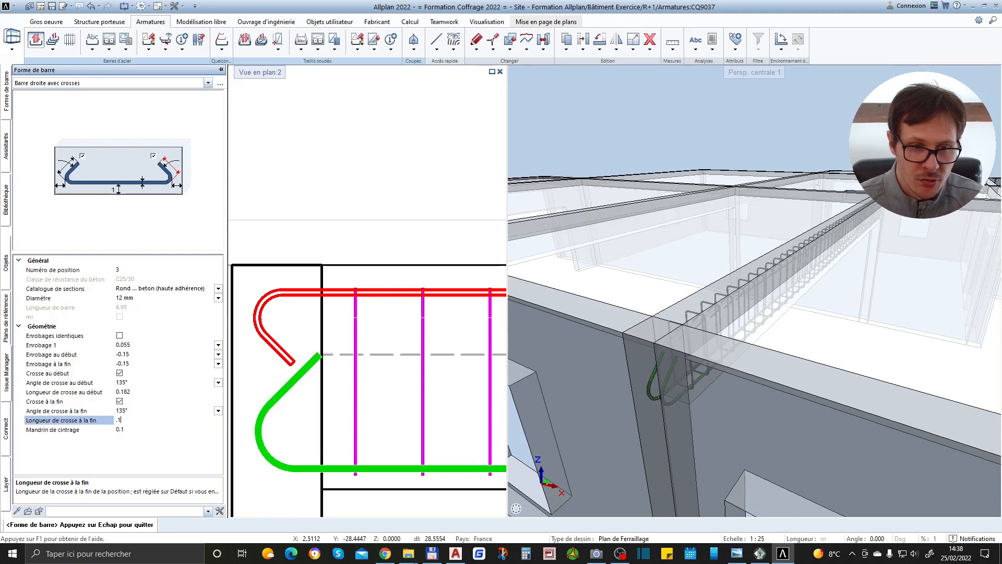
key("Return")
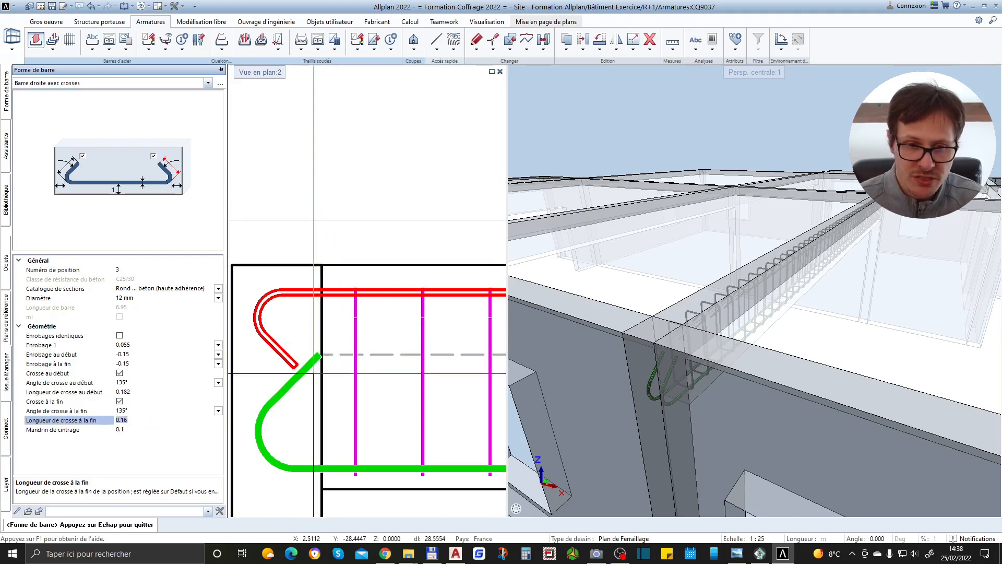
scroll(274, 366, "up", 6)
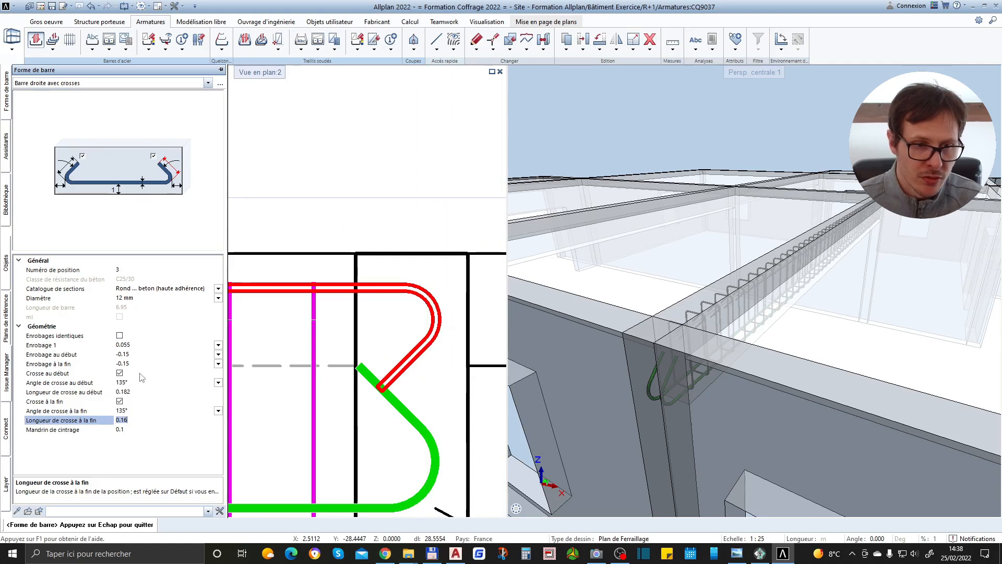
left_click(136, 391)
type(".16")
key("Return")
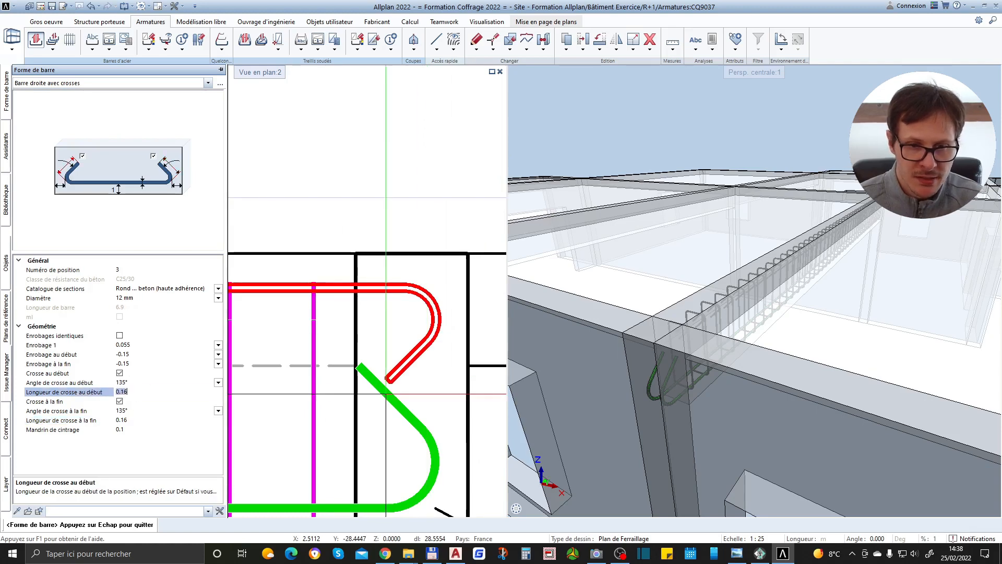
Finish the upper hooked bar's shape and place its annotation above the beam in section 2-2.
scroll(406, 372, "down", 6)
scroll(368, 381, "up", 3)
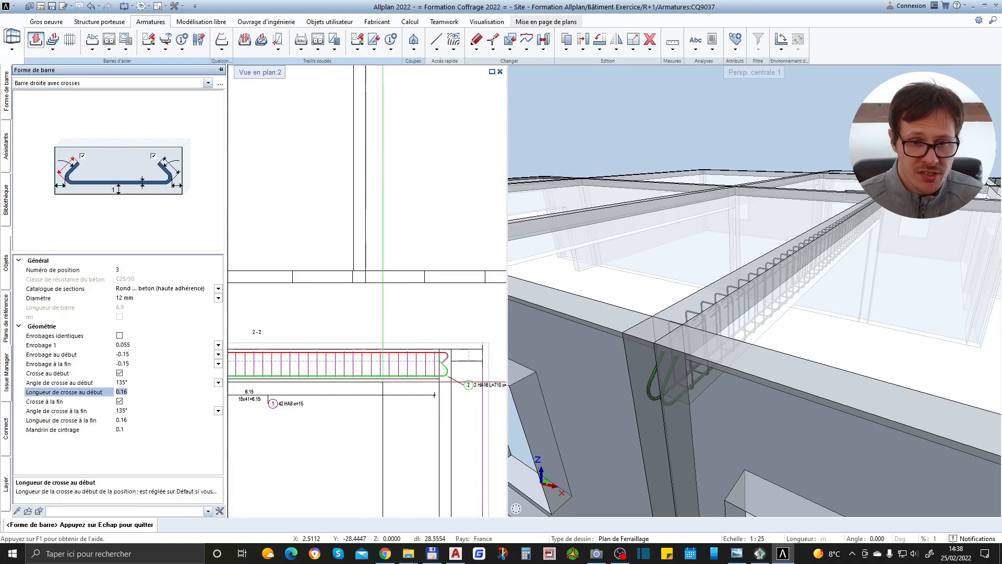
left_click(367, 381)
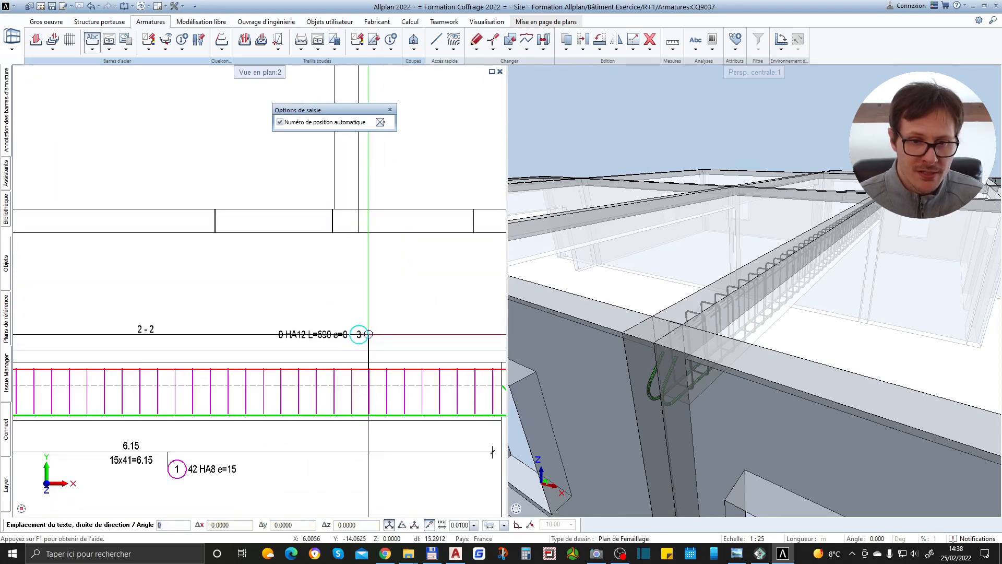
left_click(375, 334)
Distribute the 12 mm hooked bars along the stirrup's upper segment in section 1-1, using distribution along a segment.
scroll(377, 335, "up", 2)
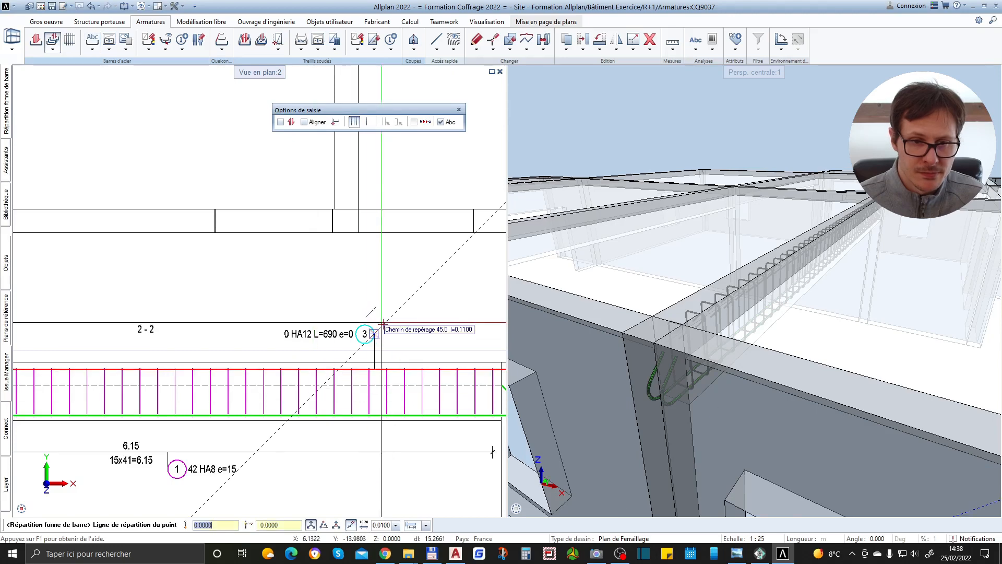
scroll(206, 326, "down", 5)
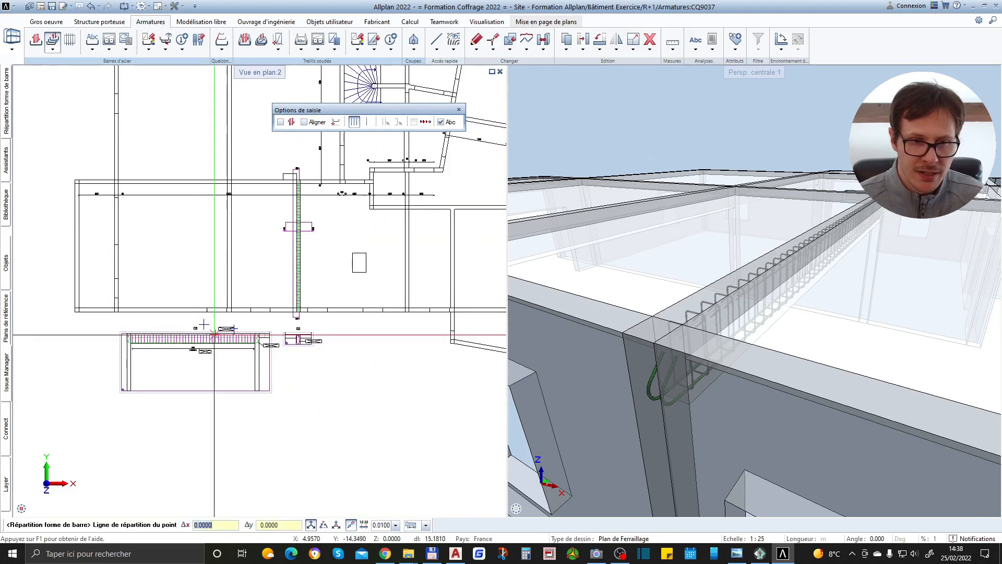
left_click(335, 122)
scroll(295, 329, "up", 5)
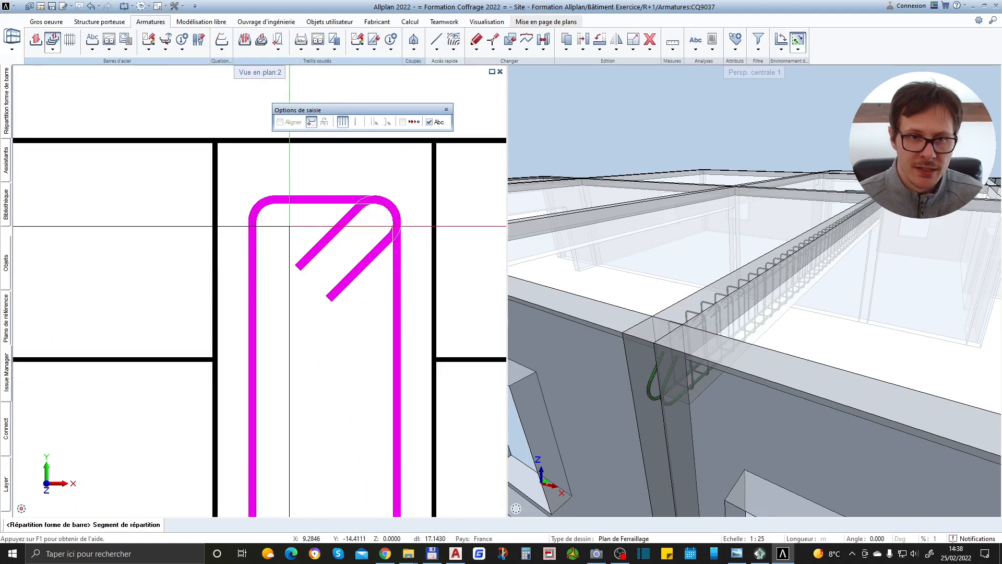
left_click(286, 200)
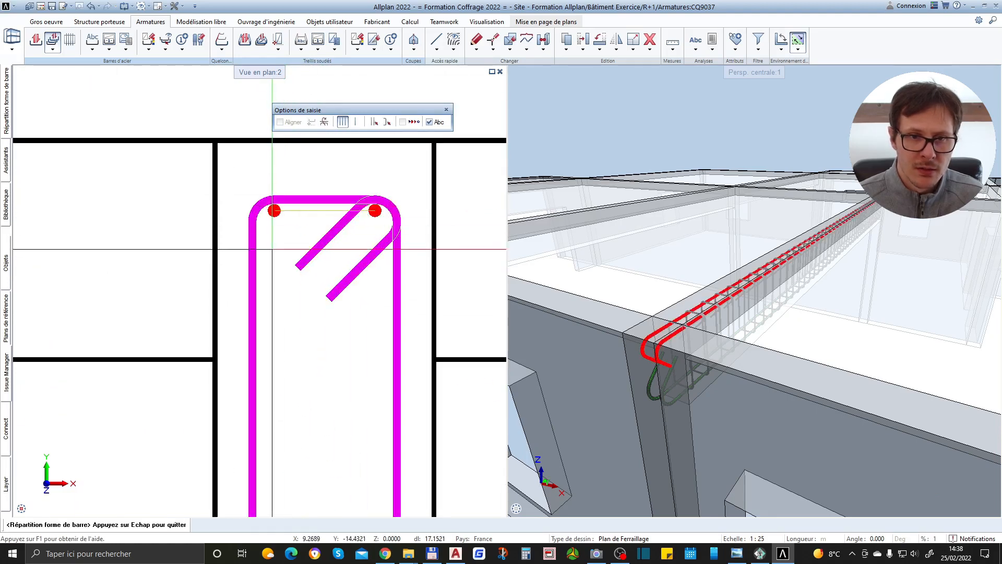
Try placing the upper bars on the outer side of the stirrup (Changer de côté), then switch them back inside.
scroll(282, 294, "down", 2)
left_click(323, 122)
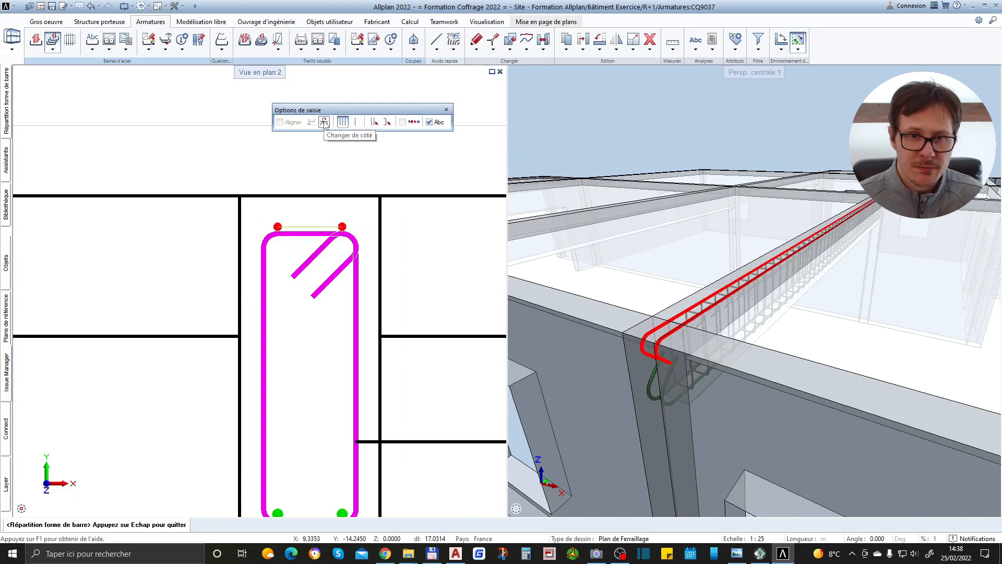
left_click(324, 122)
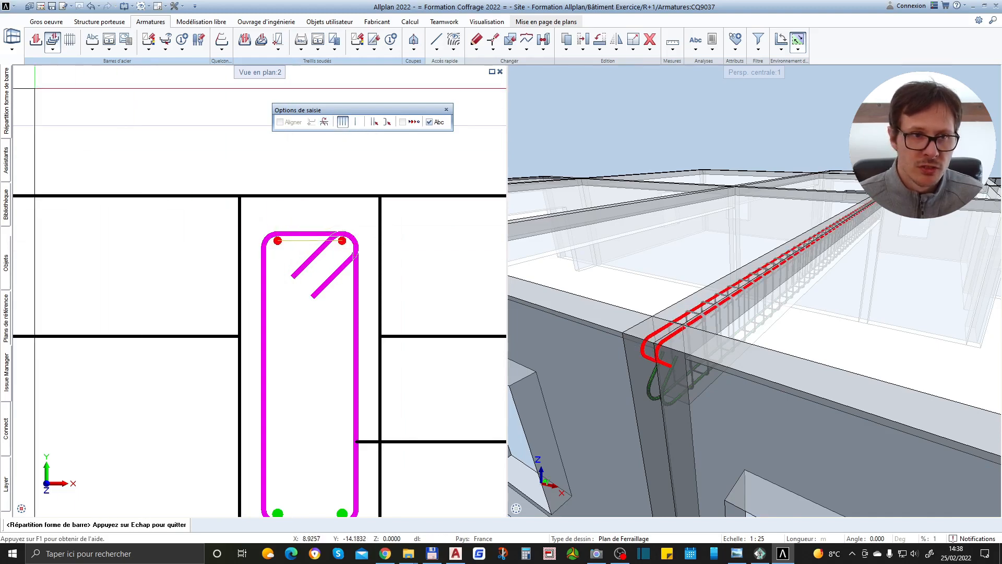
mouse_move(10, 107)
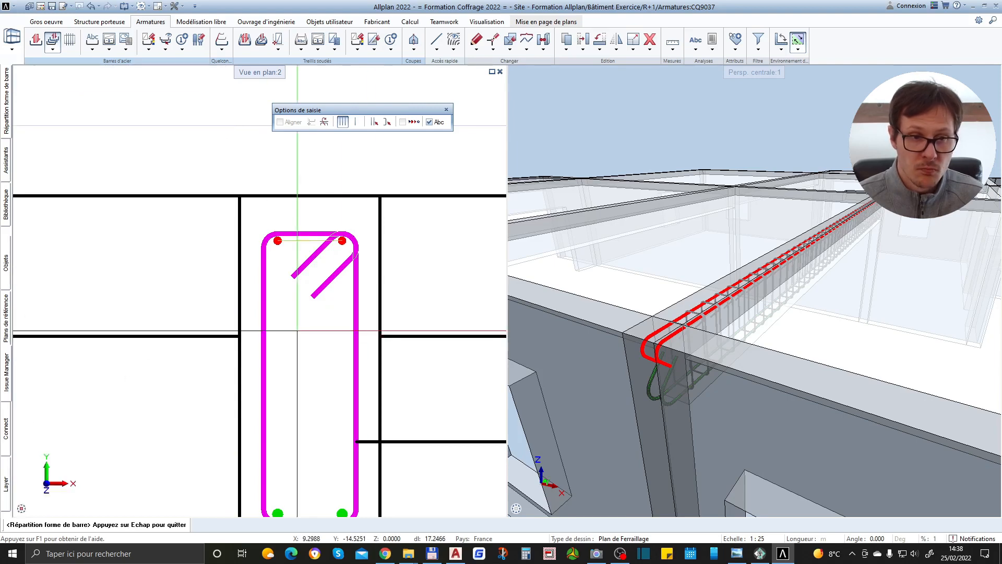
Accept the upper 12 mm bar distribution inside the stirrup and leave the bar shape and distribution commands.
scroll(350, 248, "down", 3)
key("Escape")
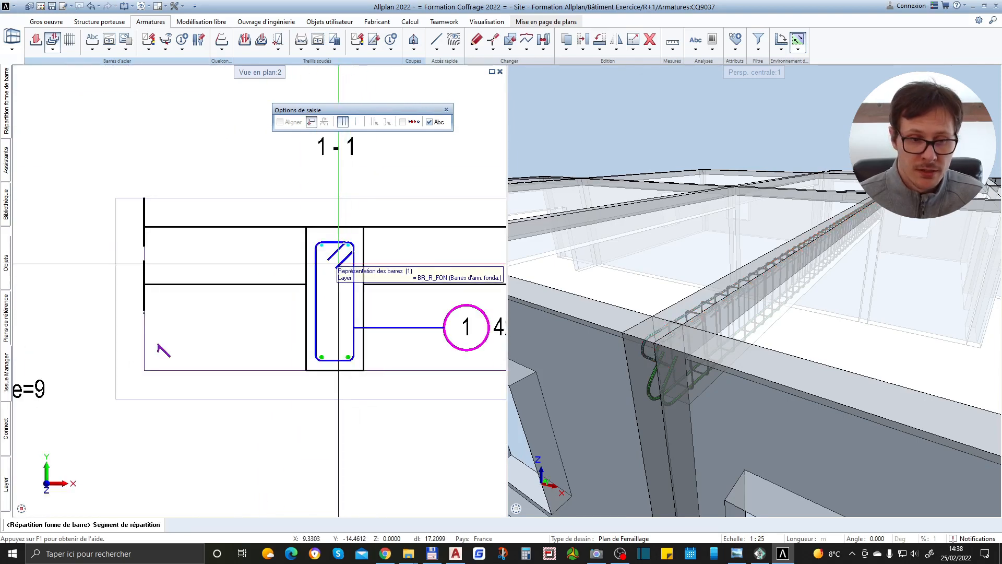
left_click(324, 260)
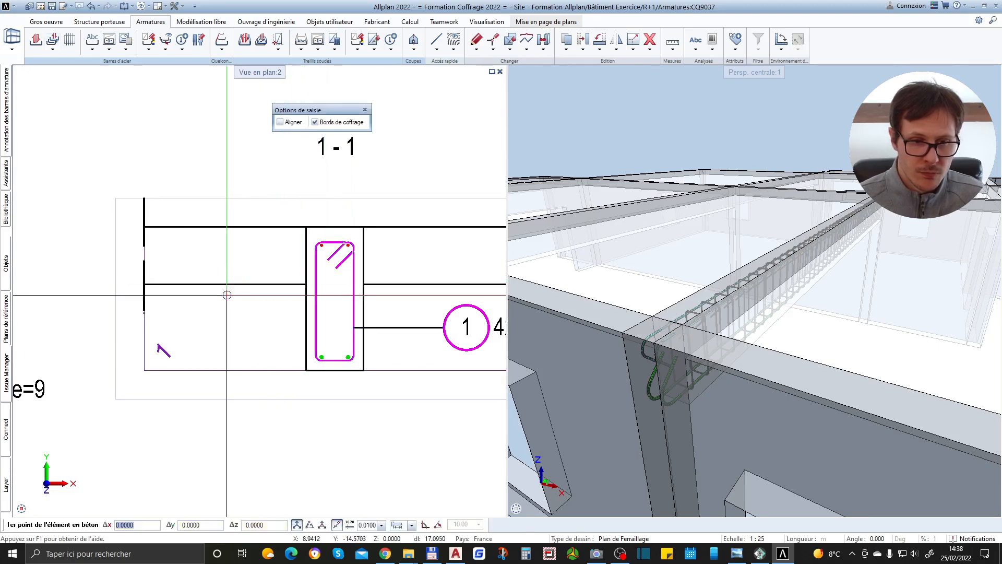
scroll(226, 294, "down", 5)
key("Escape")
scroll(234, 326, "up", 5)
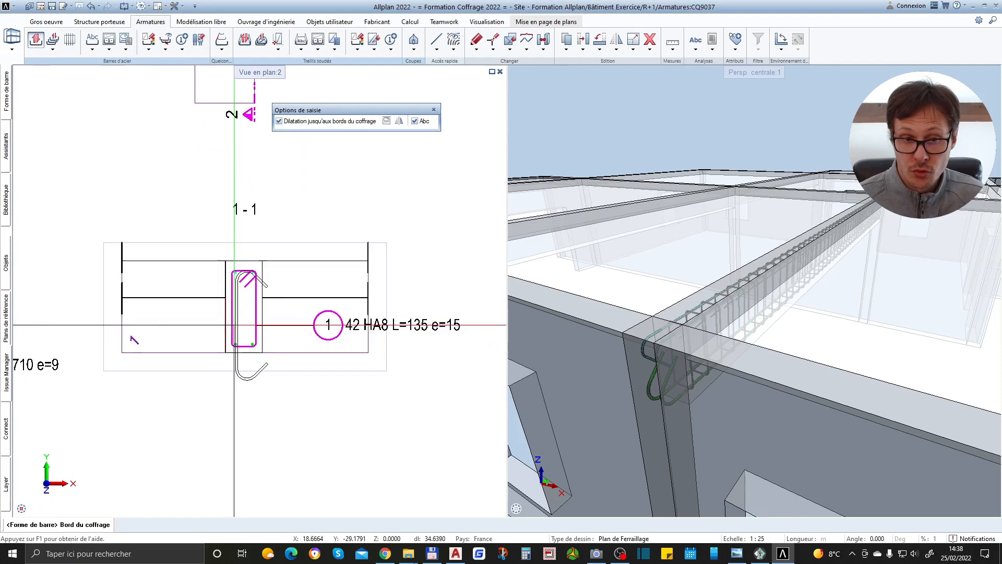
scroll(225, 285, "up", 3)
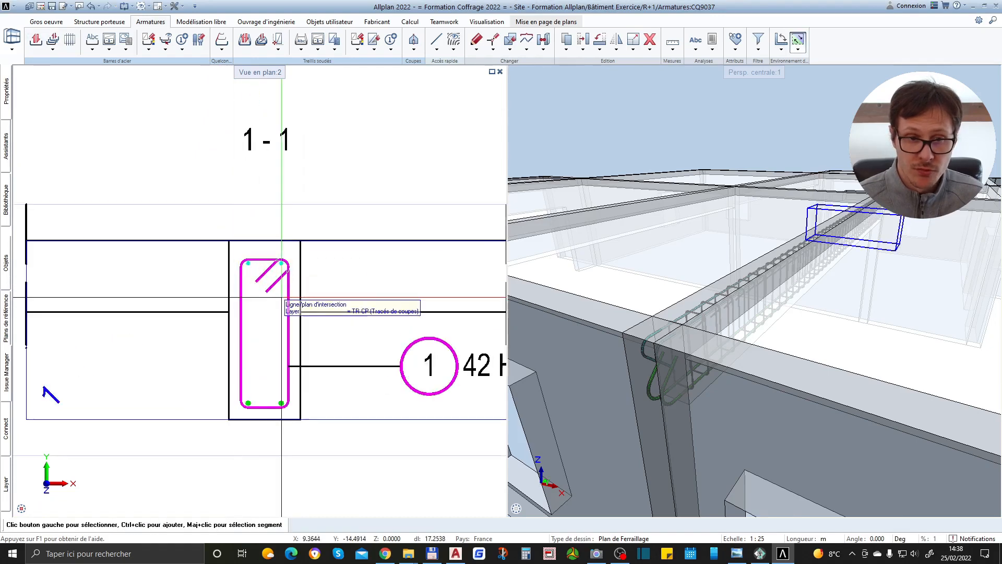
Examine the upper bars, lower bars and stirrups along the beam in the 3D perspective view.
middle_click_drag(762, 334, 674, 377)
scroll(675, 369, "up", 1)
scroll(675, 369, "down", 1)
scroll(733, 346, "up", 5)
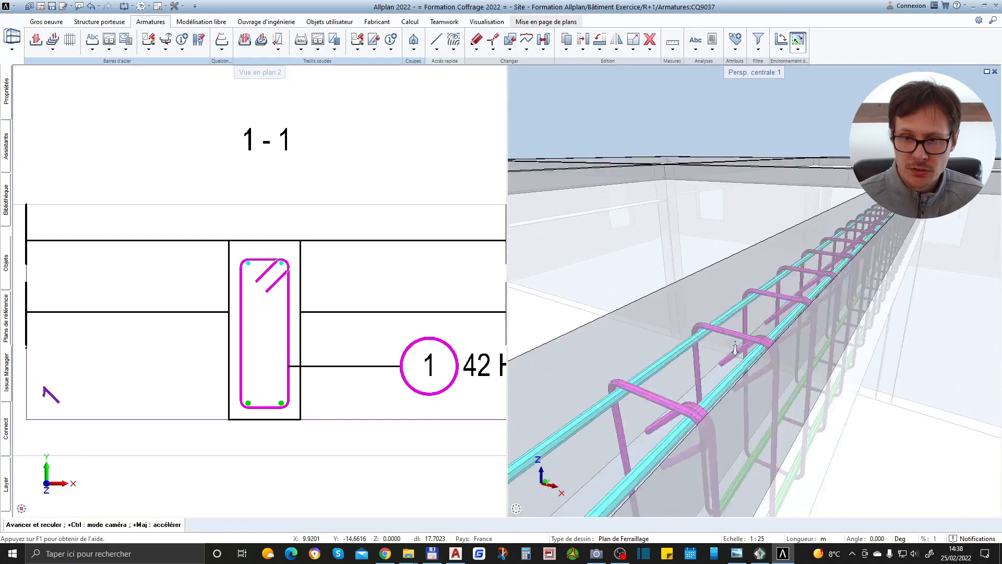
scroll(733, 348, "down", 3)
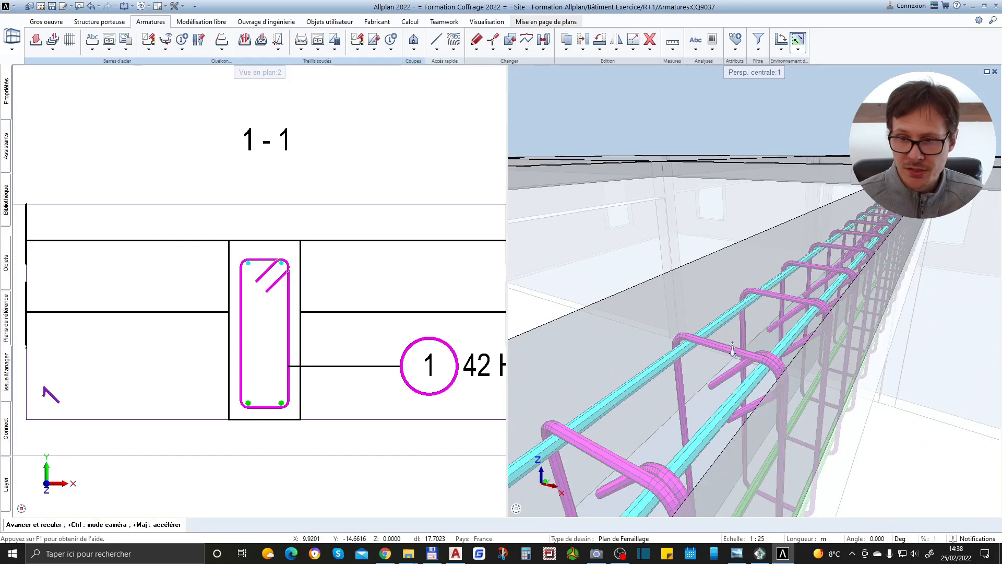
scroll(732, 351, "down", 6)
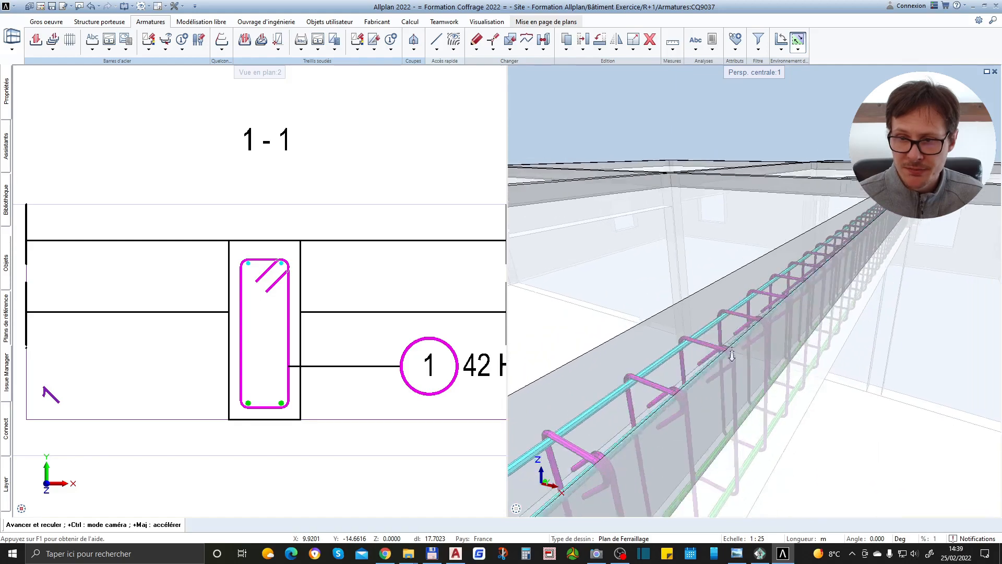
scroll(725, 373, "down", 6)
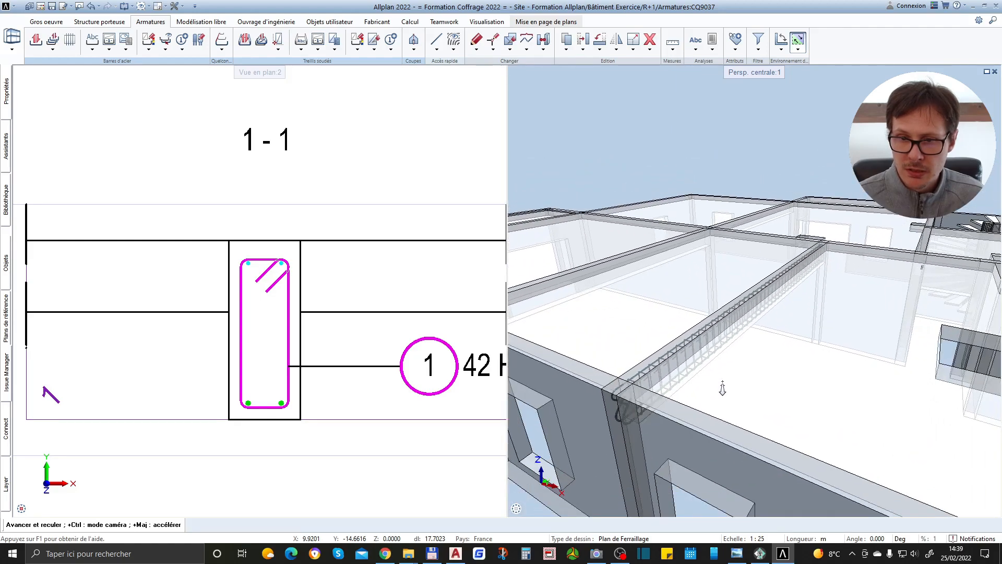
scroll(278, 303, "down", 5)
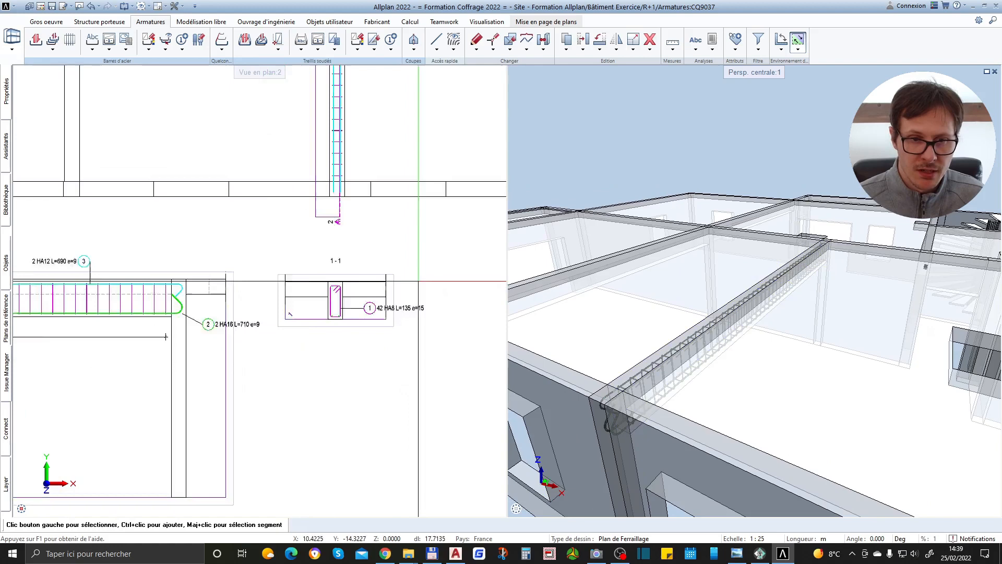
Examine the reinforcement and bar annotations in sections 2-2 and 1-1, including both ends of the beam.
scroll(277, 291, "up", 3)
scroll(275, 288, "down", 3)
scroll(297, 256, "up", 4)
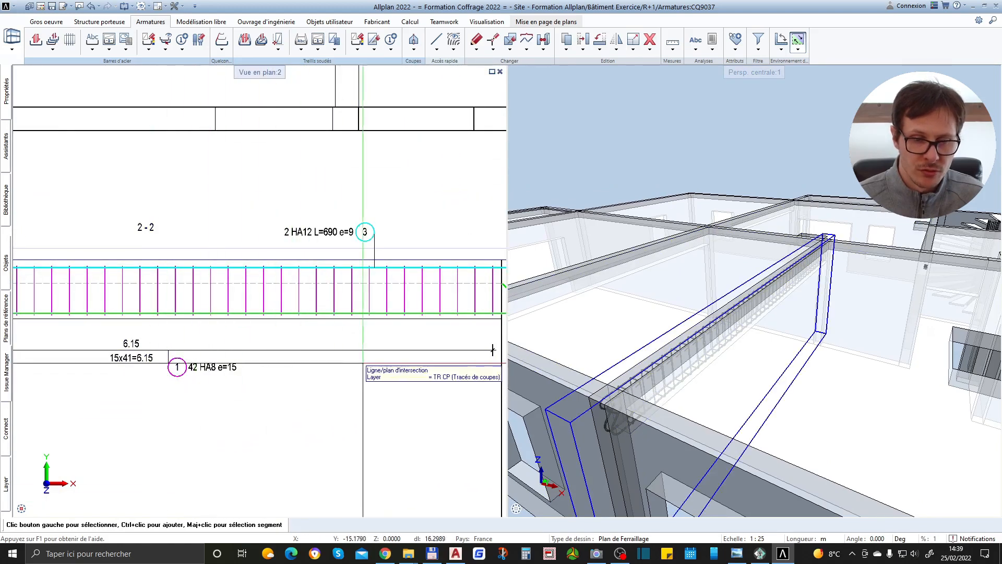
middle_click_drag(492, 349, 253, 342)
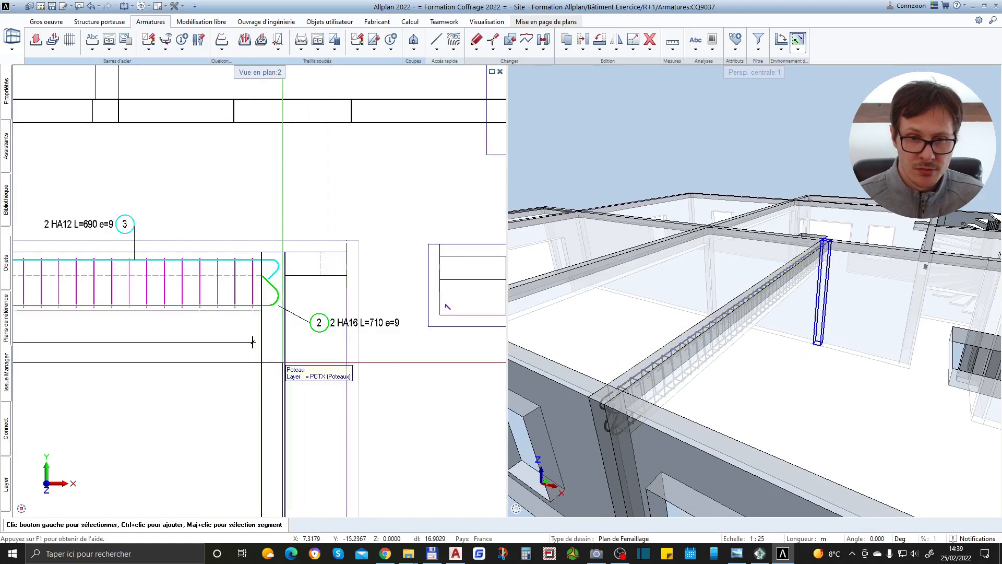
middle_click_drag(339, 336, 172, 346)
scroll(382, 290, "up", 4)
scroll(265, 369, "up", 2)
scroll(411, 295, "down", 9)
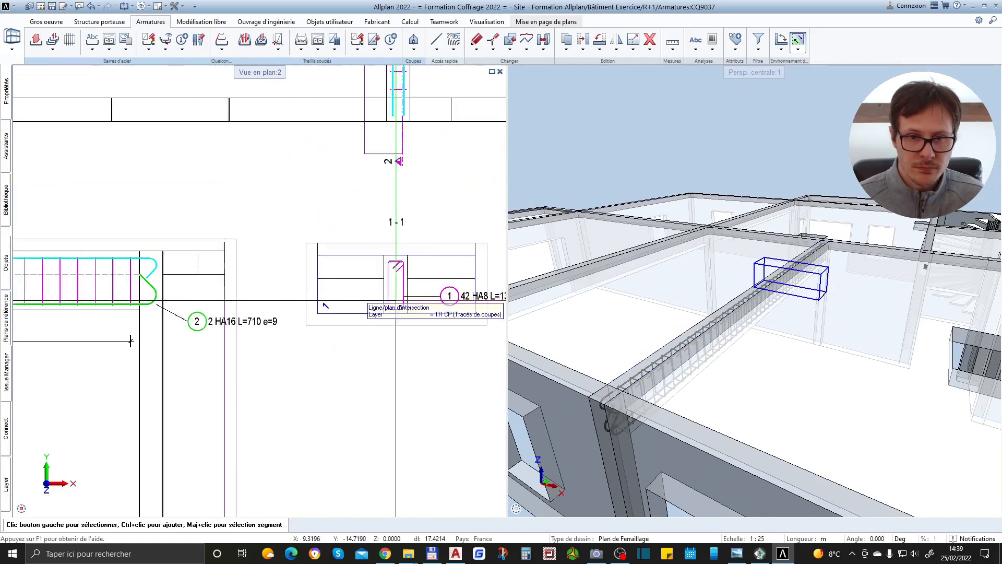
scroll(132, 325, "up", 3)
scroll(157, 325, "down", 1)
middle_click_drag(153, 294, 190, 331)
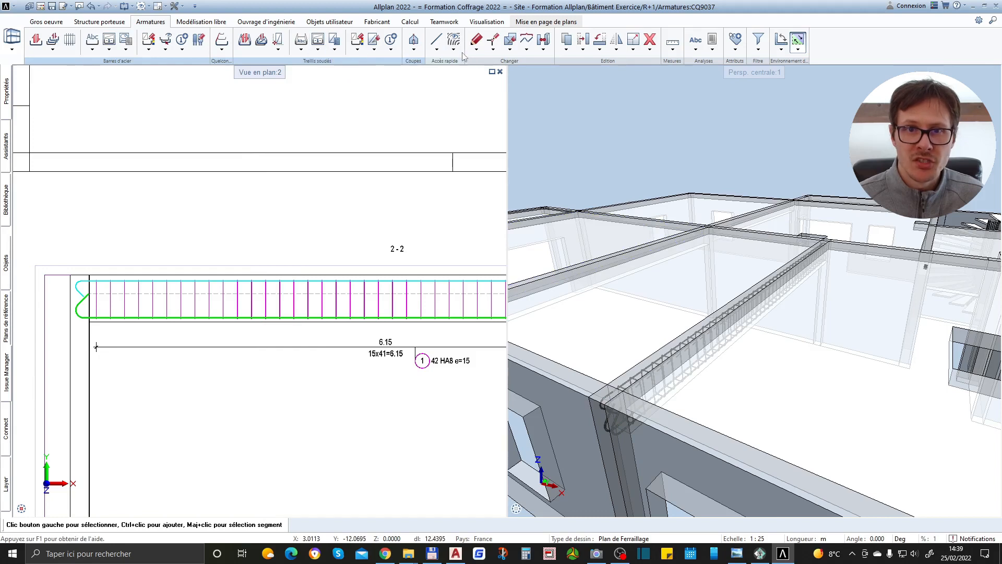
left_click(333, 50)
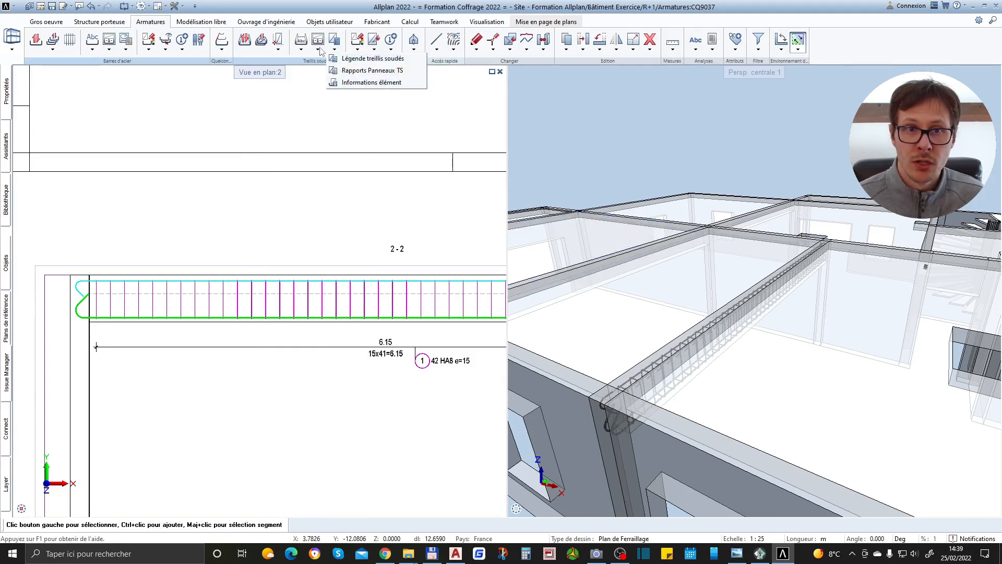
left_click(320, 52)
left_click(320, 50)
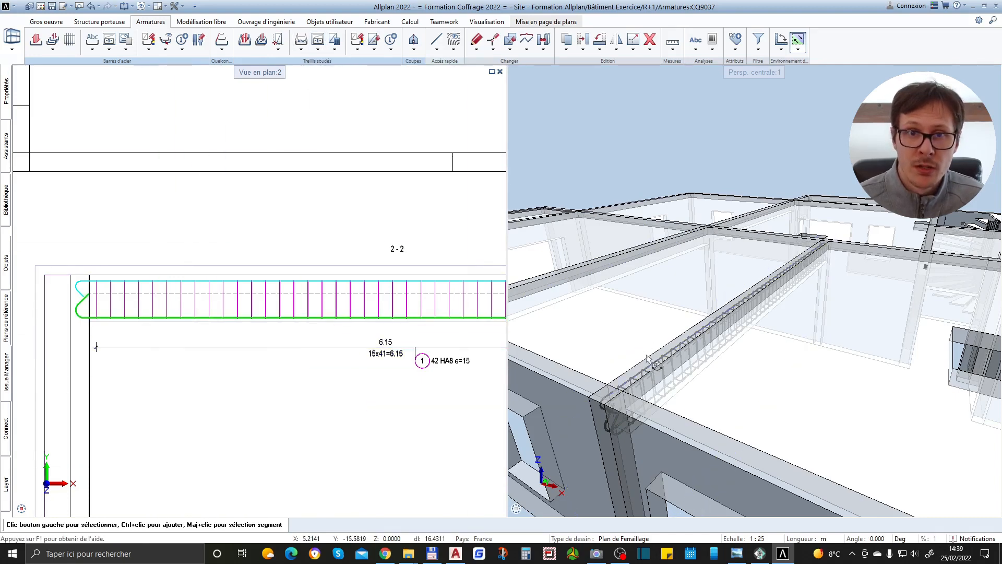
Open the program options and review the representation and general settings for reinforcement (Armatures).
left_click(178, 6)
left_click(183, 16)
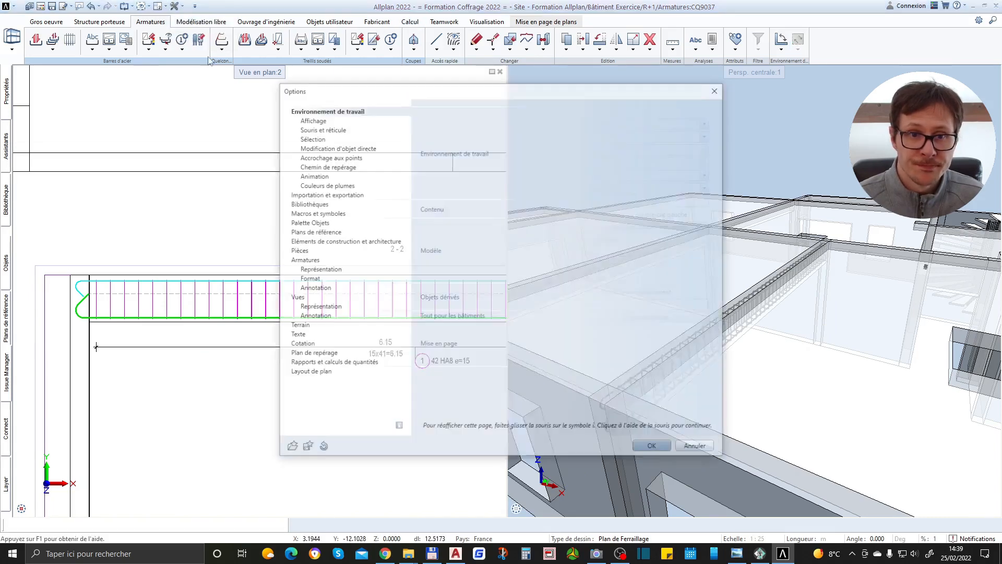
left_click(304, 261)
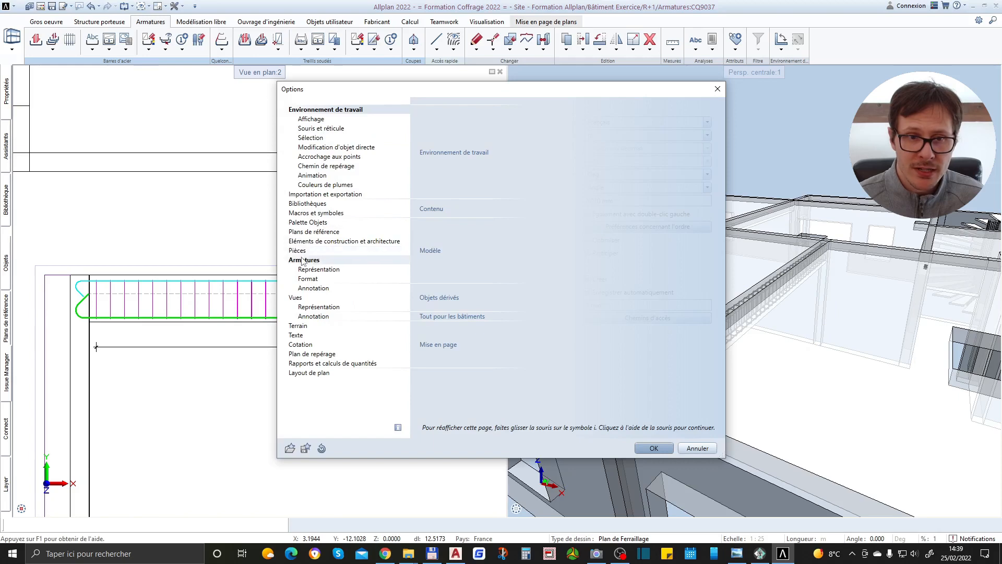
left_click(311, 269)
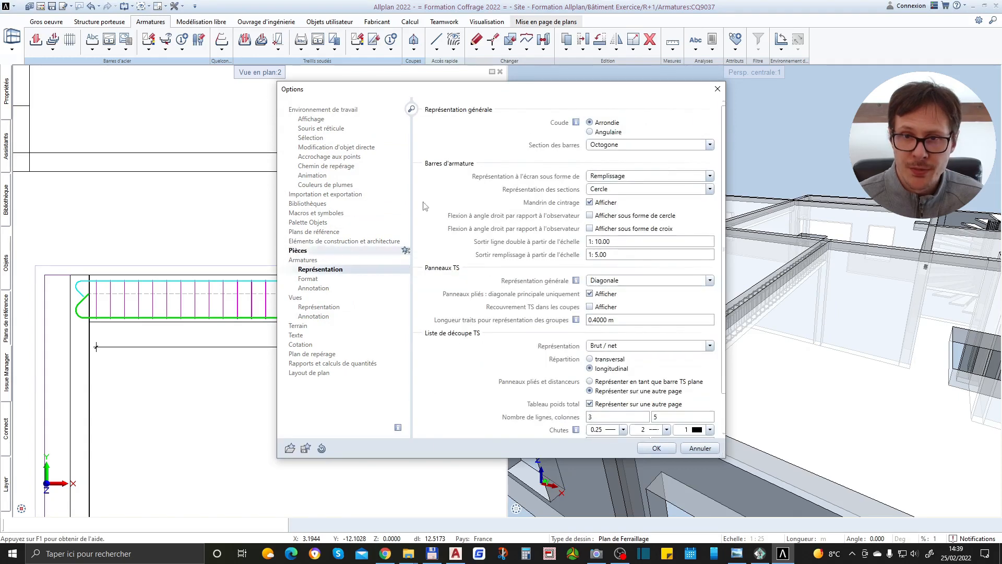
scroll(656, 319, "down", 1)
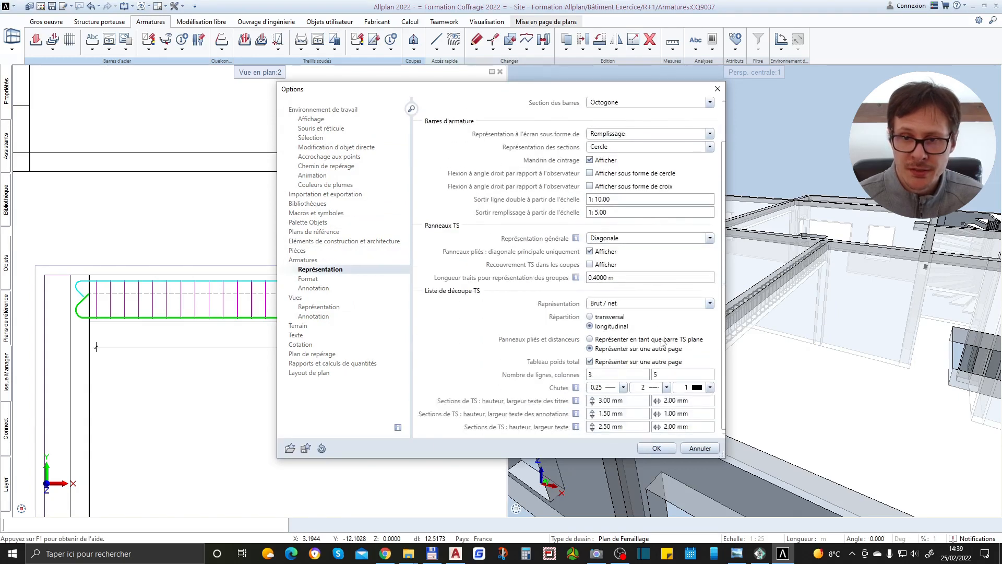
left_click(316, 260)
scroll(710, 350, "up", 1)
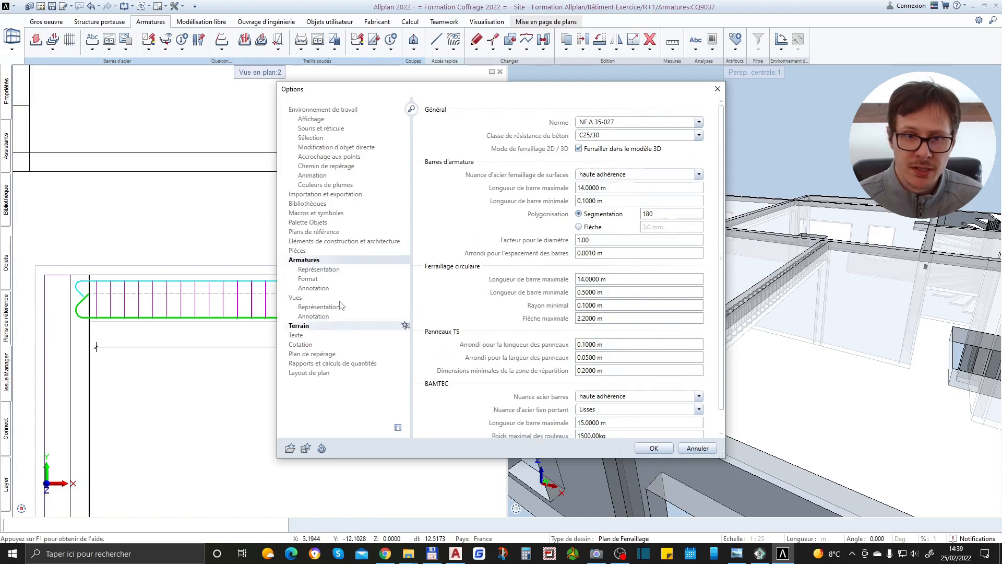
Review the reinforcement Format and Annotation options, including line formats and the bar label elements.
left_click(312, 280)
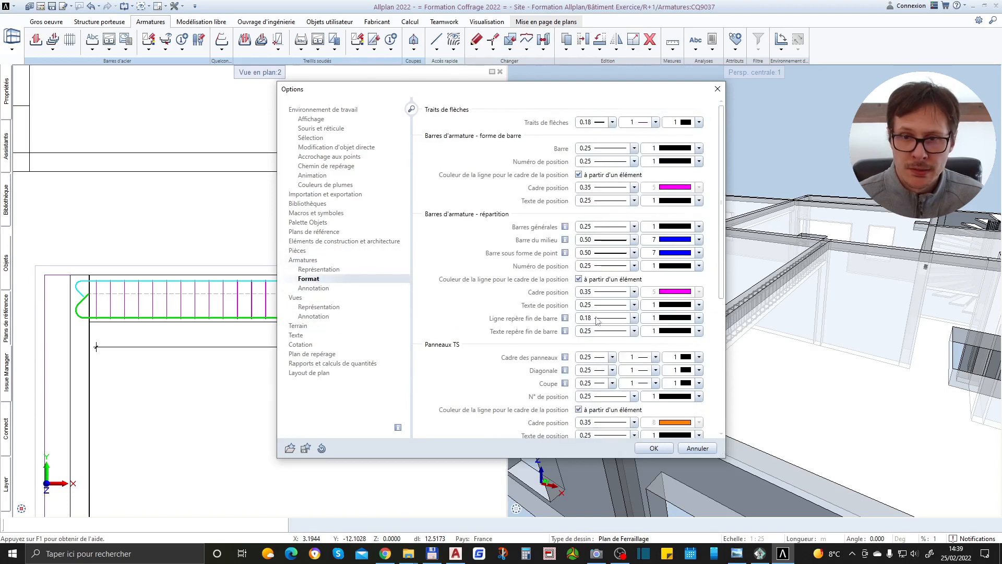
left_click(333, 291)
scroll(580, 172, "down", 4)
scroll(581, 164, "up", 3)
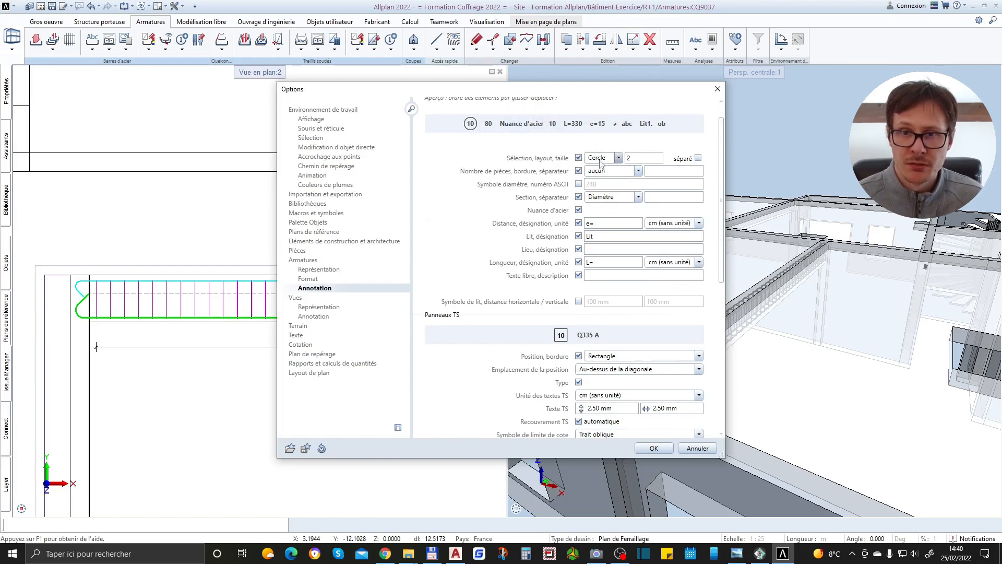
scroll(530, 188, "up", 1)
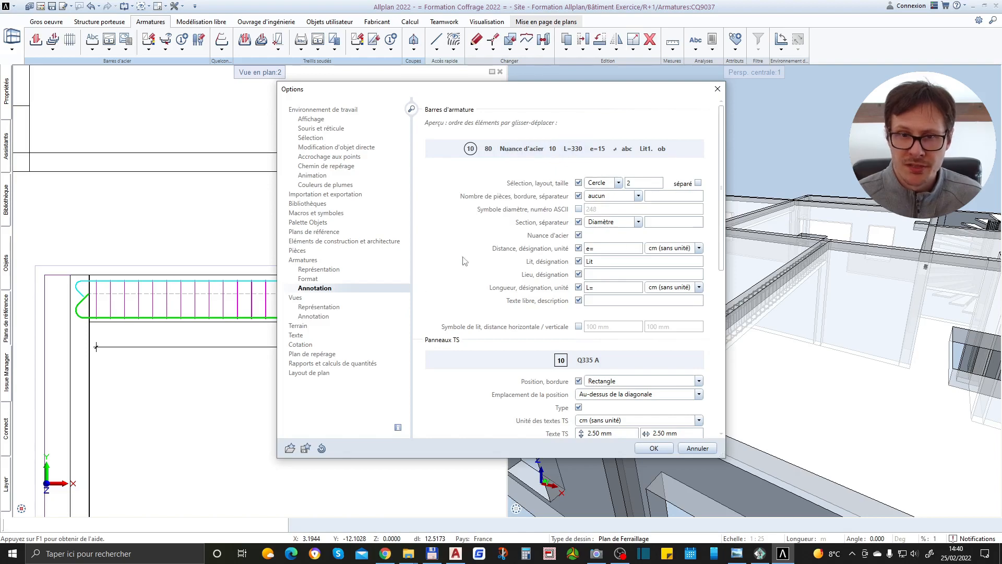
Recheck the reinforcement representation and general options, view the display settings (Affichage), and close the options without applying changes.
left_click(381, 268)
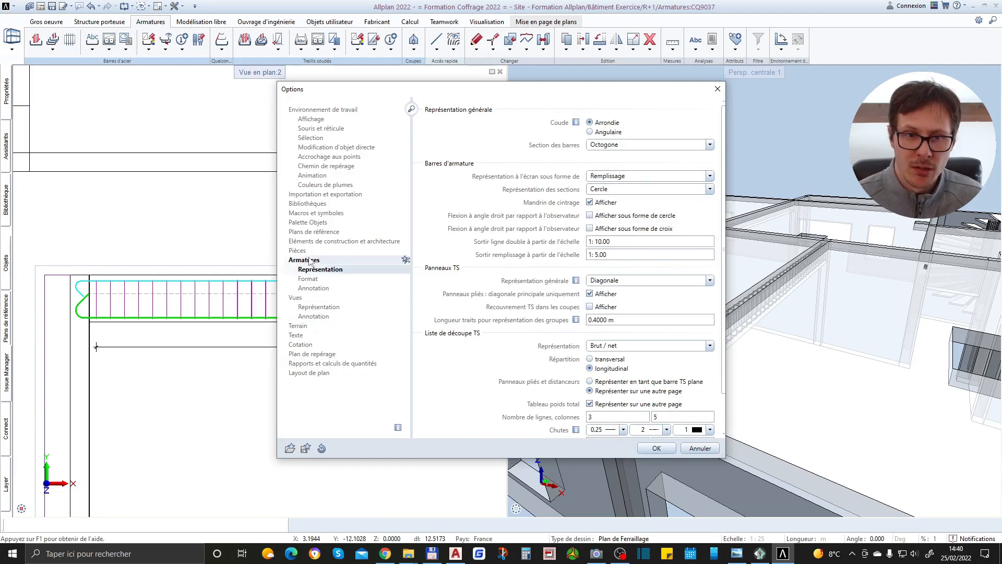
left_click(310, 261)
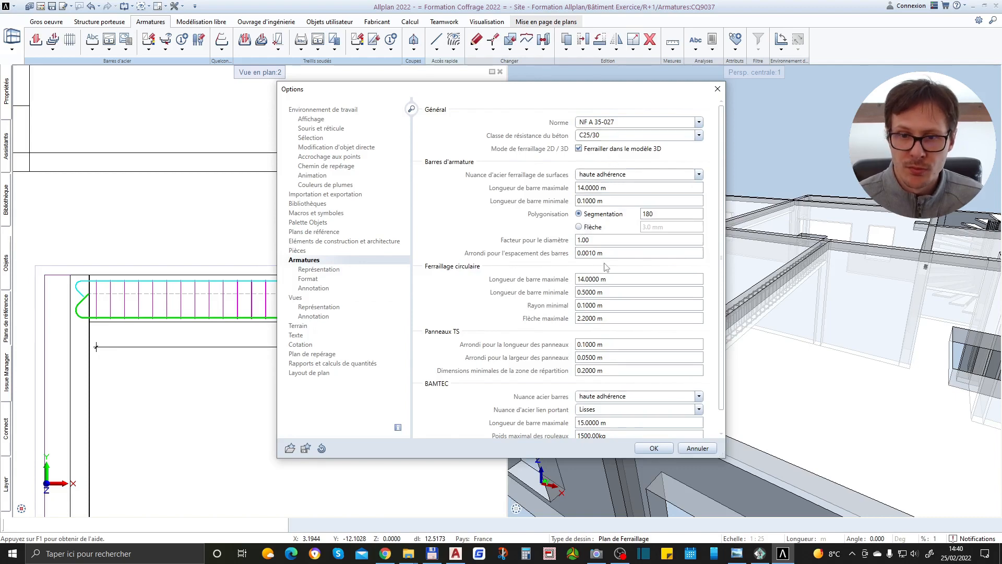
scroll(559, 274, "down", 1)
scroll(518, 209, "up", 1)
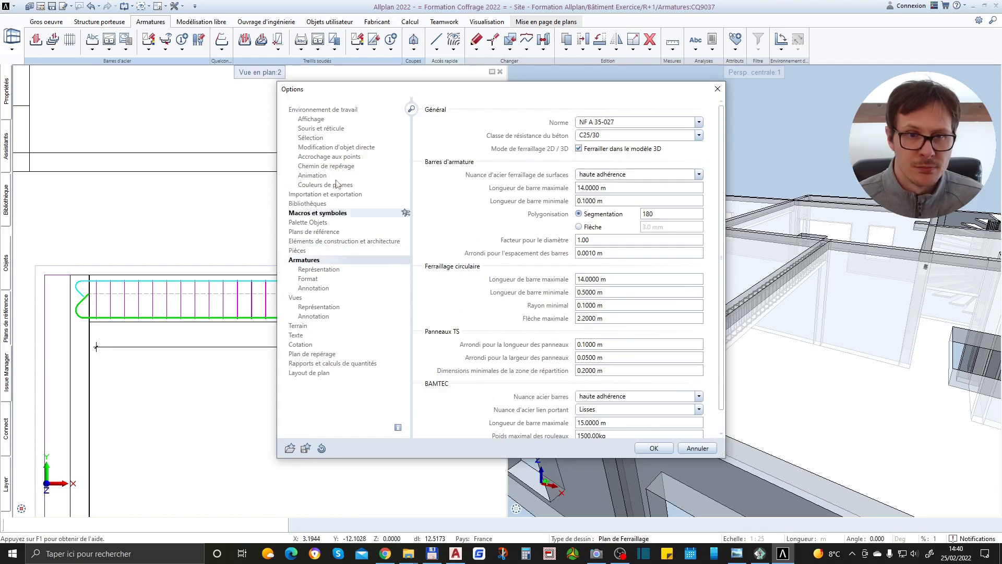
left_click(331, 119)
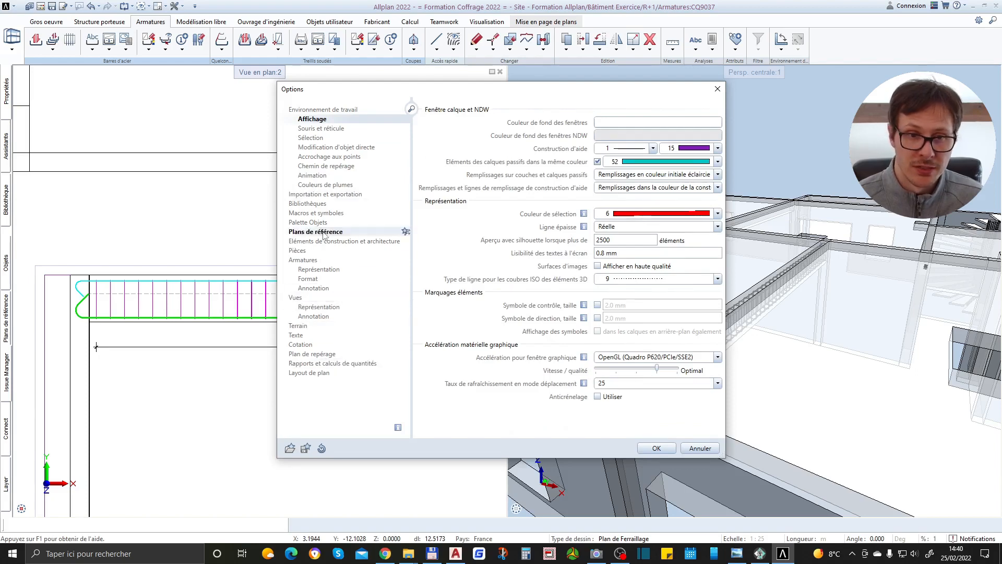
left_click(700, 448)
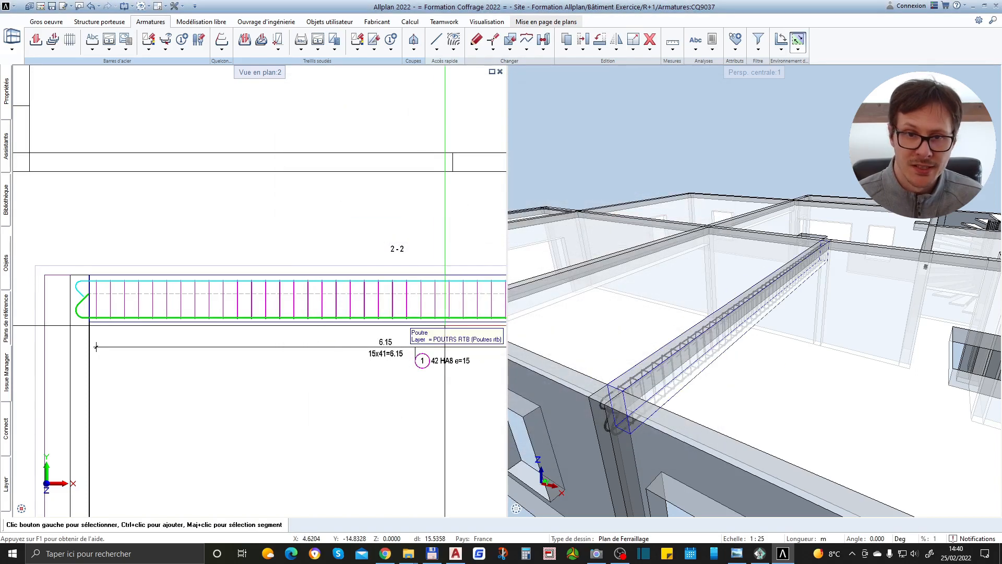
Examine the hooked ends of the upper and lower bars at both beam supports in section 2-2.
scroll(316, 283, "down", 2)
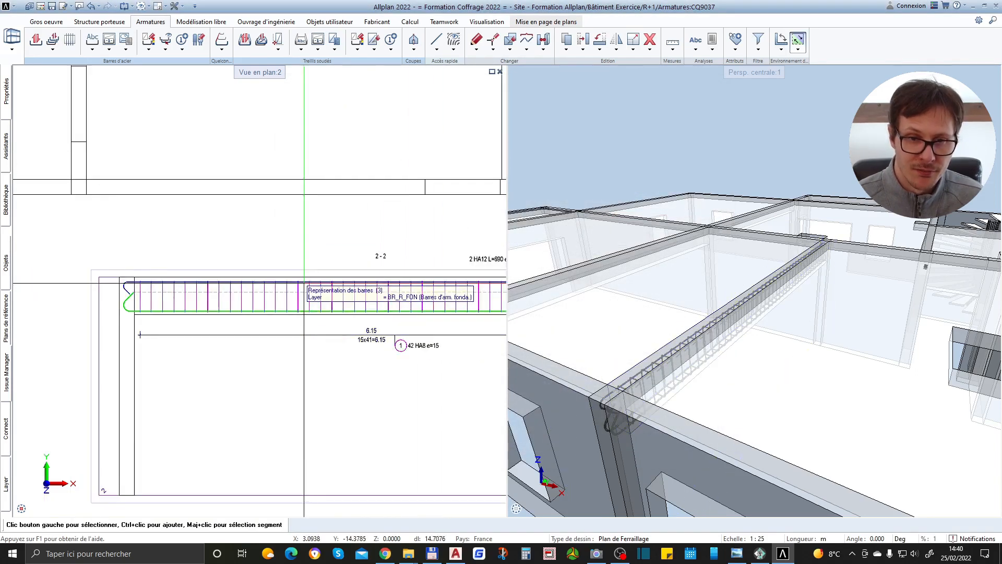
scroll(173, 324, "up", 4)
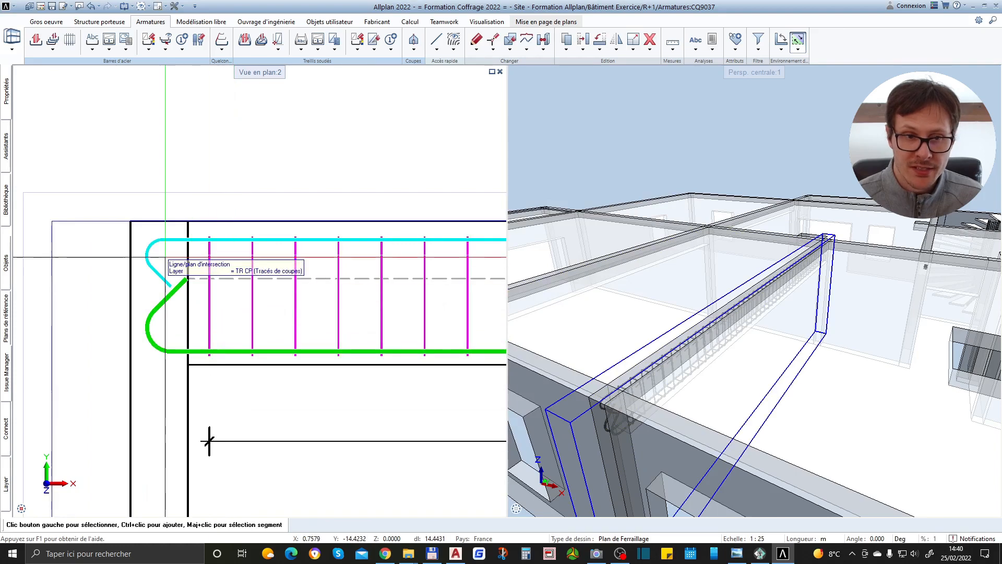
scroll(184, 333, "down", 1)
scroll(176, 297, "down", 2)
scroll(432, 330, "up", 4)
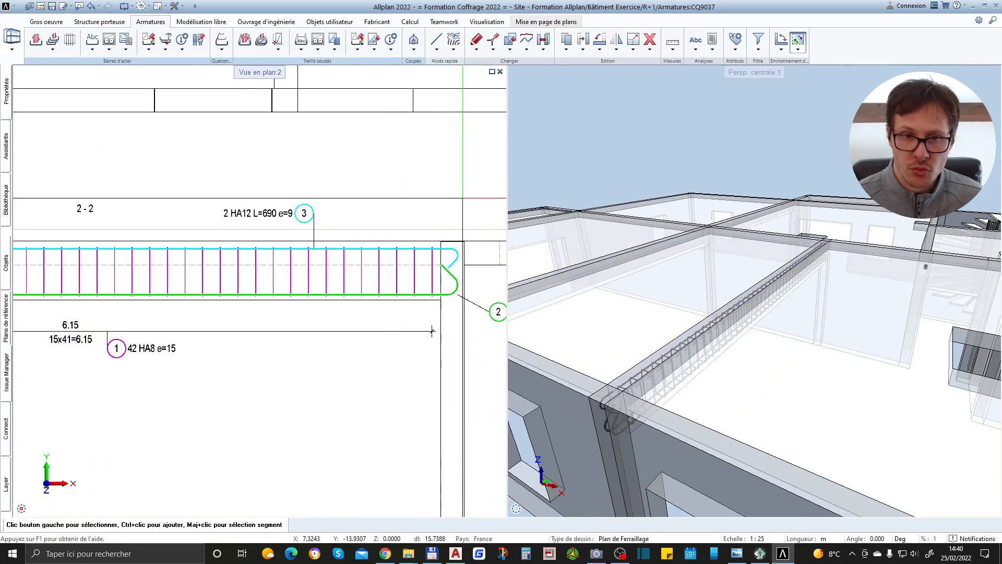
scroll(446, 290, "down", 2)
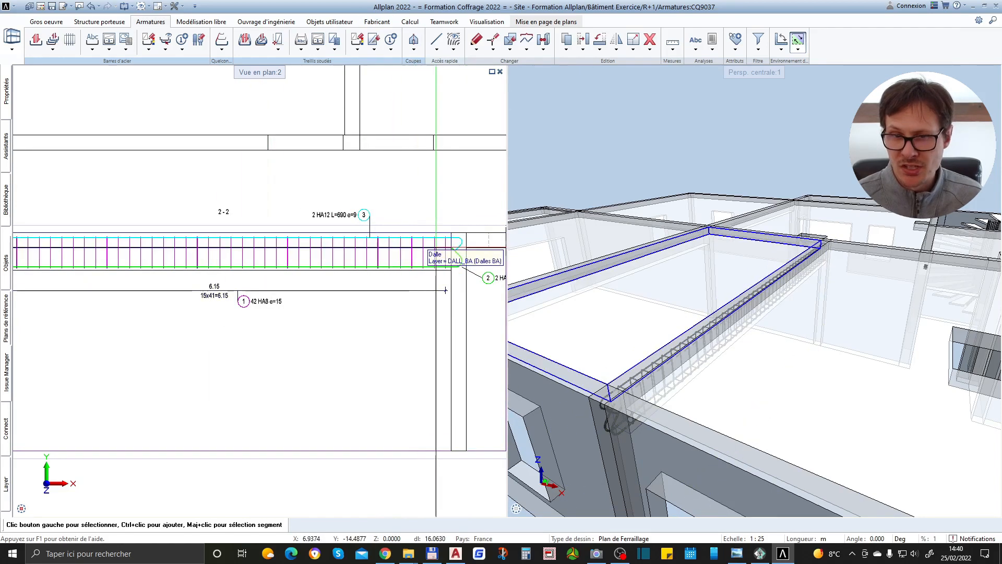
scroll(461, 246, "up", 2)
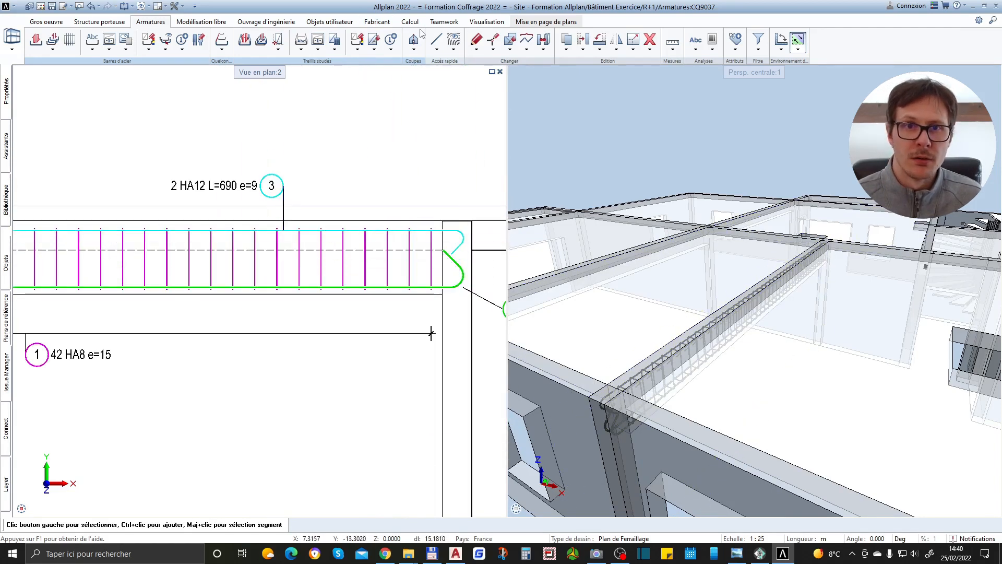
scroll(470, 244, "up", 2)
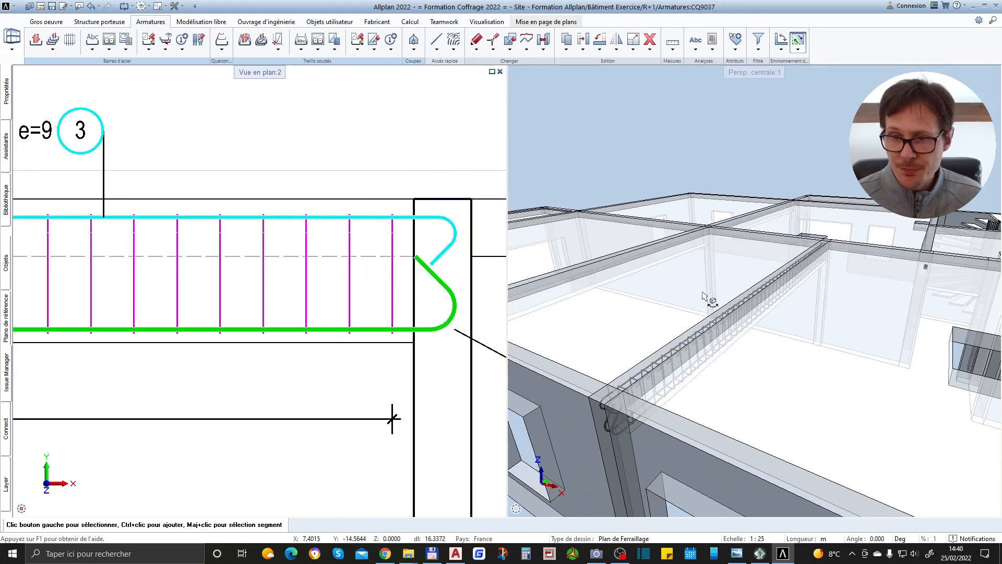
scroll(393, 417, "down", 3)
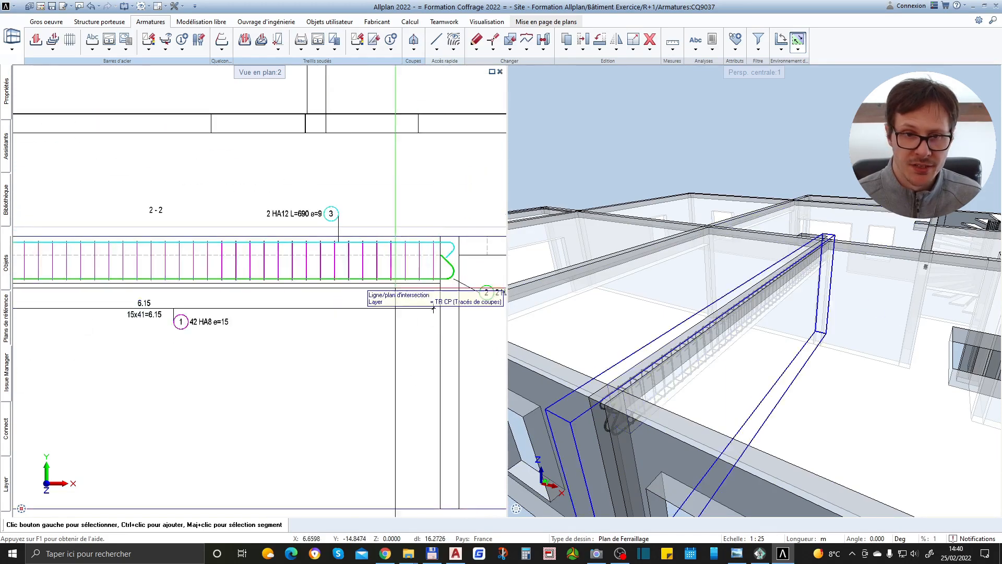
Examine the stirrup distribution and the bar annotations along the beam in section 2-2.
scroll(366, 283, "down", 1)
middle_click_drag(233, 331, 267, 363)
scroll(461, 333, "up", 1)
middle_click_drag(433, 341, 371, 331)
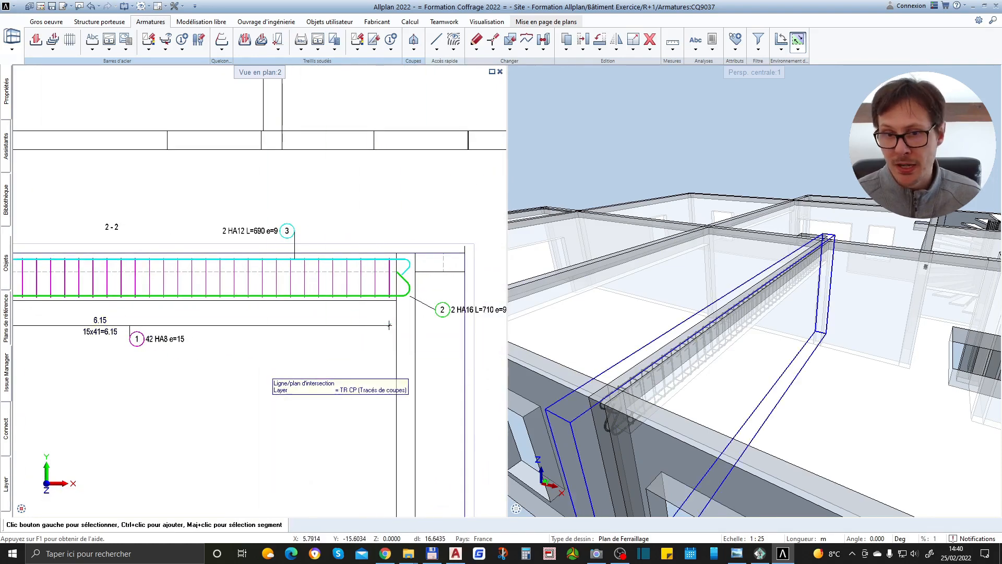
middle_click_drag(273, 379, 326, 383)
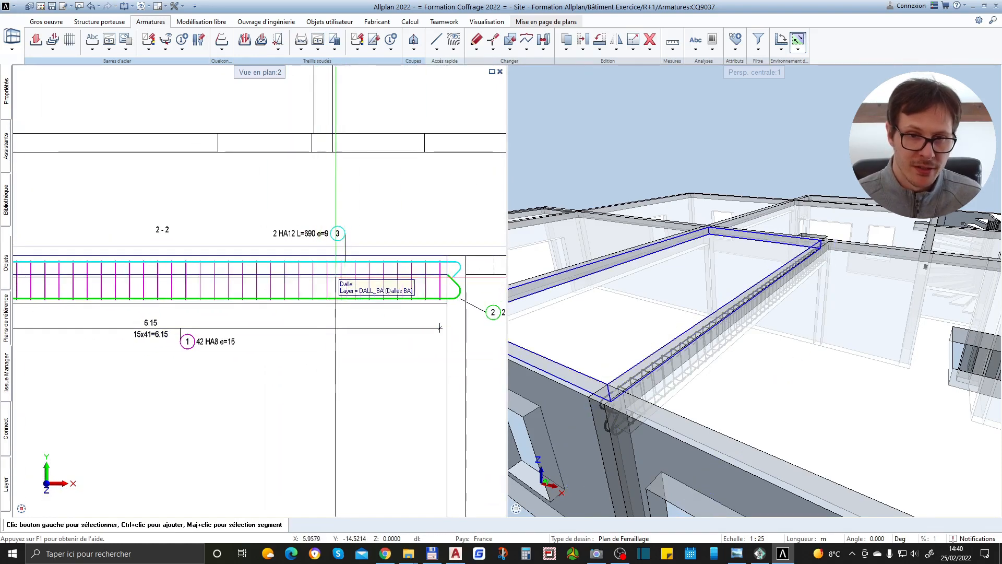
scroll(304, 271, "down", 2)
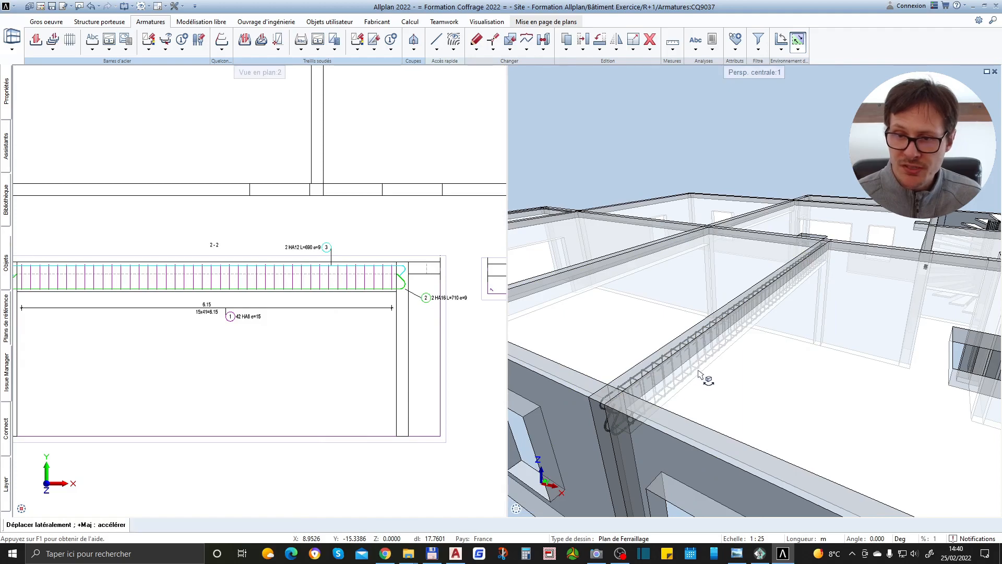
Inspect the beam's reinforcement cage in the 3D perspective, including the stirrups and the hooked bar ends at the wall support.
middle_click_drag(700, 372, 702, 370)
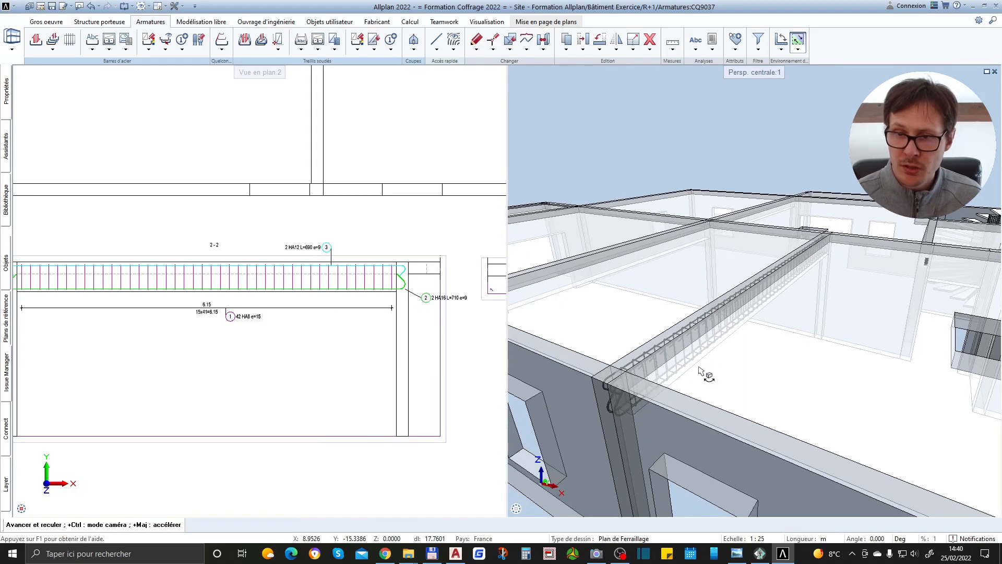
scroll(715, 358, "up", 8)
scroll(736, 336, "down", 10)
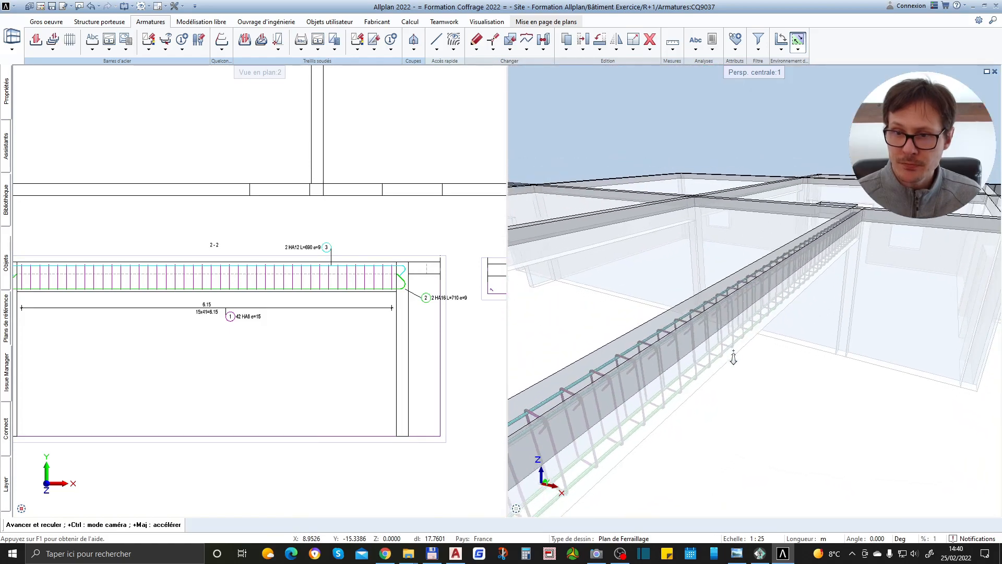
scroll(733, 359, "down", 10)
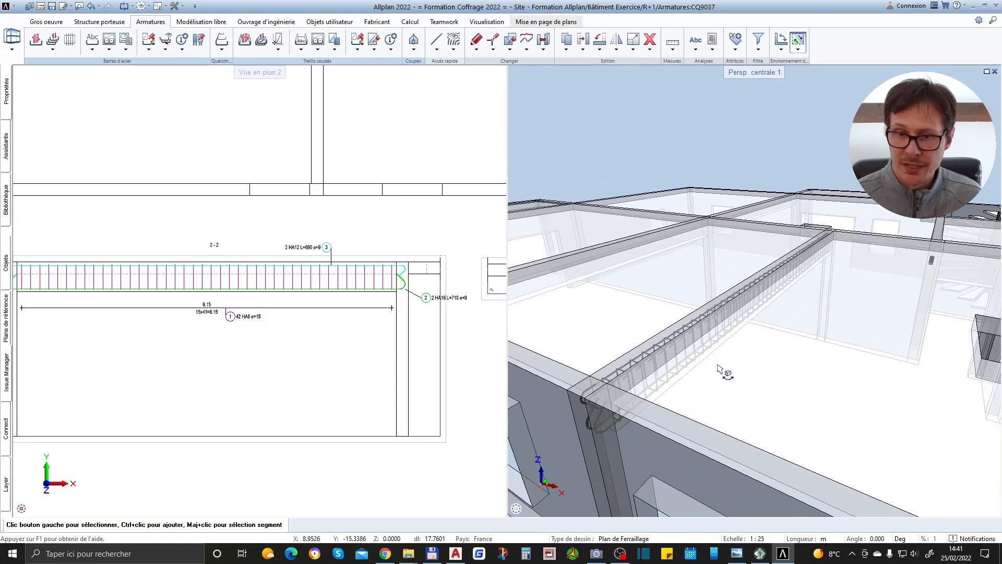
middle_click_drag(623, 428, 694, 392)
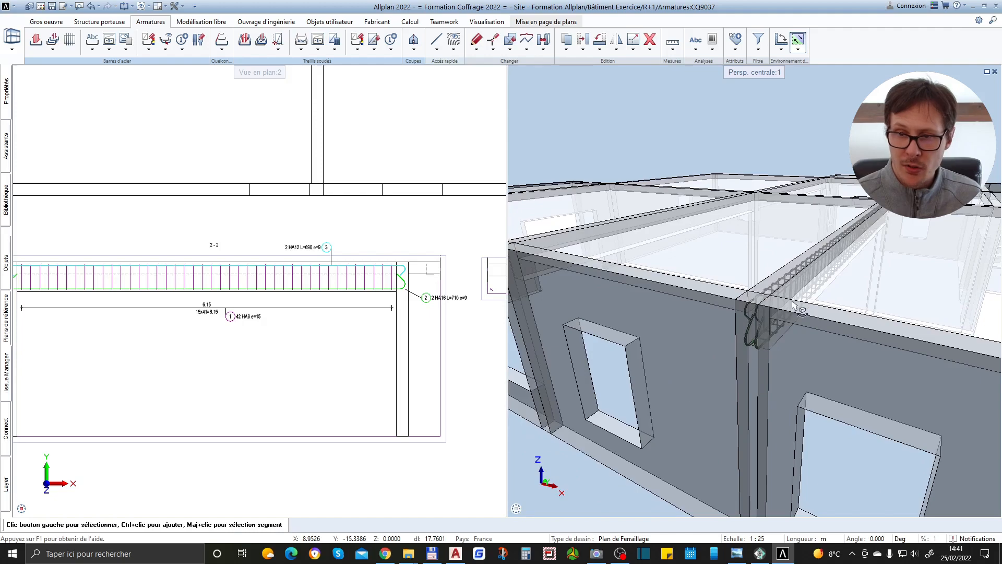
scroll(793, 305, "up", 6)
scroll(796, 303, "down", 4)
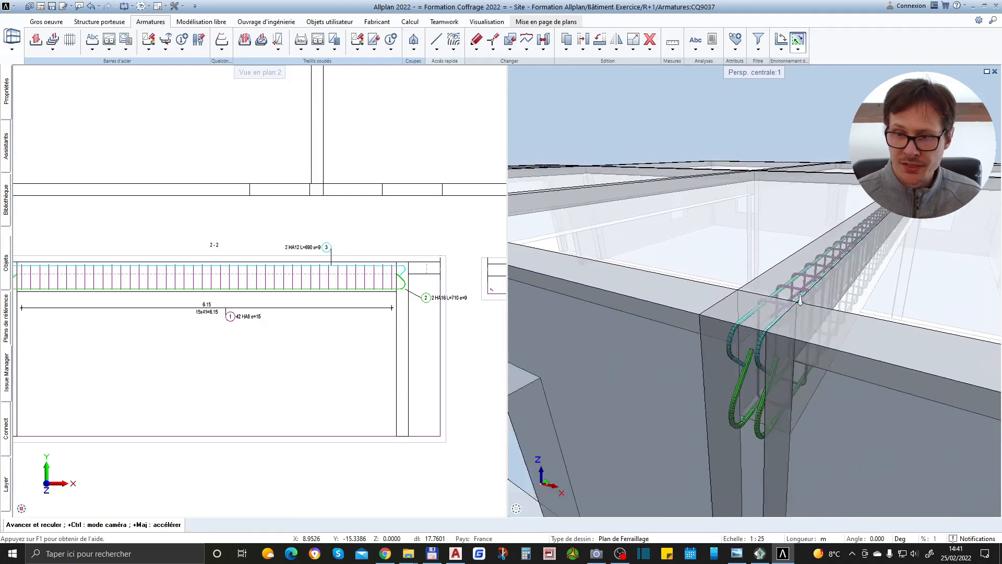
middle_click_drag(824, 290, 683, 460)
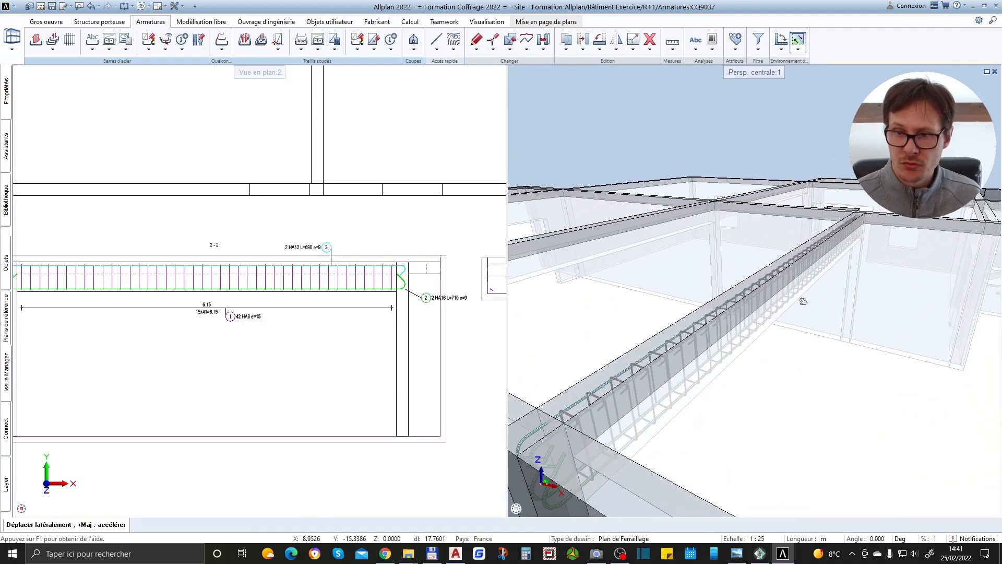
middle_click_drag(319, 370, 252, 395)
scroll(252, 395, "down", 1)
scroll(436, 321, "up", 5)
key("Escape")
scroll(399, 306, "up", 2)
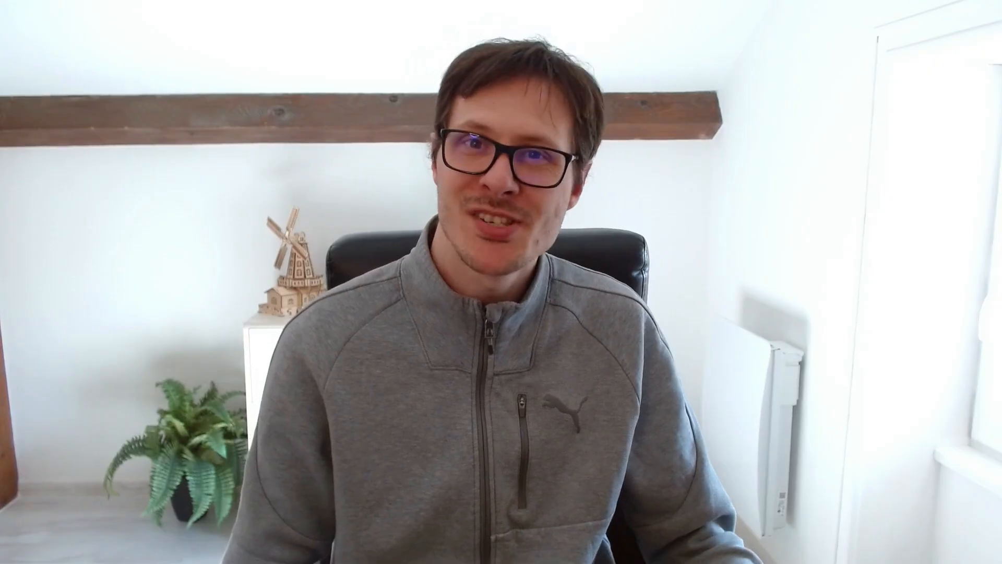